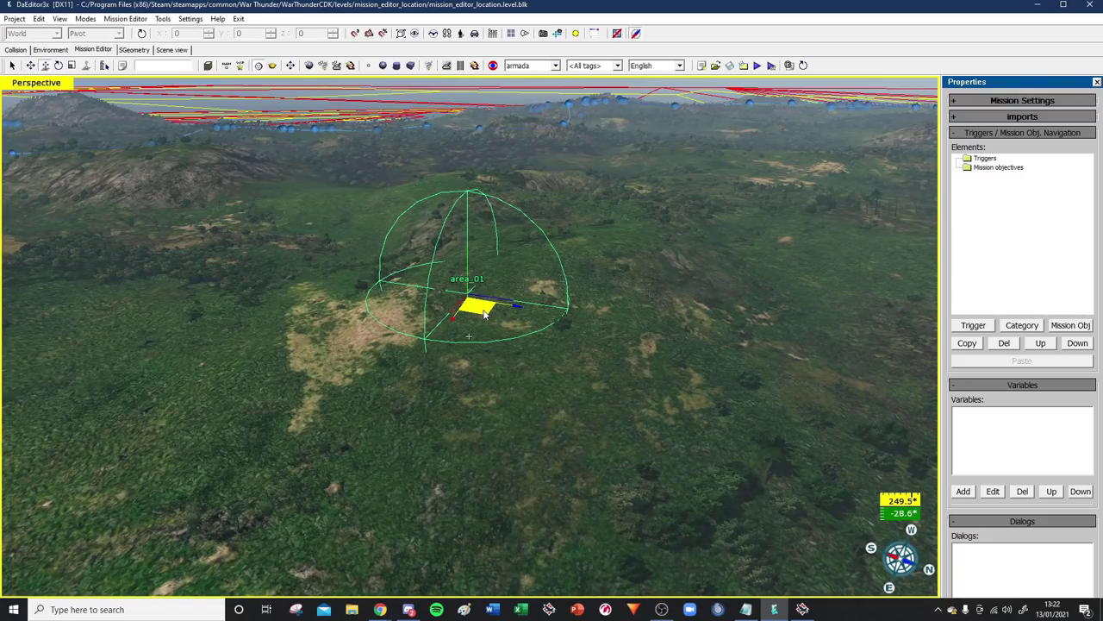
Step: Slide the area_01 sphere across the terrain surface from the inland grassland out towards the coast
left_click_drag(481, 314, 443, 345)
key("space")
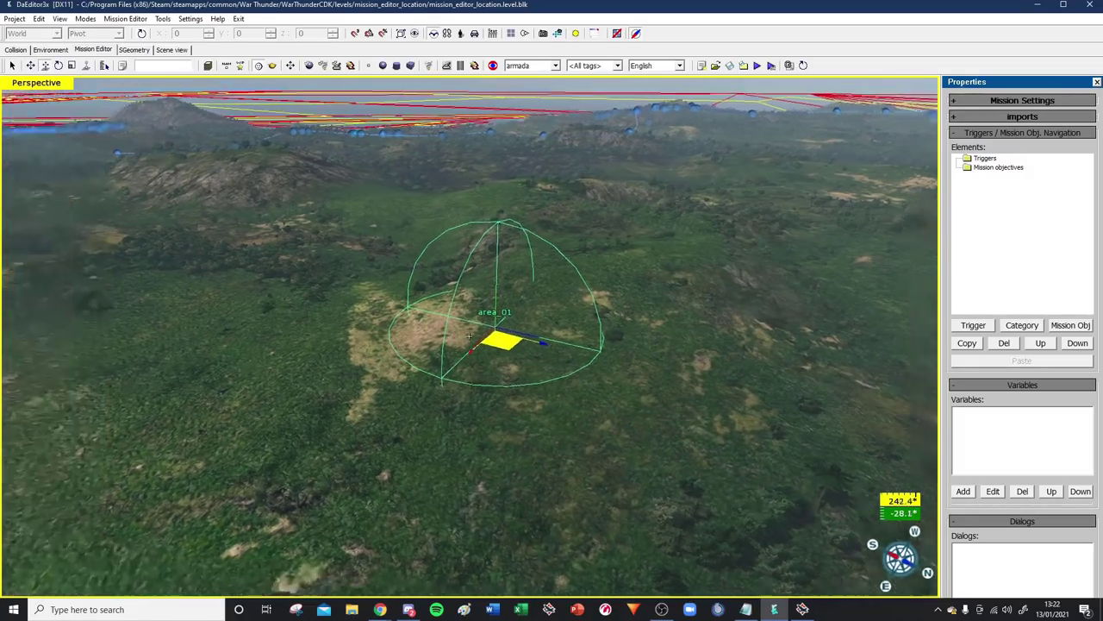
key("s")
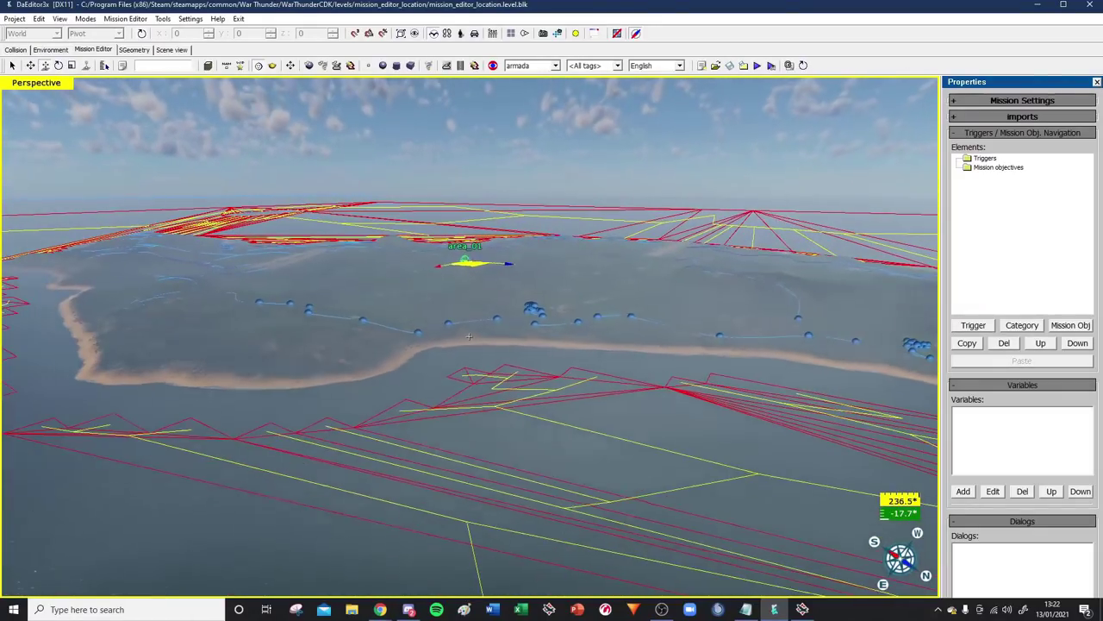
key("space")
left_click_drag(472, 264, 512, 362)
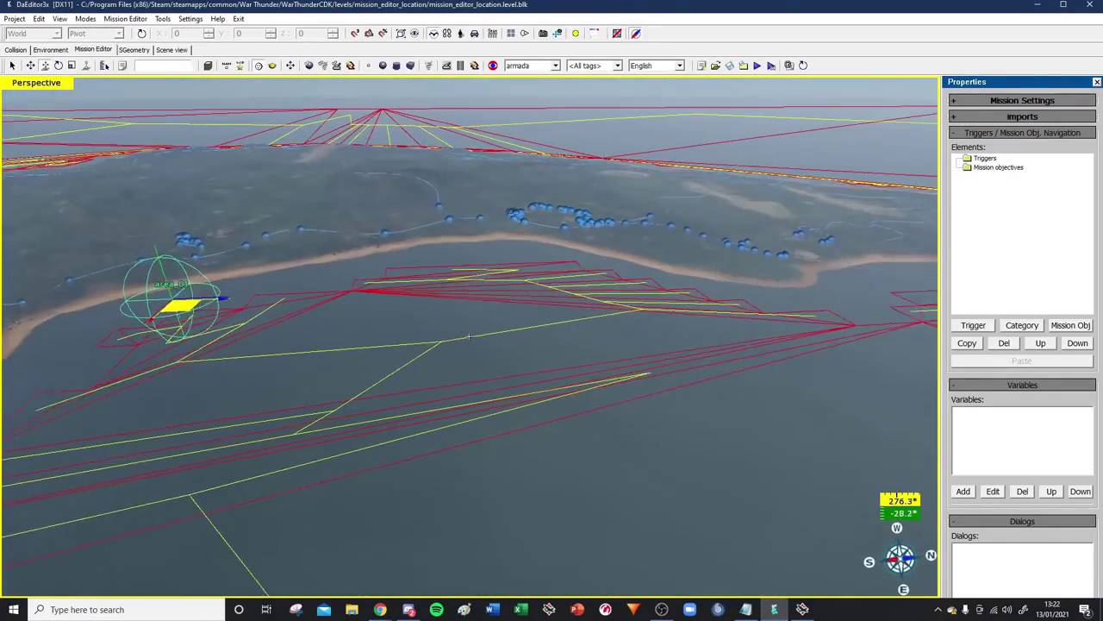
Step: Drag the area_01 sphere farther north along the shoreline
key("a")
key("space")
left_click_drag(593, 275, 420, 373)
left_click(492, 301)
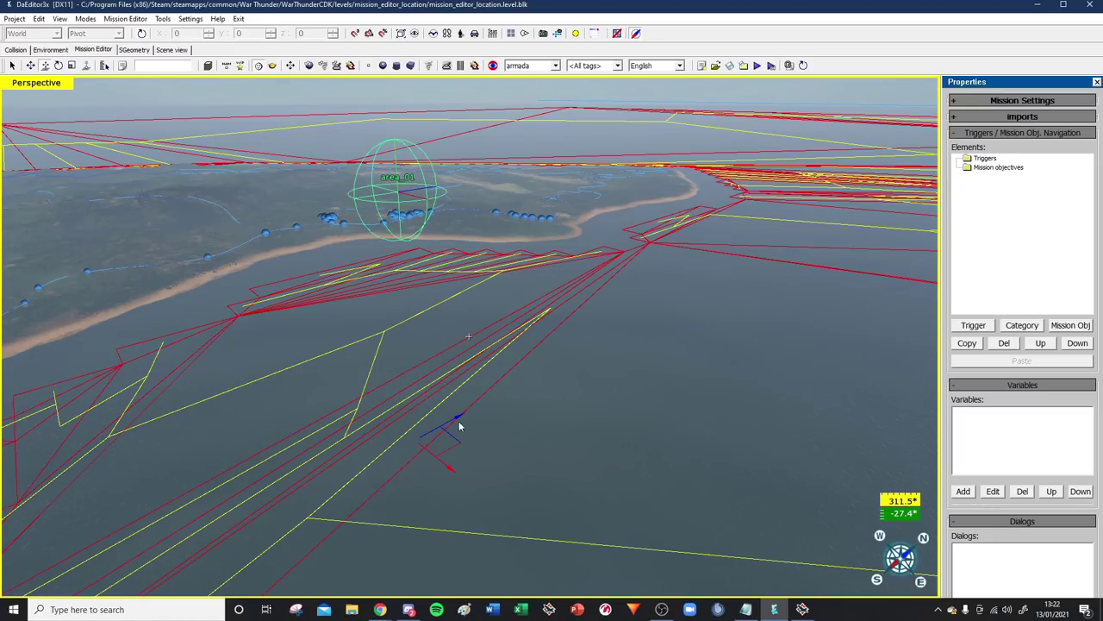
Step: Reposition area_01 horizontally on the open water off the coast
left_click_drag(449, 456, 455, 415)
key("space")
key("w")
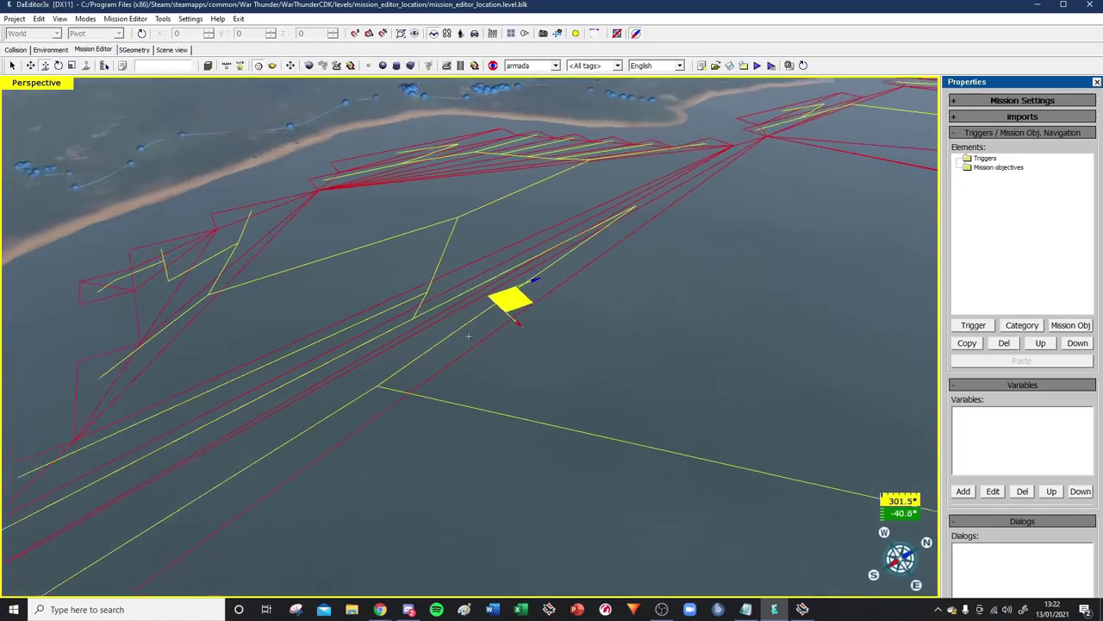
middle_click_drag(449, 362, 456, 420, "alt")
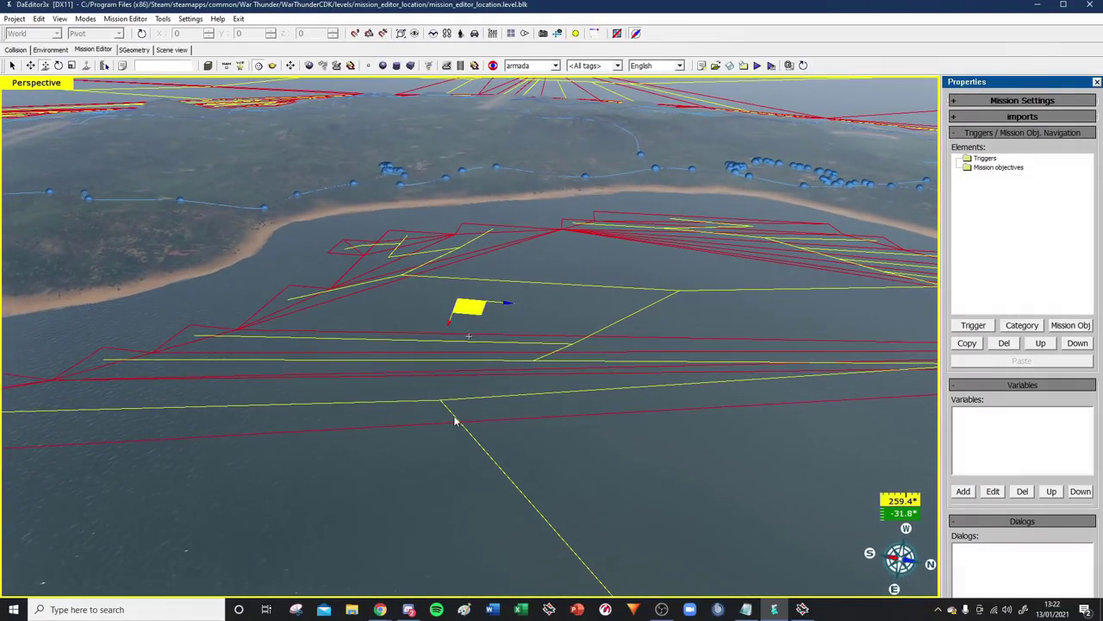
left_click_drag(475, 318, 460, 305)
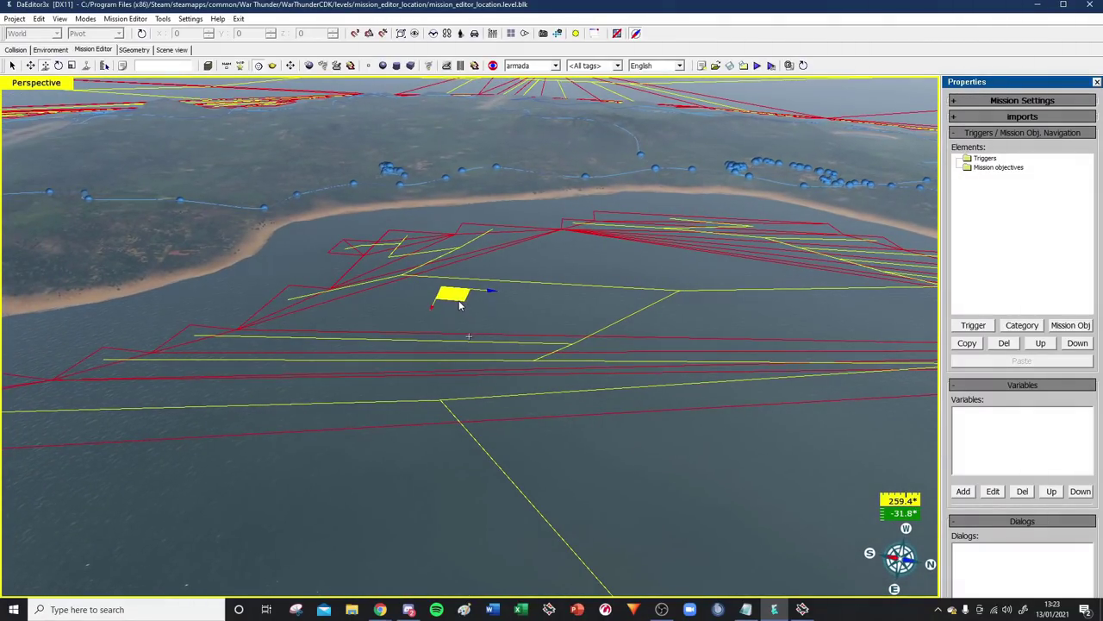
Step: Place the area_01 sphere on the inland grassland and activate the Move tool for it
key("space")
key("w")
key("s")
key("w")
key("w")
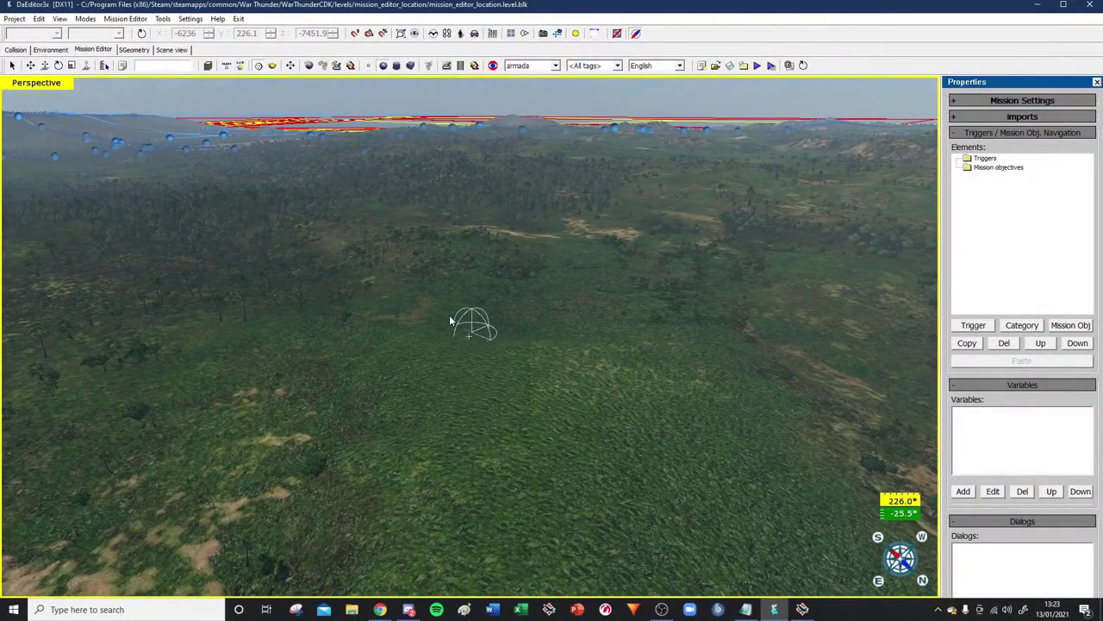
left_click(448, 316)
left_click(31, 66)
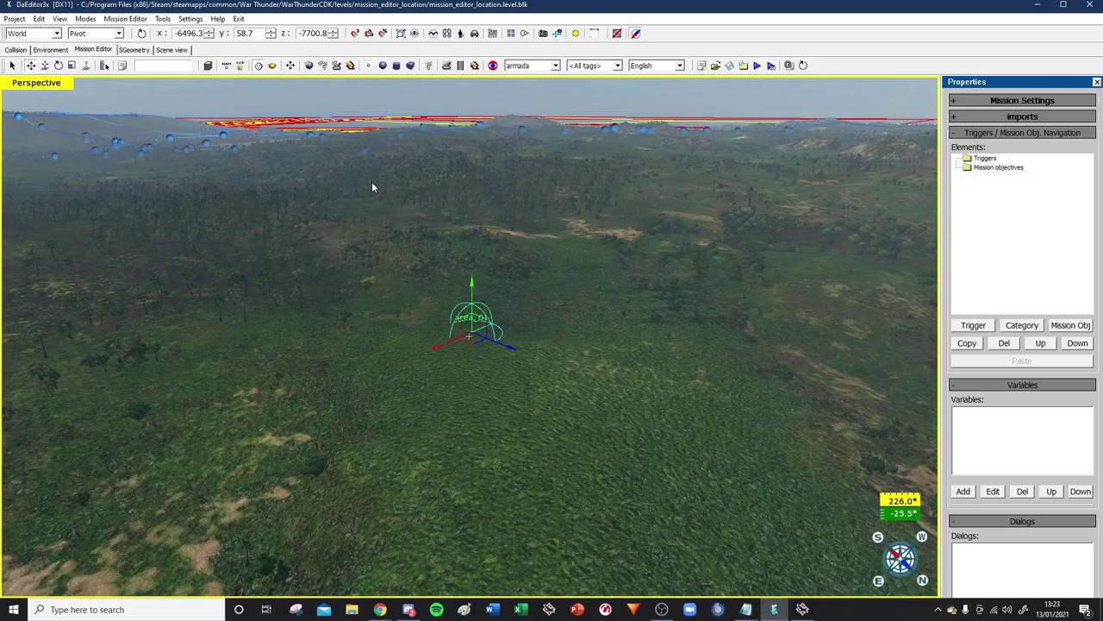
Step: Rotate area_01 around its axes to about -92.2, 140.1 and -2.22 degrees
key("space")
key("w")
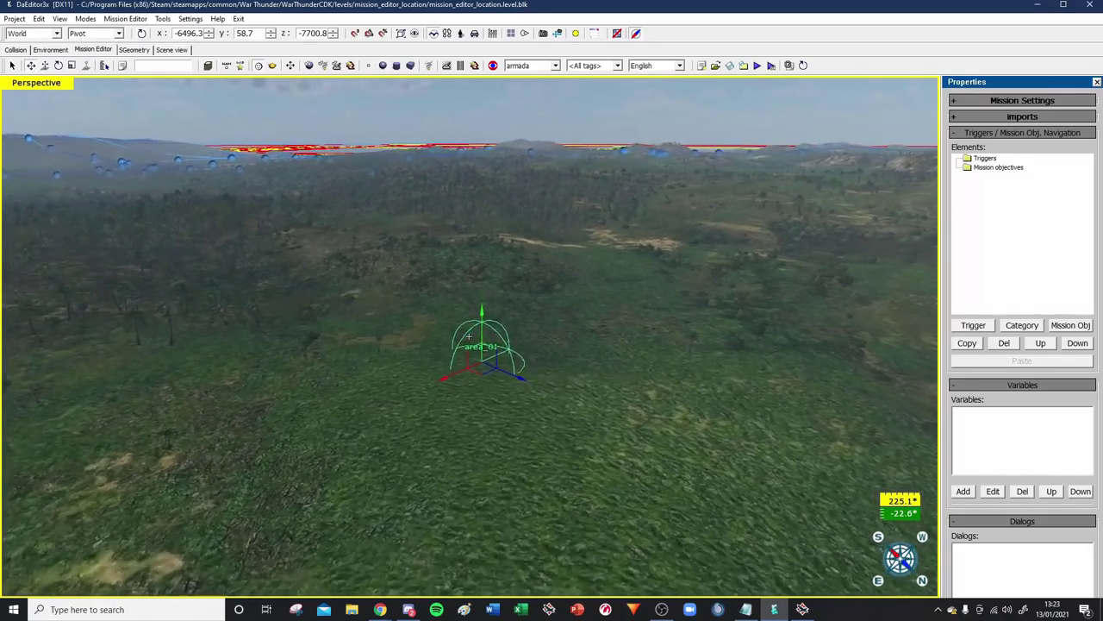
key("space")
left_click(59, 66)
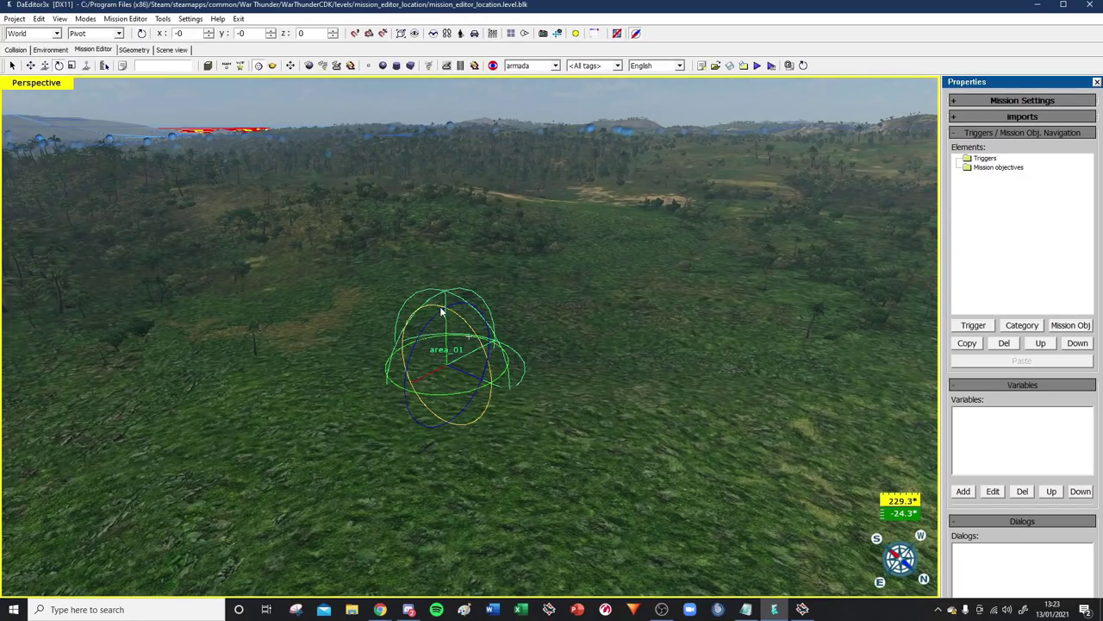
left_click_drag(446, 394, 232, 308)
left_click_drag(404, 369, 422, 454)
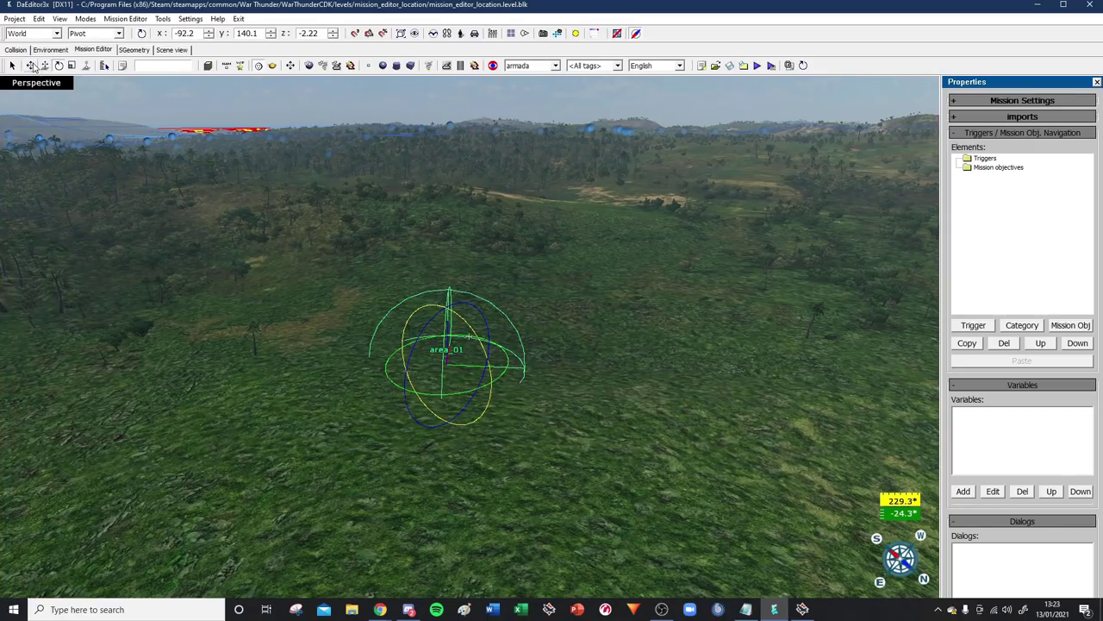
Step: Move area_01 up and back down along the vertical axis with the Move tool
left_click(31, 66)
left_click_drag(447, 322, 445, 277)
left_click_drag(451, 332, 447, 351)
Step: Scale area_01 up on all axes to about 11579 by 11352 by 11352
left_click(76, 68)
key("space")
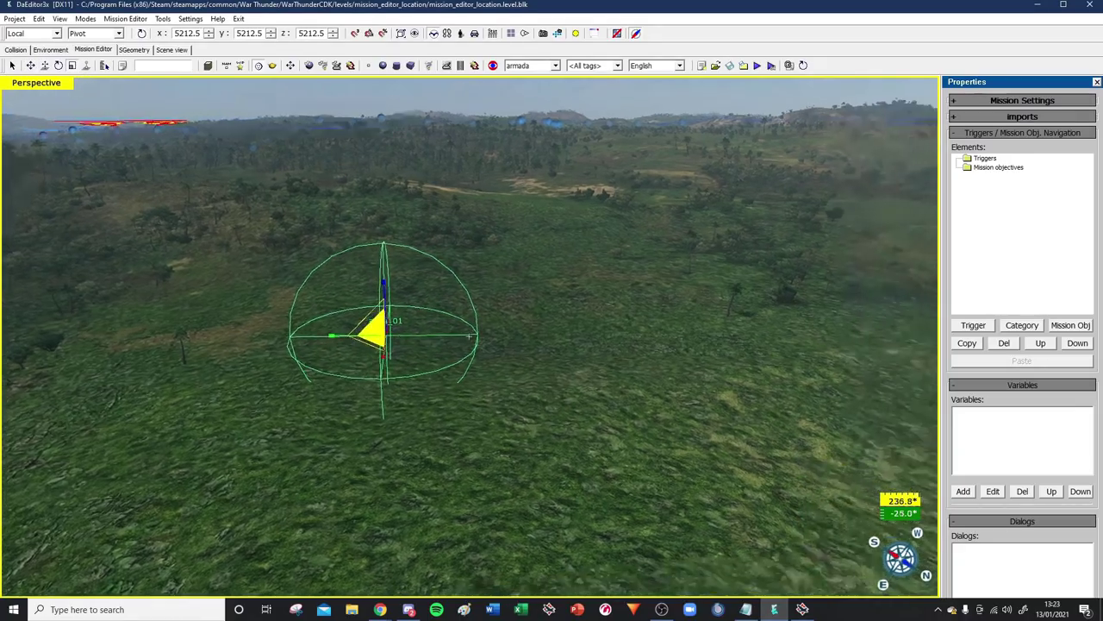
key("a")
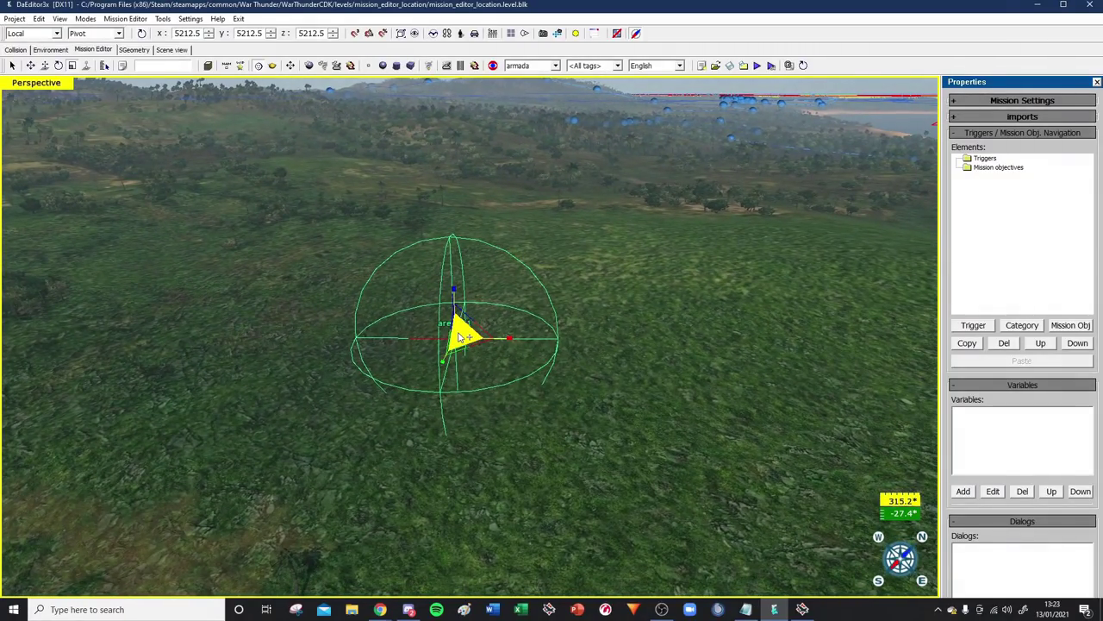
mouse_move(460, 337)
left_mouse_down()
mouse_move(539, 322)
mouse_move(333, 363)
mouse_move(556, 328)
mouse_move(307, 349)
mouse_move(486, 323)
mouse_move(357, 378)
mouse_move(552, 326)
mouse_move(438, 362)
mouse_move(455, 332)
mouse_move(462, 342)
mouse_move(485, 325)
mouse_move(474, 327)
left_mouse_up()
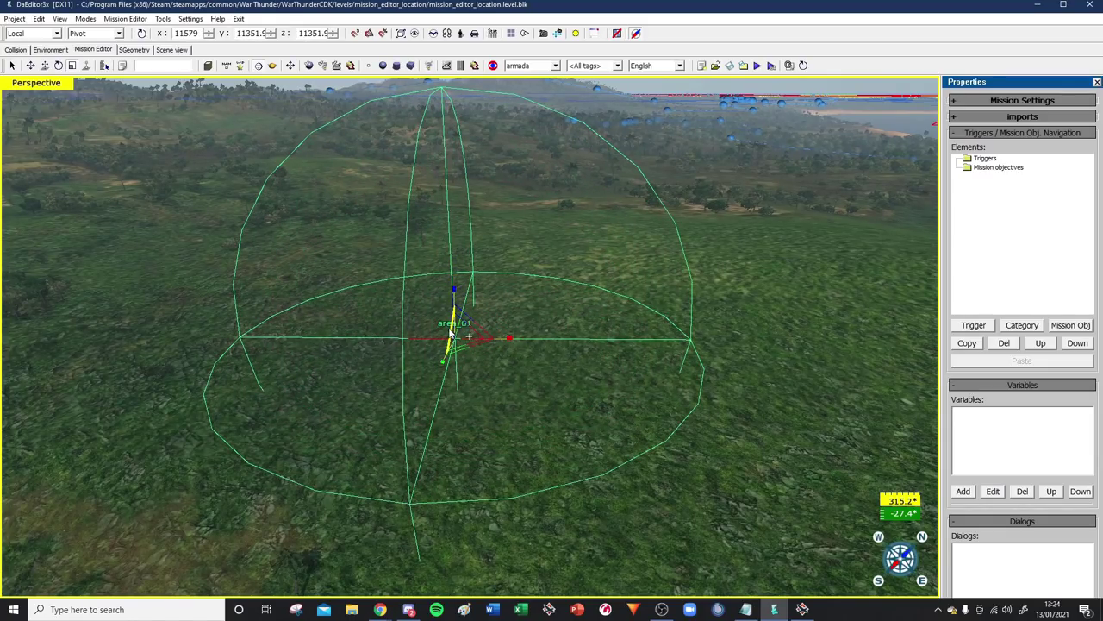
Step: Rescale area_01 unevenly to about 11265 by 10875 by 9165
key("space")
key("d")
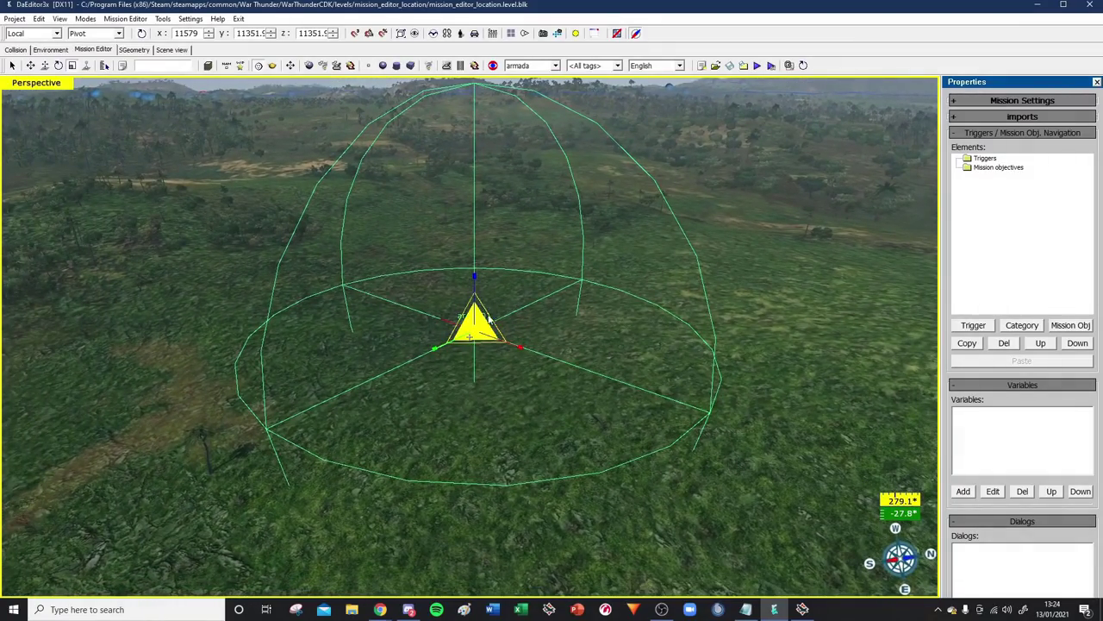
left_click_drag(489, 319, 469, 332)
key("space")
key("a")
key("s")
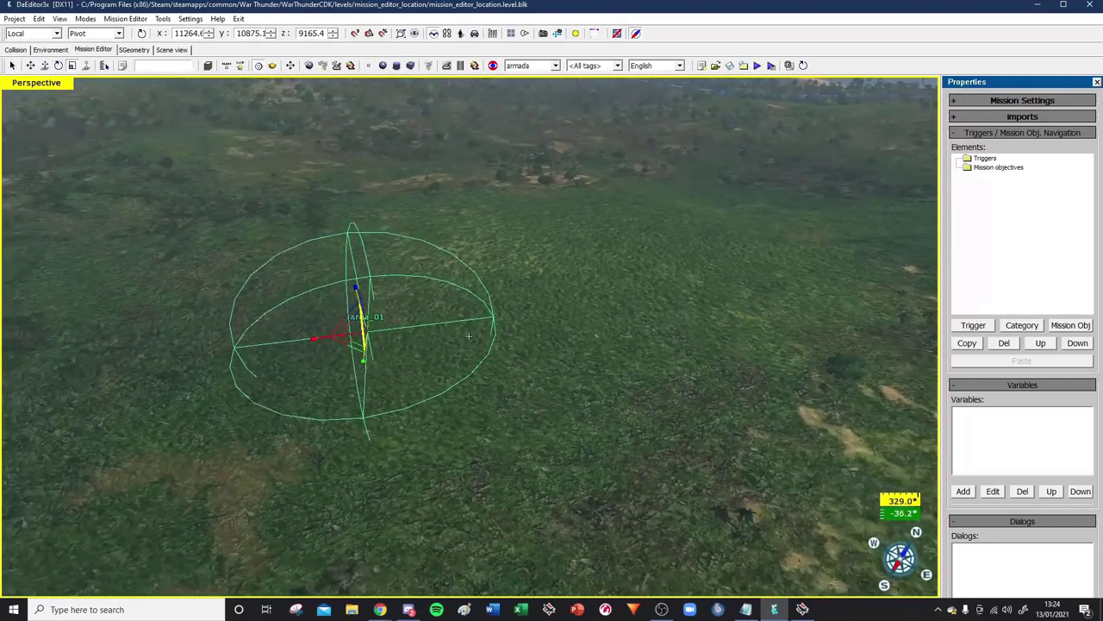
key("space")
left_click_drag(526, 371, 555, 333)
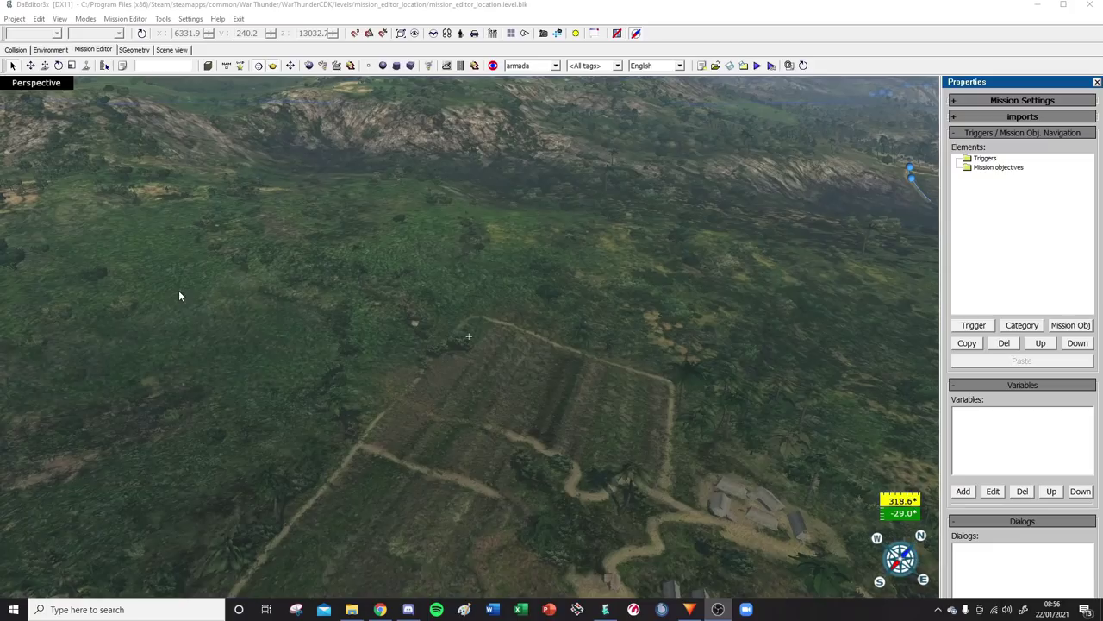
Step: Place area_01 beyond the farm field and move it horizontally over the crops to about x 6241.7, z 13245
left_click(235, 276)
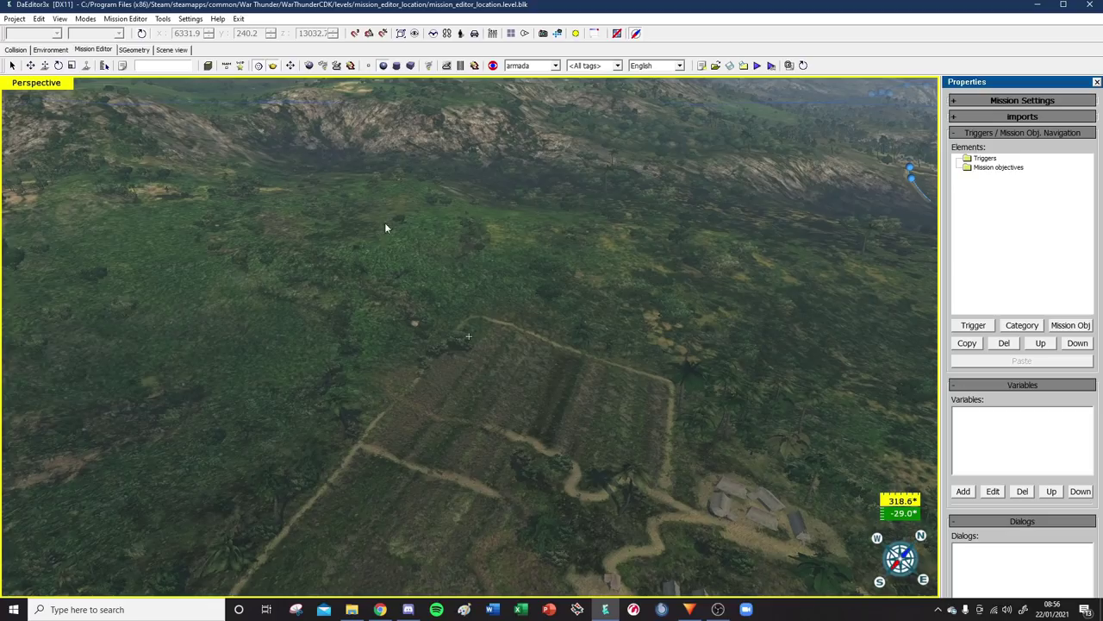
left_click(362, 217)
left_click(30, 65)
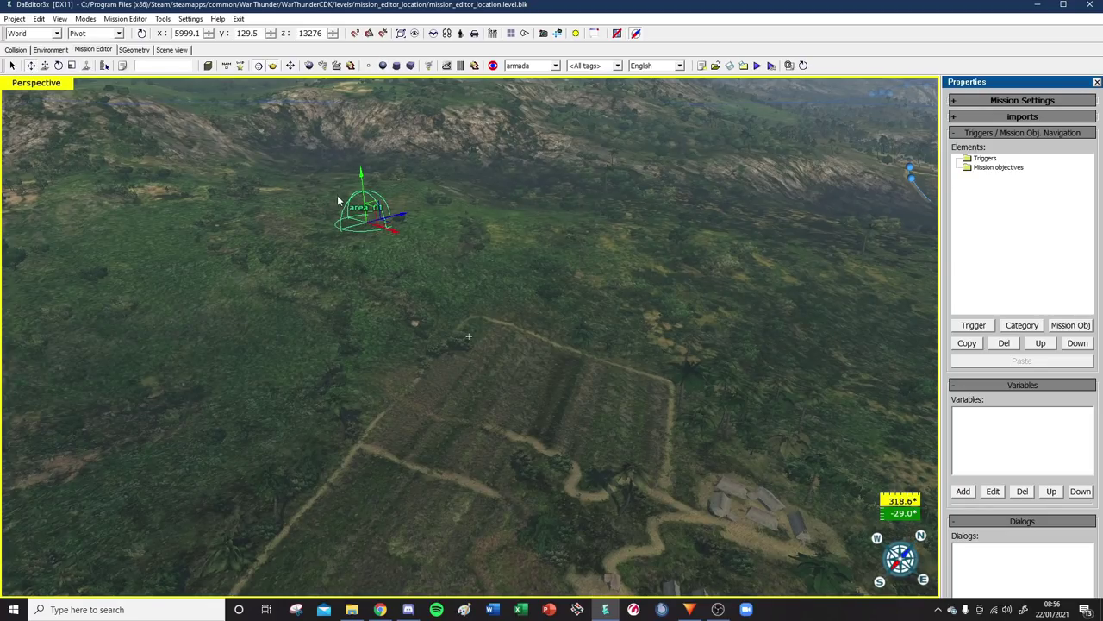
left_click_drag(387, 227, 630, 322)
key("space")
key("c")
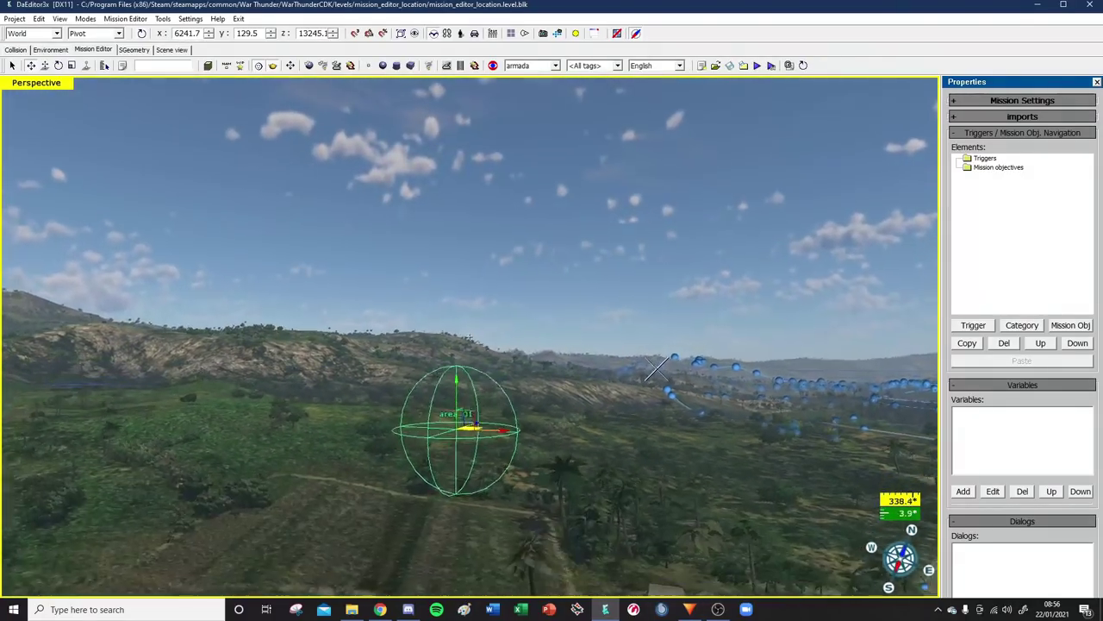
middle_click_drag(689, 372, 499, 193)
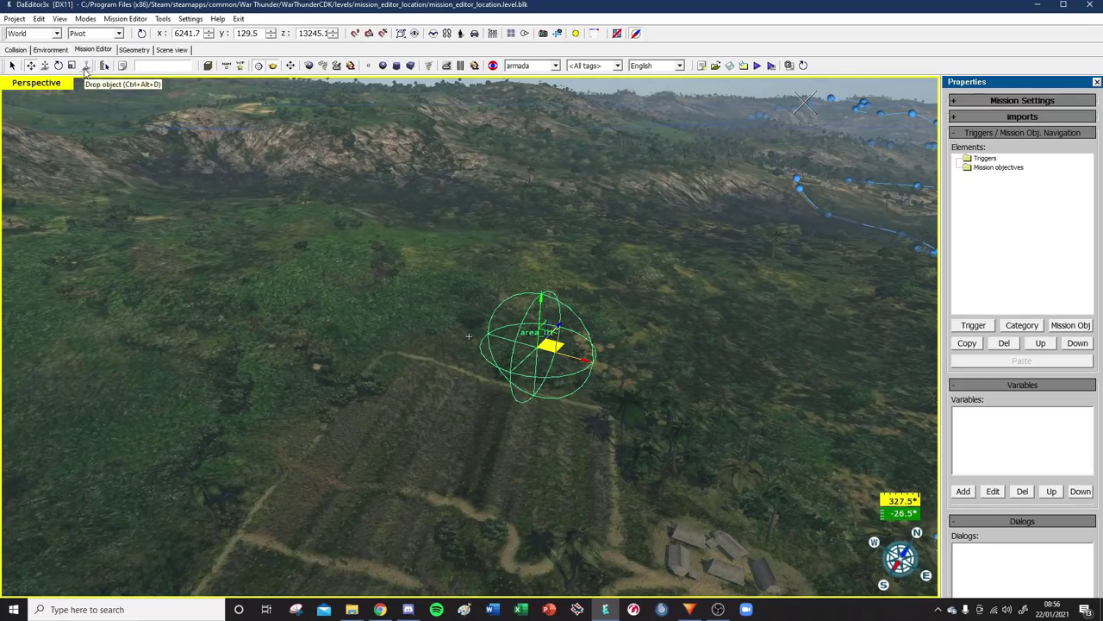
Step: Drop area_01 from its floating height onto the ground of the farm field
key("q")
key("space")
key("s")
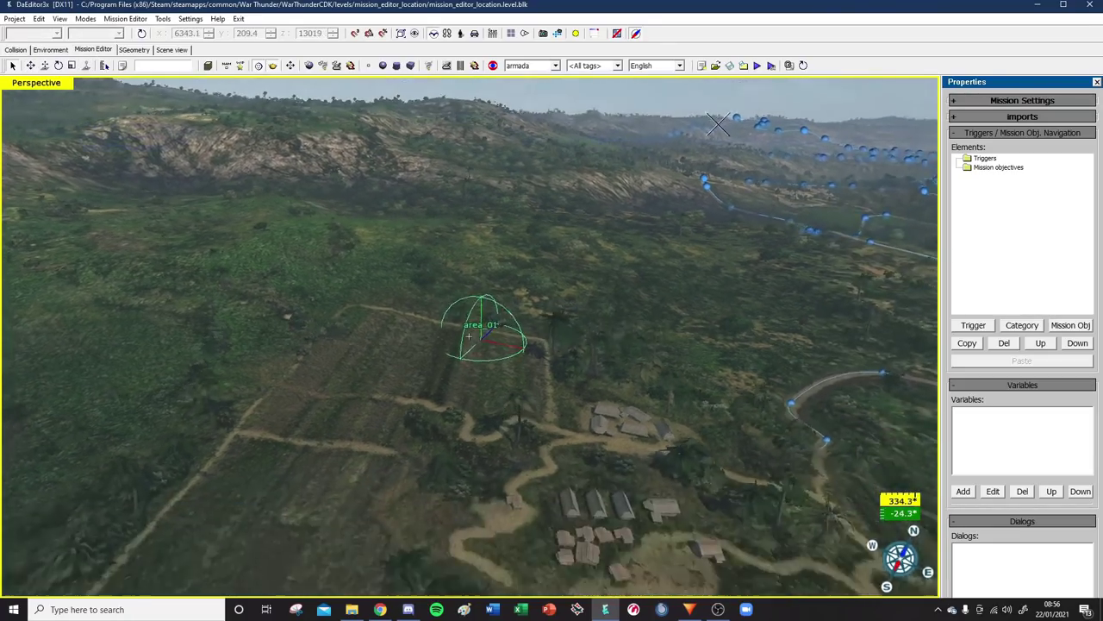
Step: Inspect from ground level and from above how area_01 sits on the terrain
key("w")
key("w")
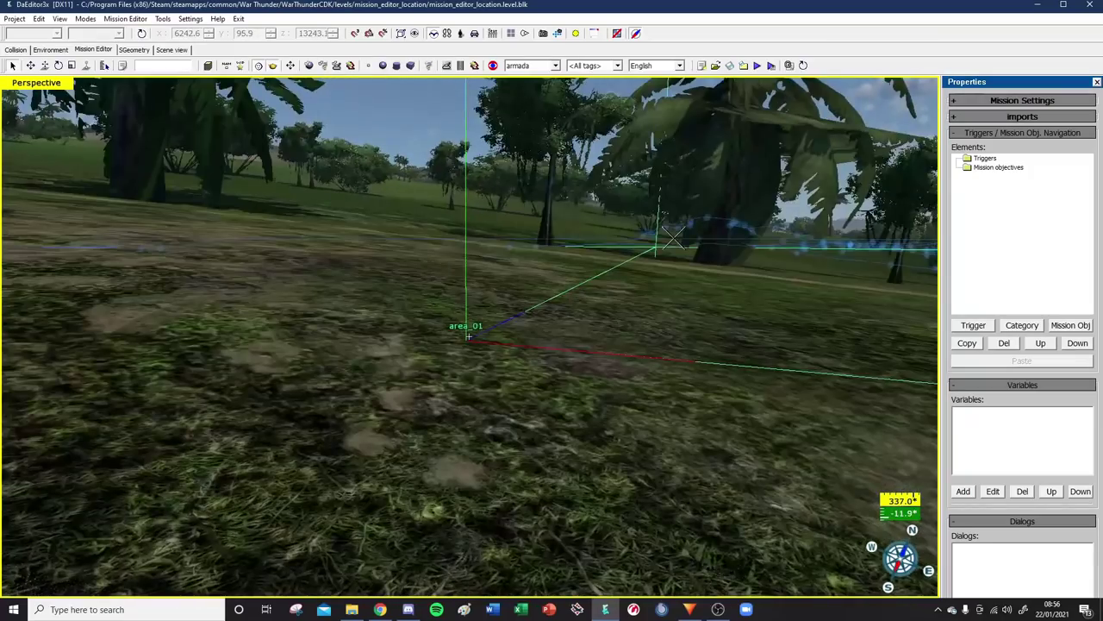
key("s")
key("s")
key("c")
key("w")
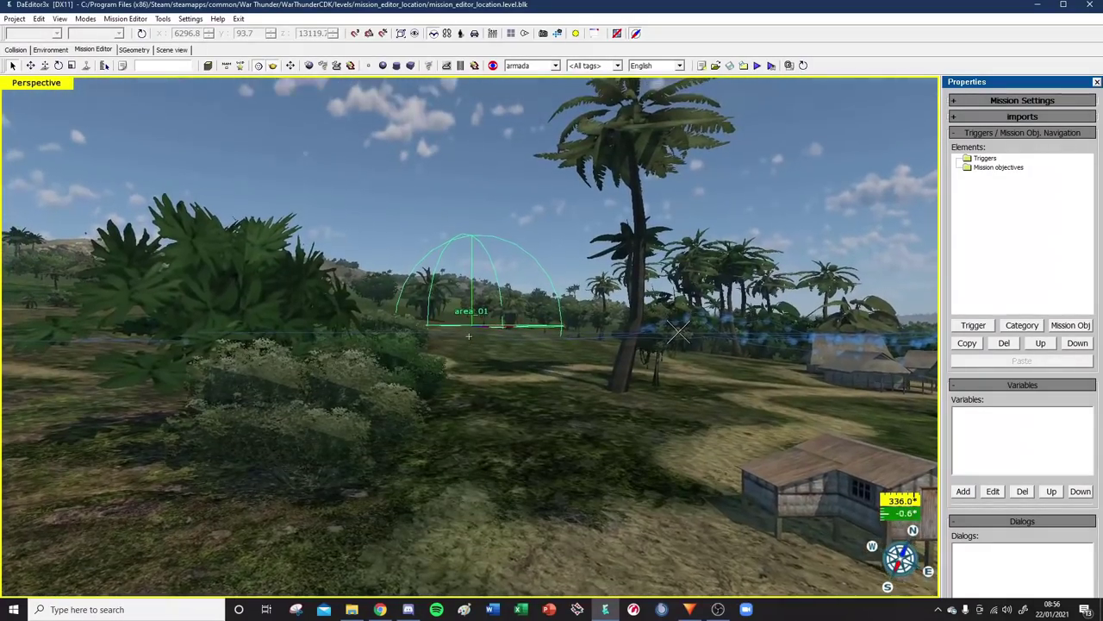
key("e")
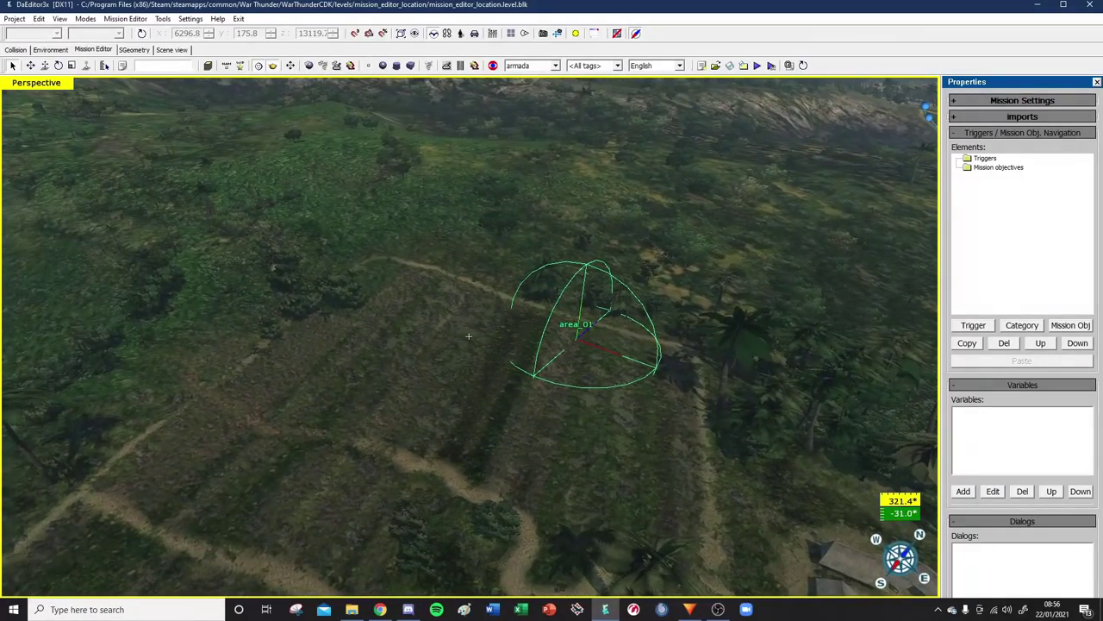
key("w")
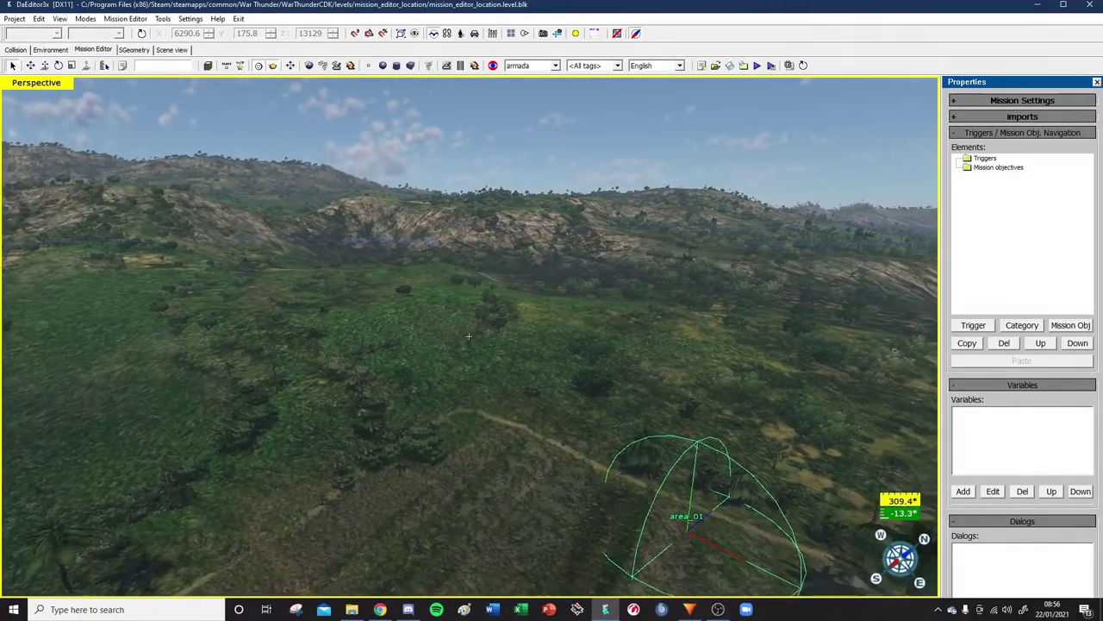
key("d")
key("c")
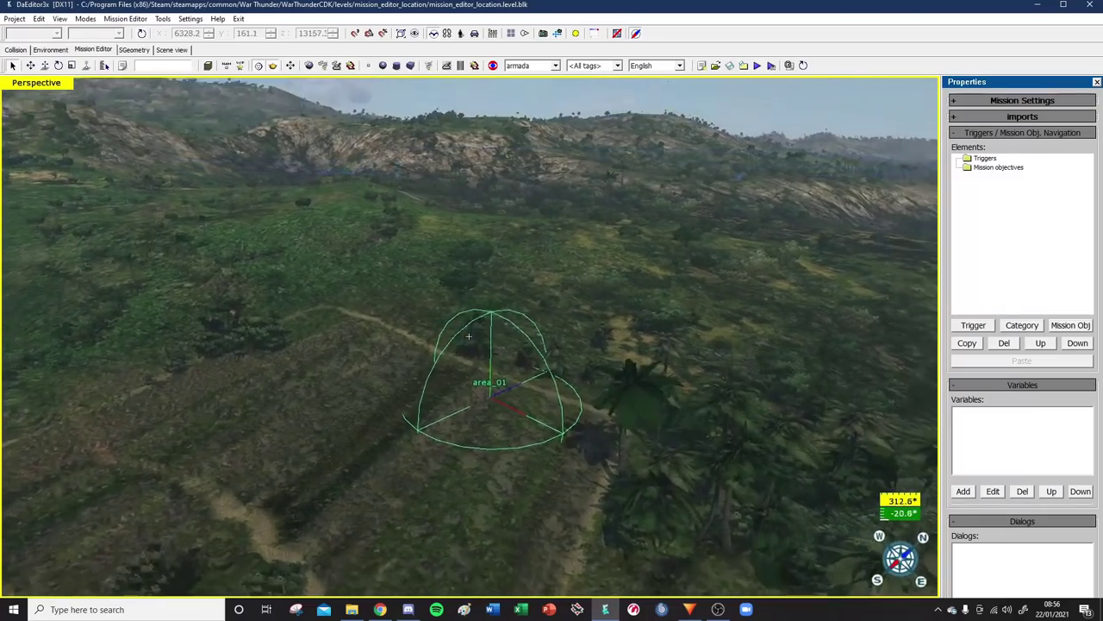
key("w")
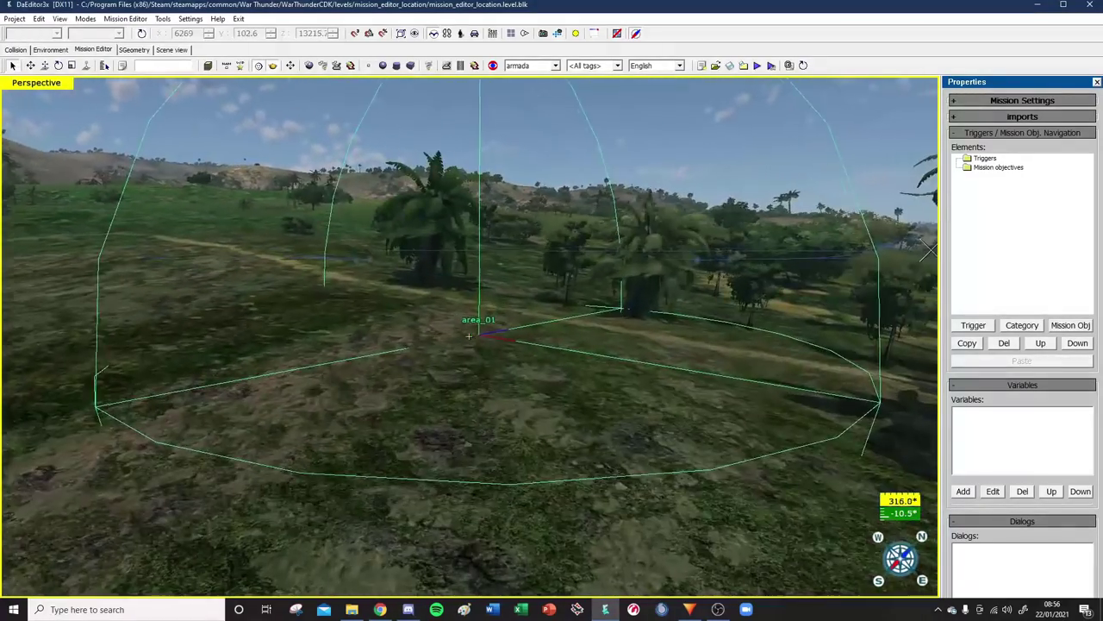
key("s")
key("w")
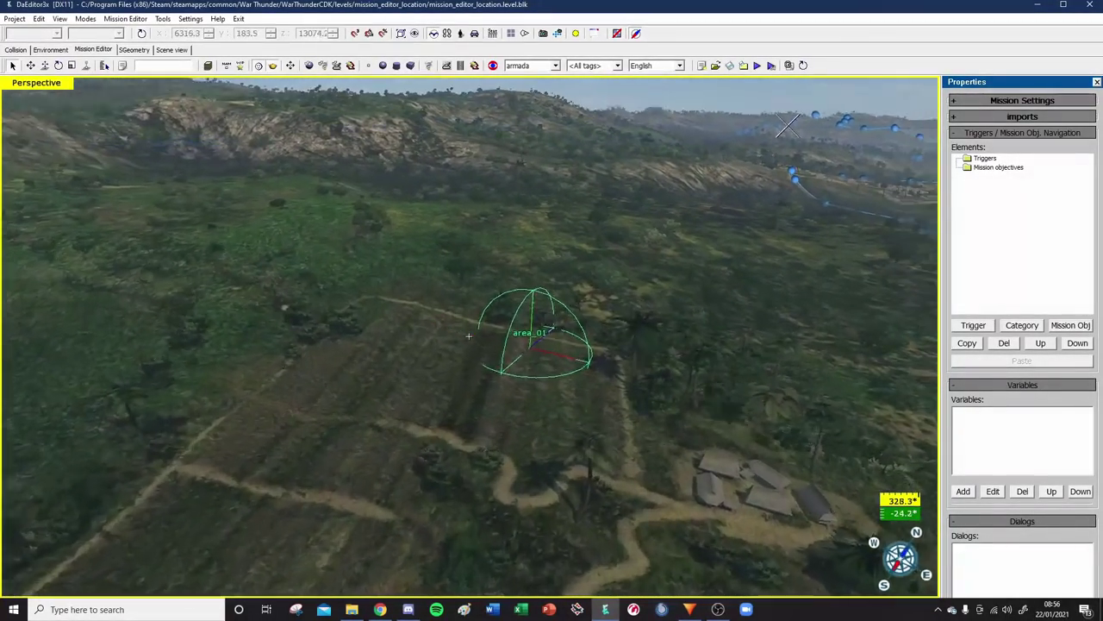
key("s")
key("space")
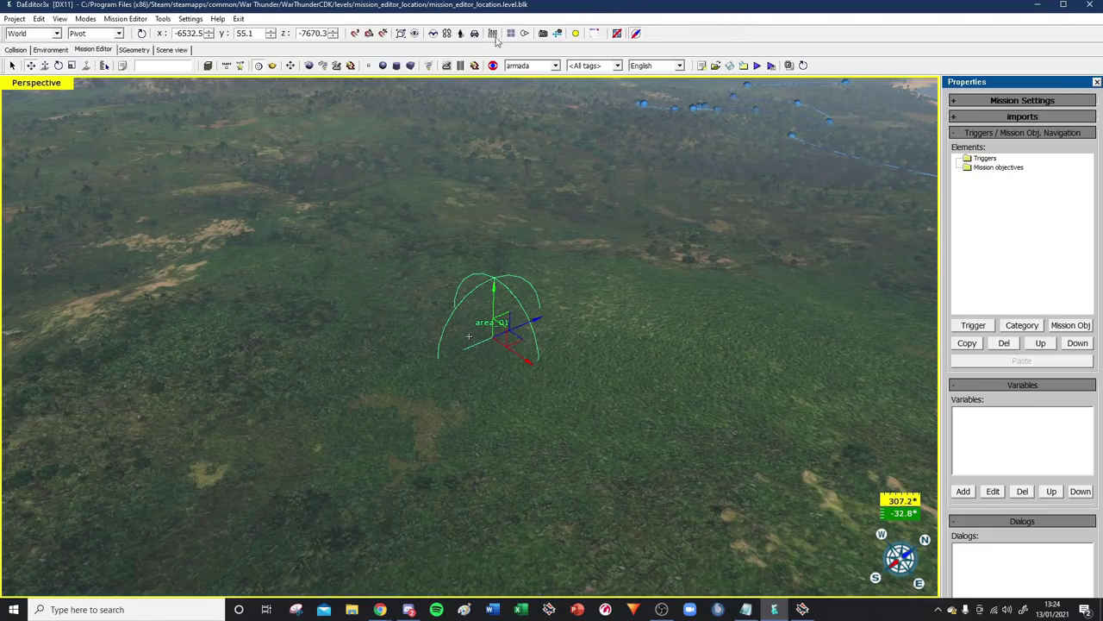
Step: Set the unit type to tankModels, place a tank unit beside area_01, and activate the Move tool for it
left_click(530, 66)
left_click(522, 117)
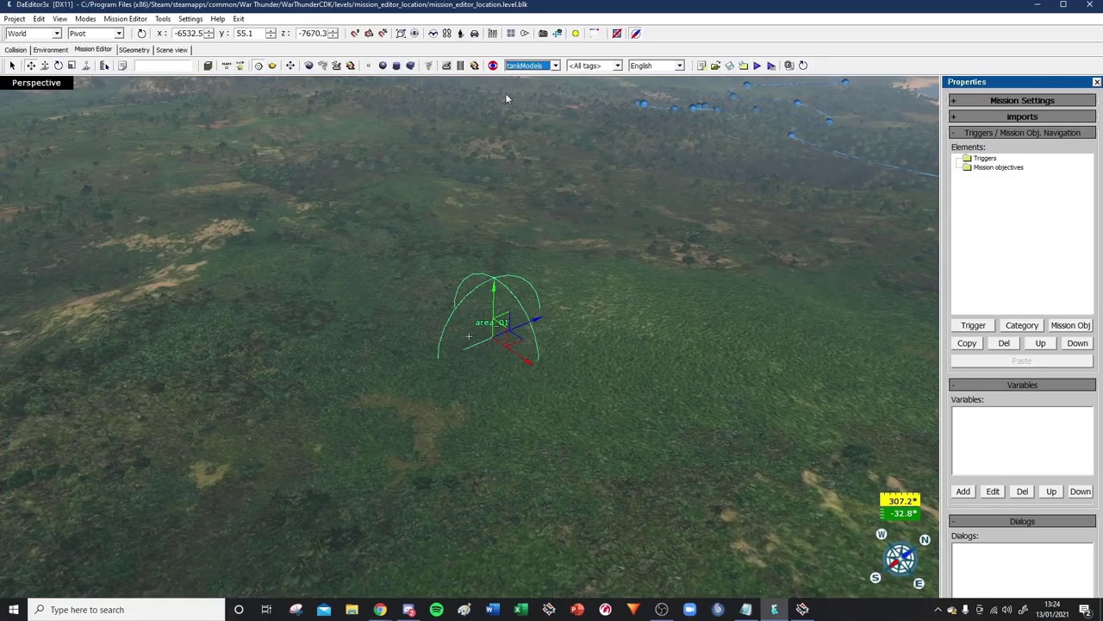
left_click(430, 66)
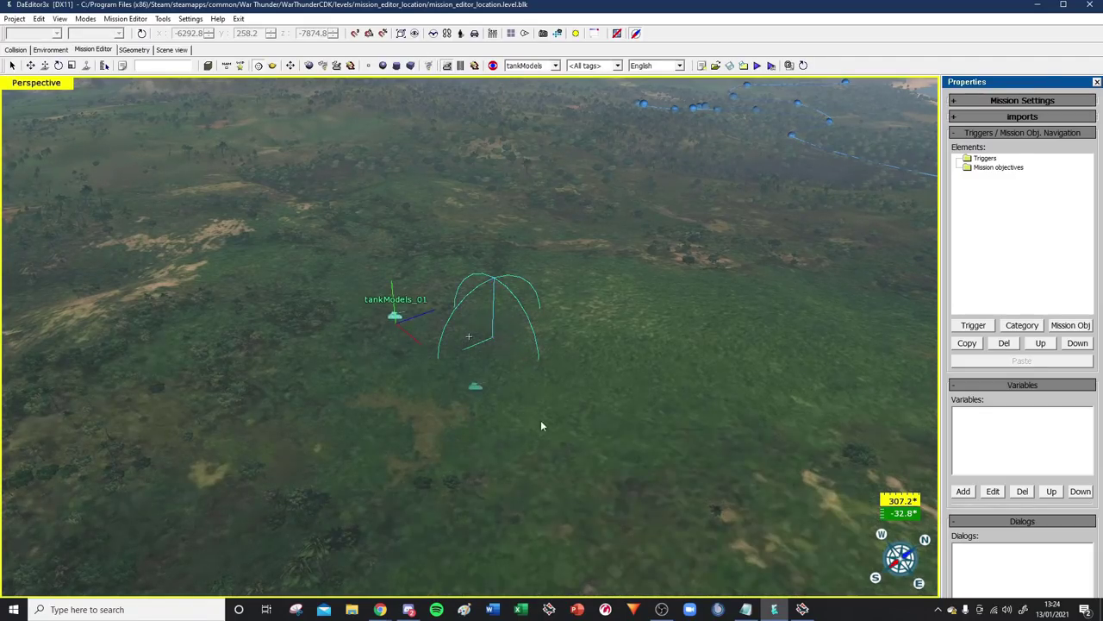
left_click(30, 65)
key("space")
key("w")
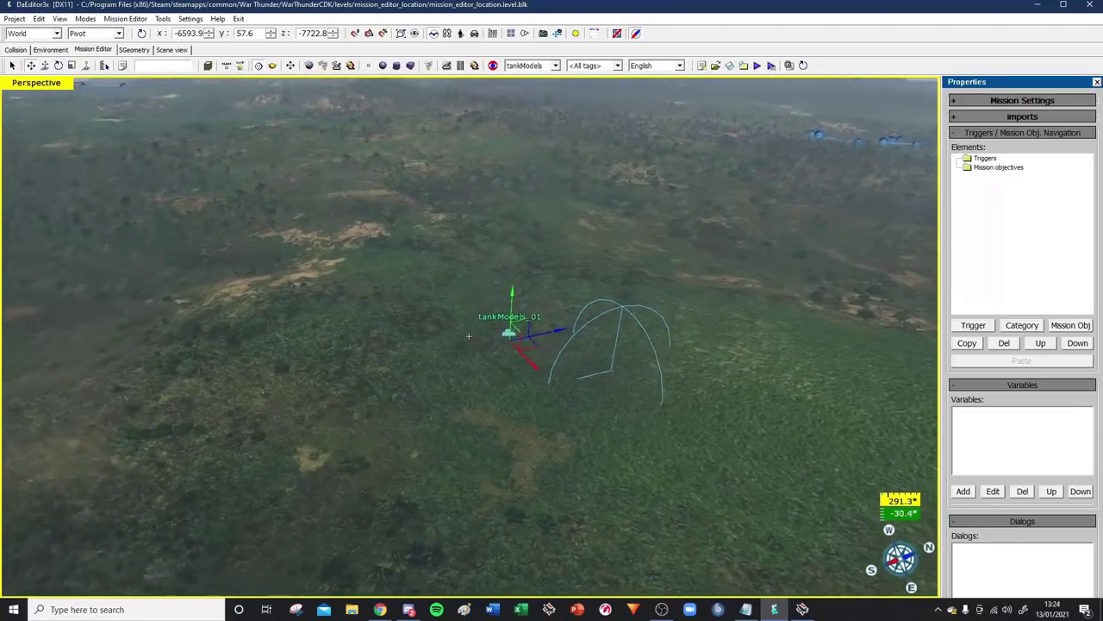
key("w")
key("s")
key("space")
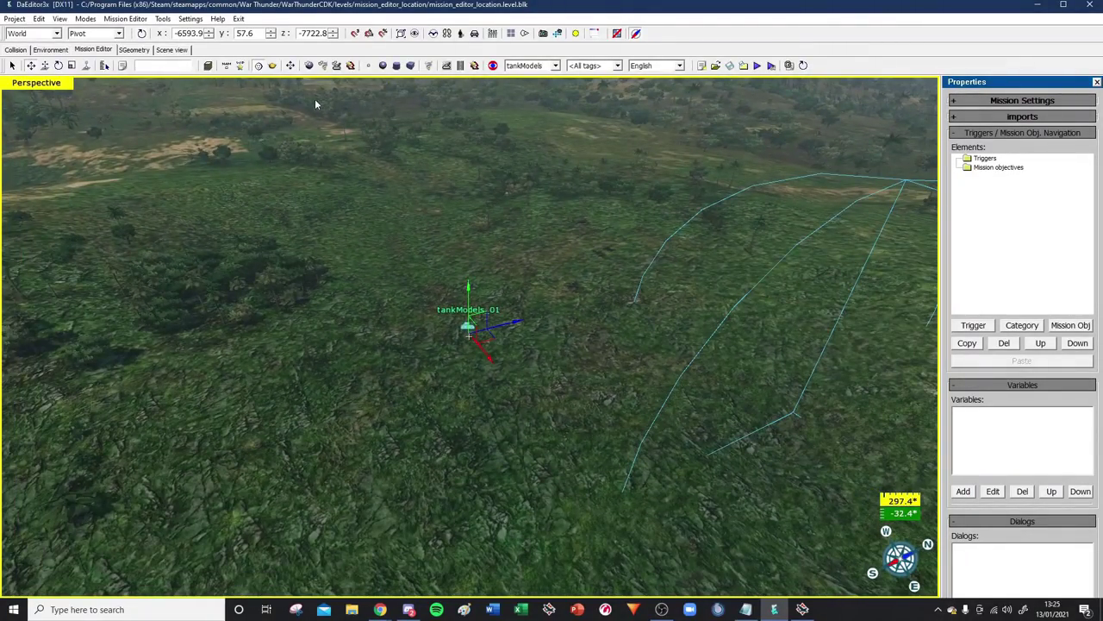
Step: Examine the placed tank model up close against the surrounding terrain, and delete it from the map
left_click(273, 66)
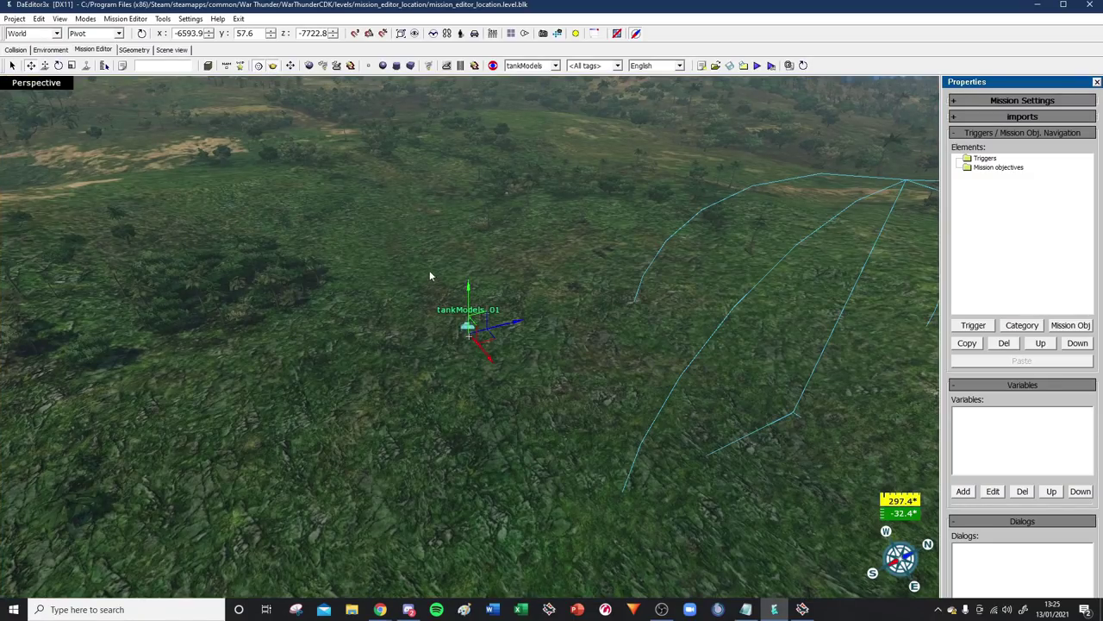
left_click(452, 313)
key("w")
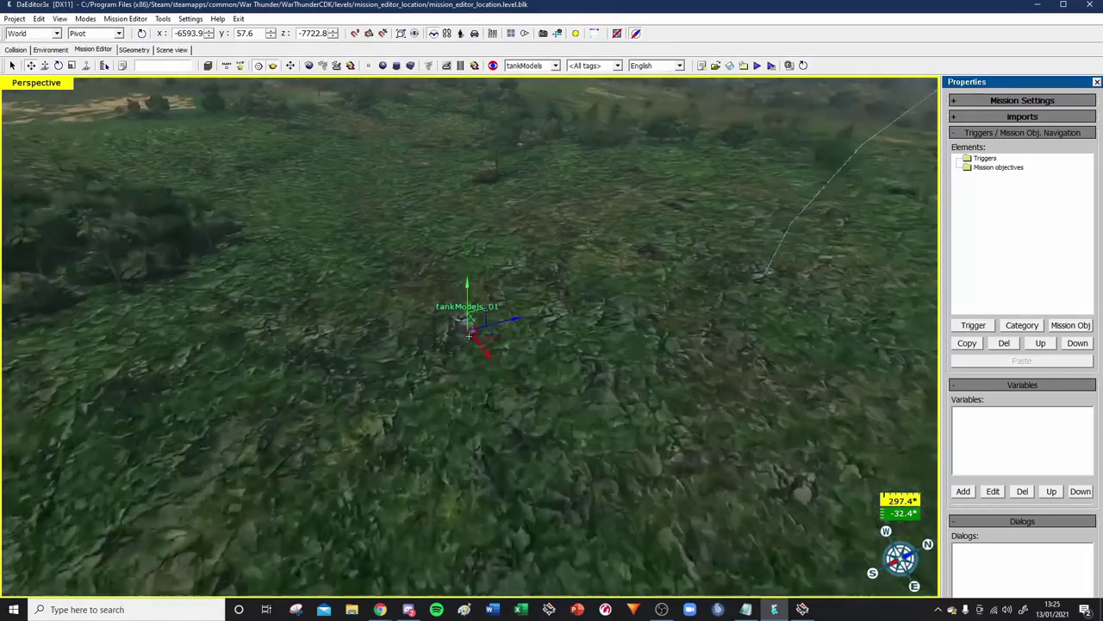
key("s")
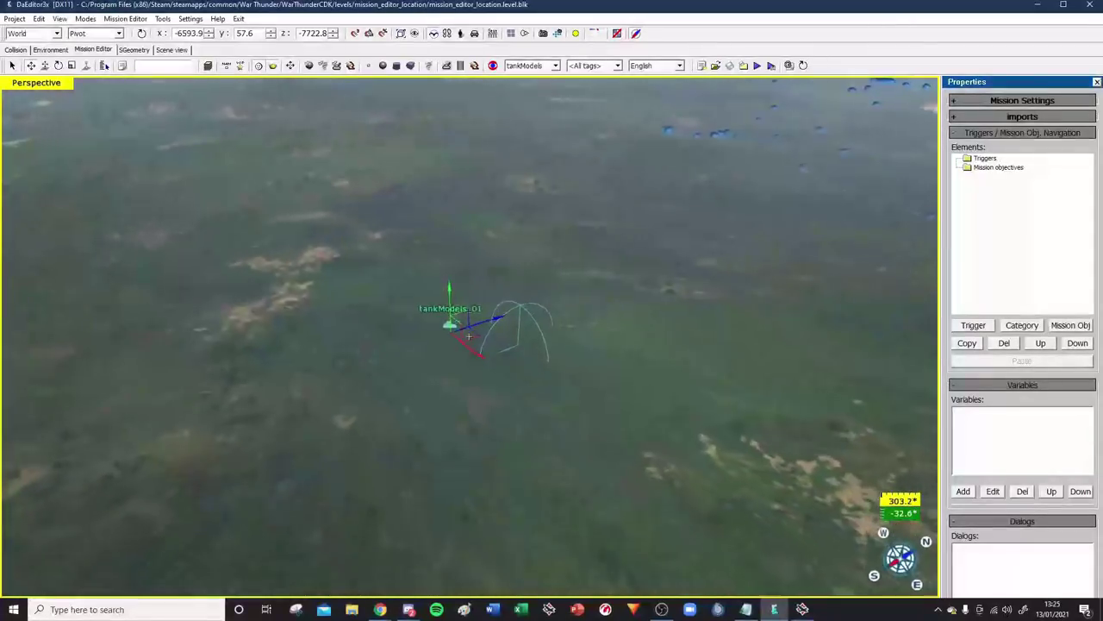
key("w")
scroll(469, 337, "up", 3)
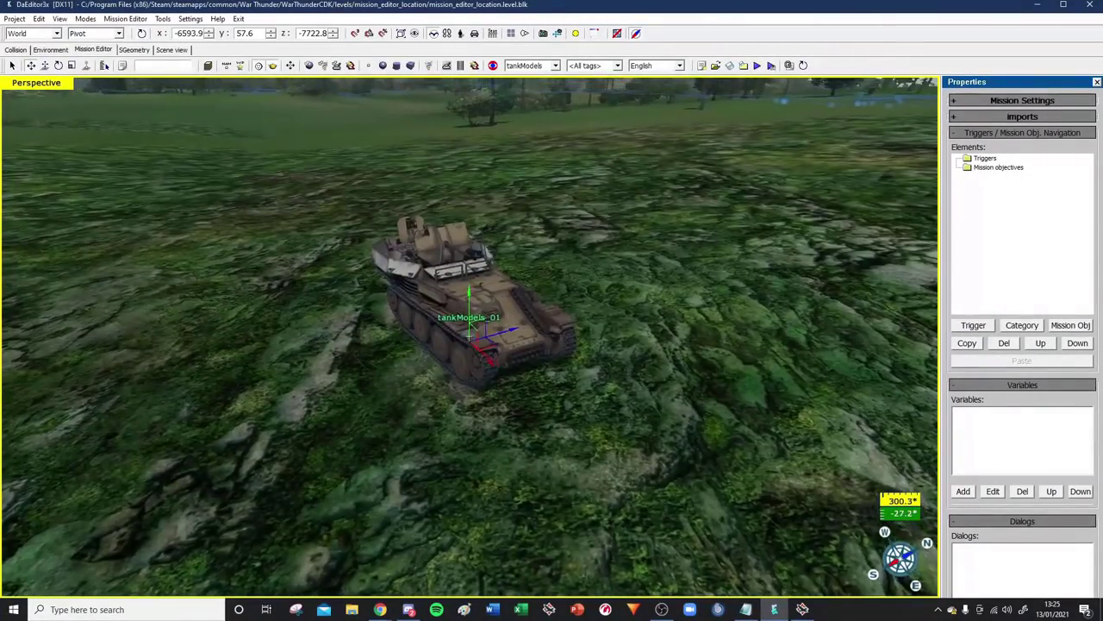
scroll(469, 336, "down", 3)
scroll(469, 336, "down", 3)
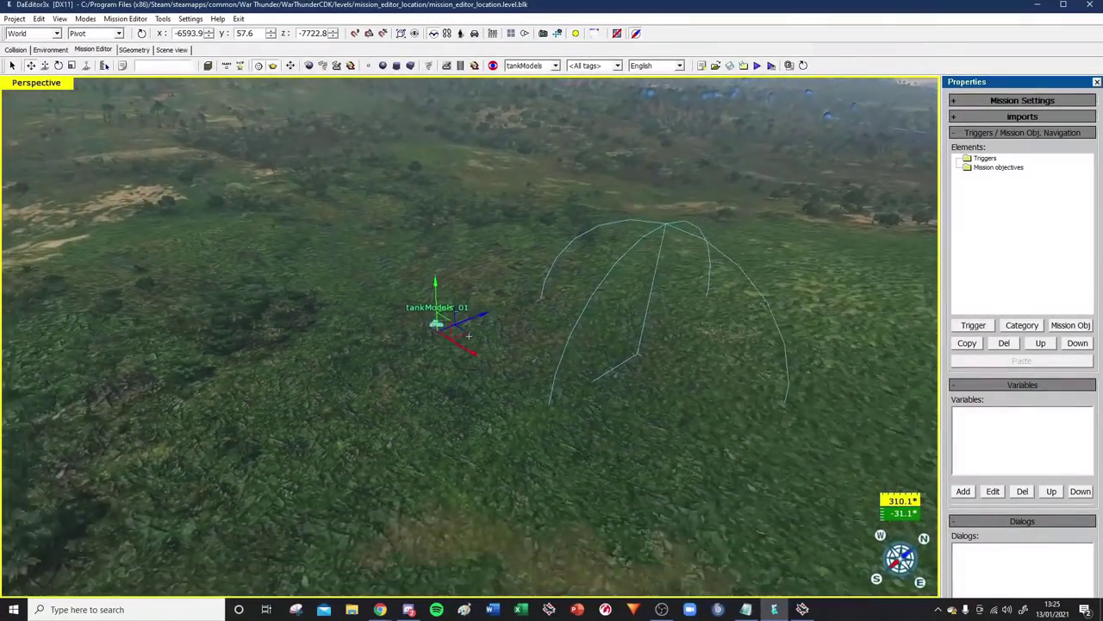
key("Delete")
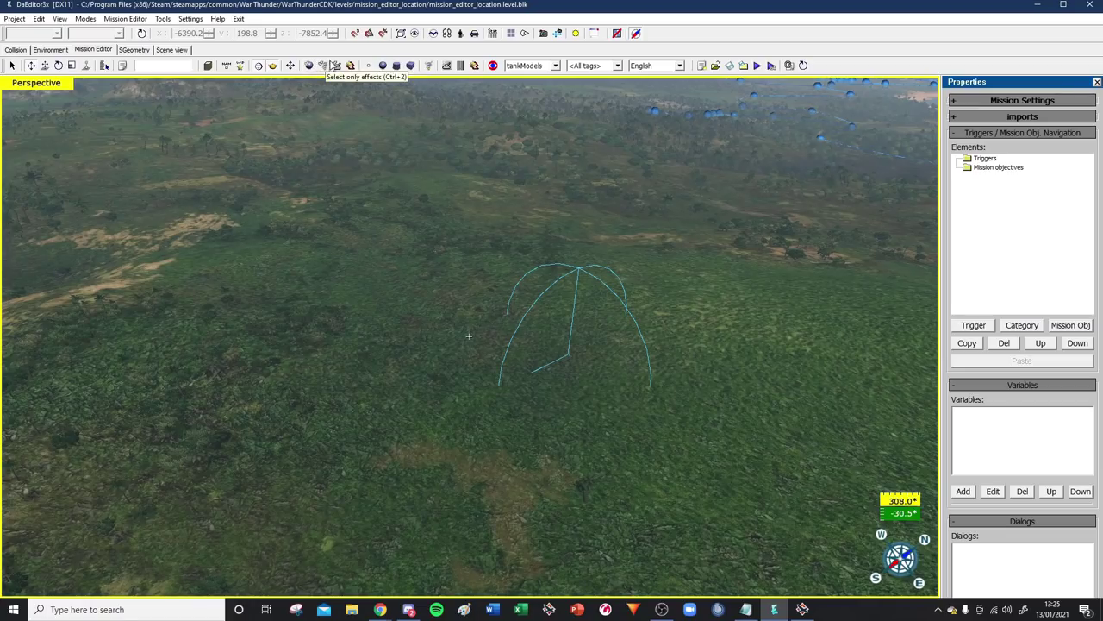
Step: Replace the existing area_01 with a point area and draw a spherical area beside it
left_click(562, 326)
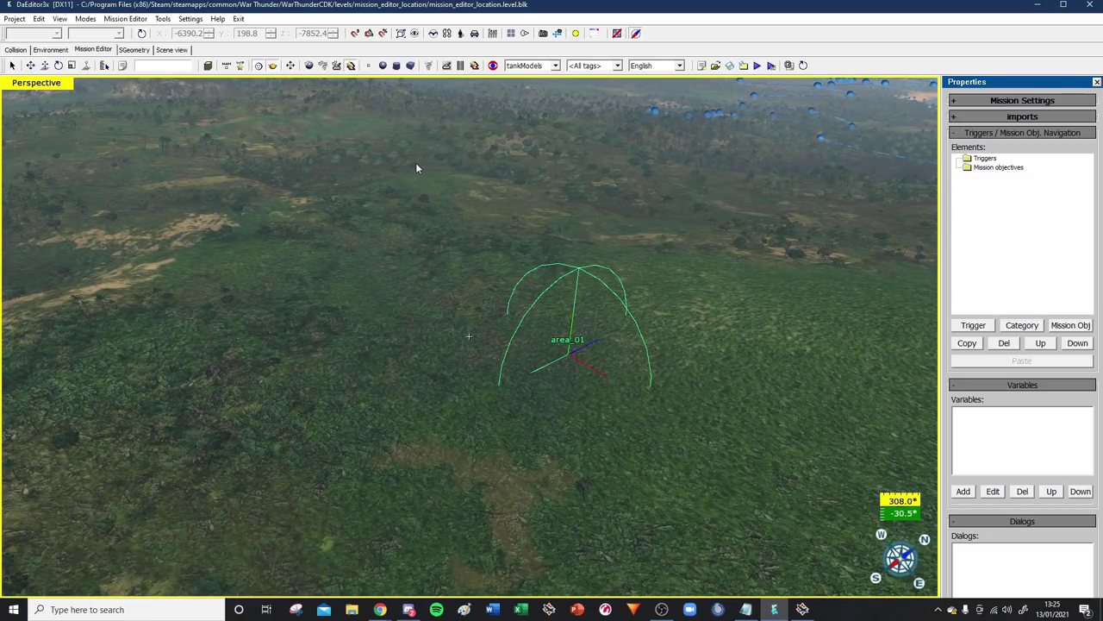
left_click(368, 66)
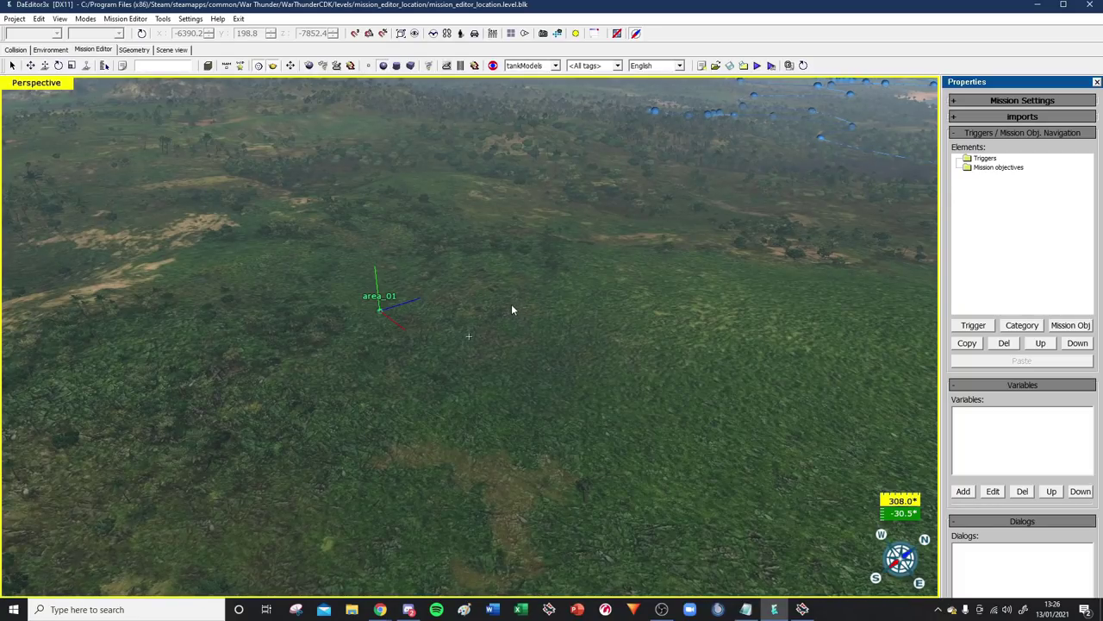
left_click_drag(495, 301, 445, 257)
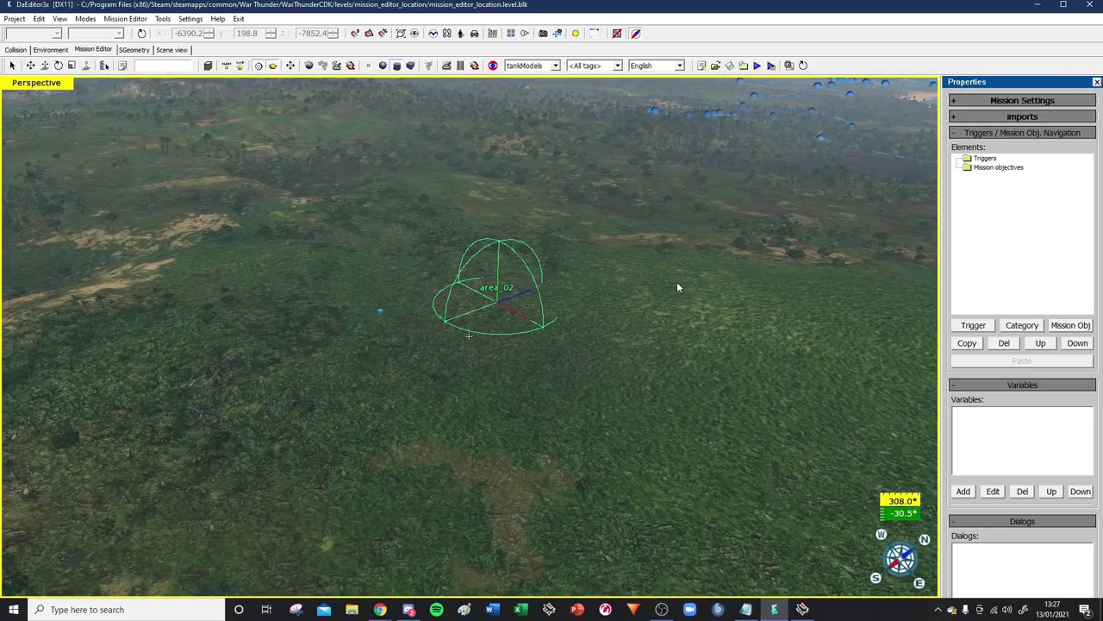
Step: Draw a cylindrical area on one side of the spherical area and a narrow box area on the other
left_click_drag(668, 287, 629, 304)
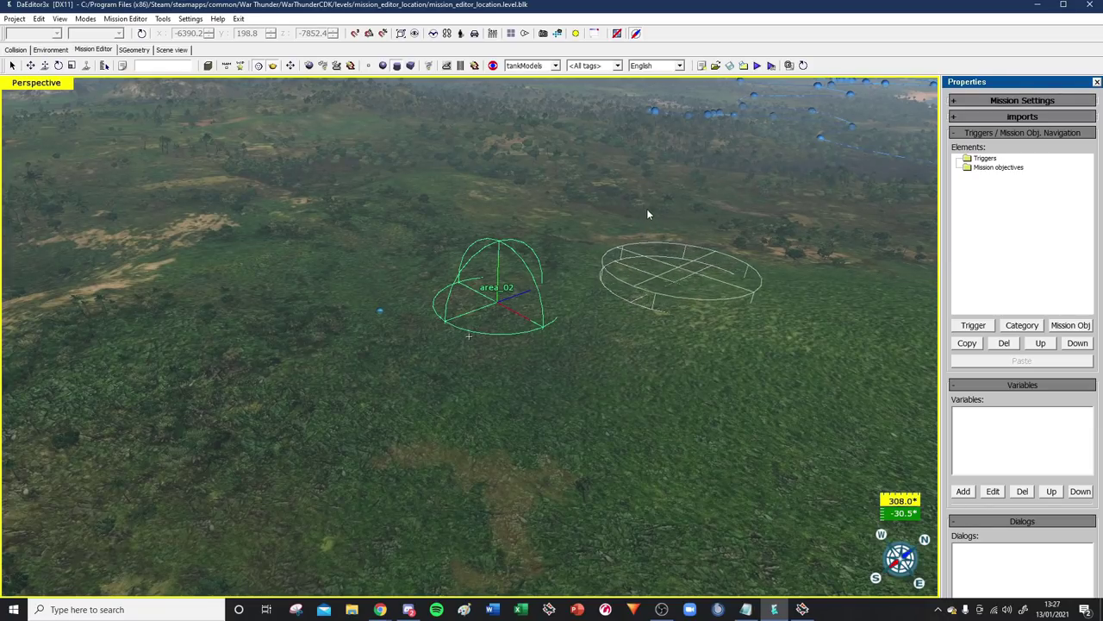
left_click(668, 130)
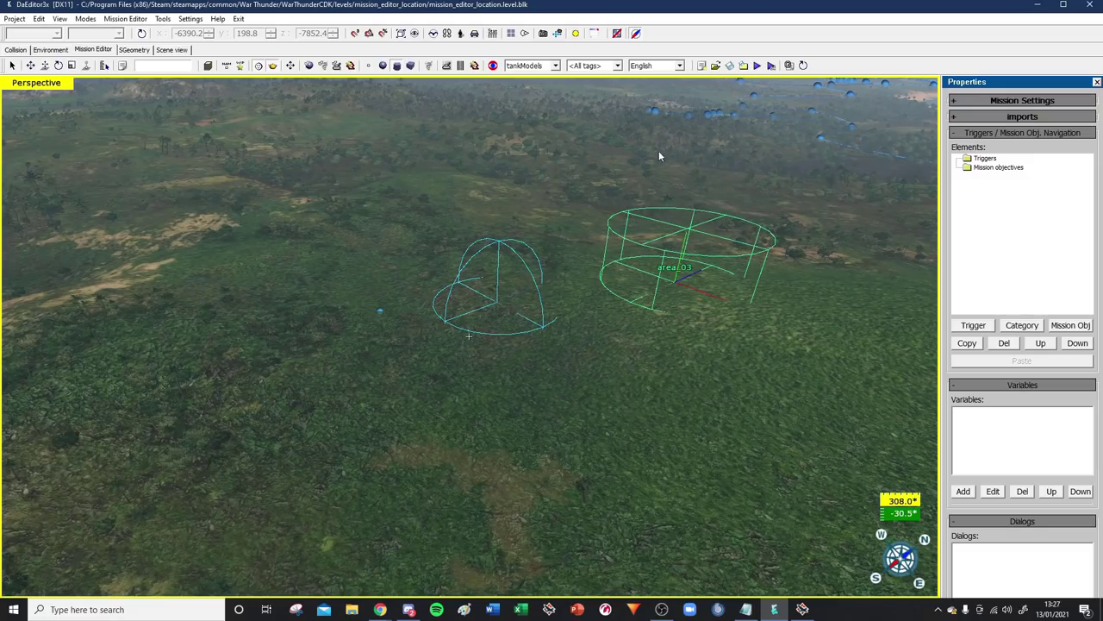
left_click_drag(235, 290, 263, 226)
left_click(283, 134)
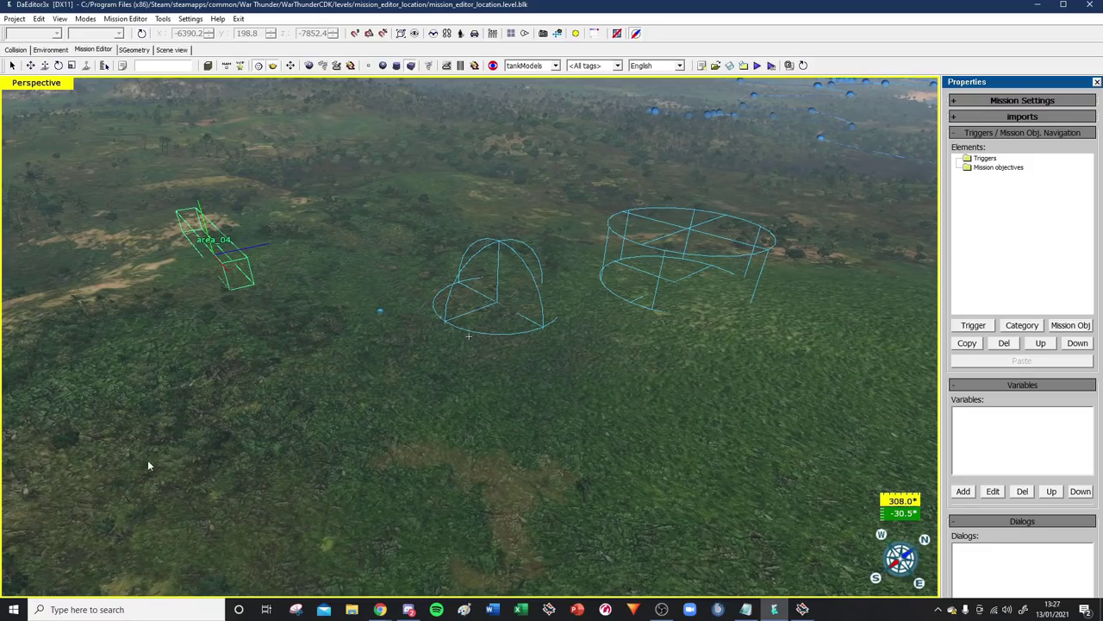
Step: Move the box area closer to the point area and rotate it to run toward the foreground
key("w")
left_click_drag(237, 259, 289, 353)
left_click(59, 67)
left_click(30, 65)
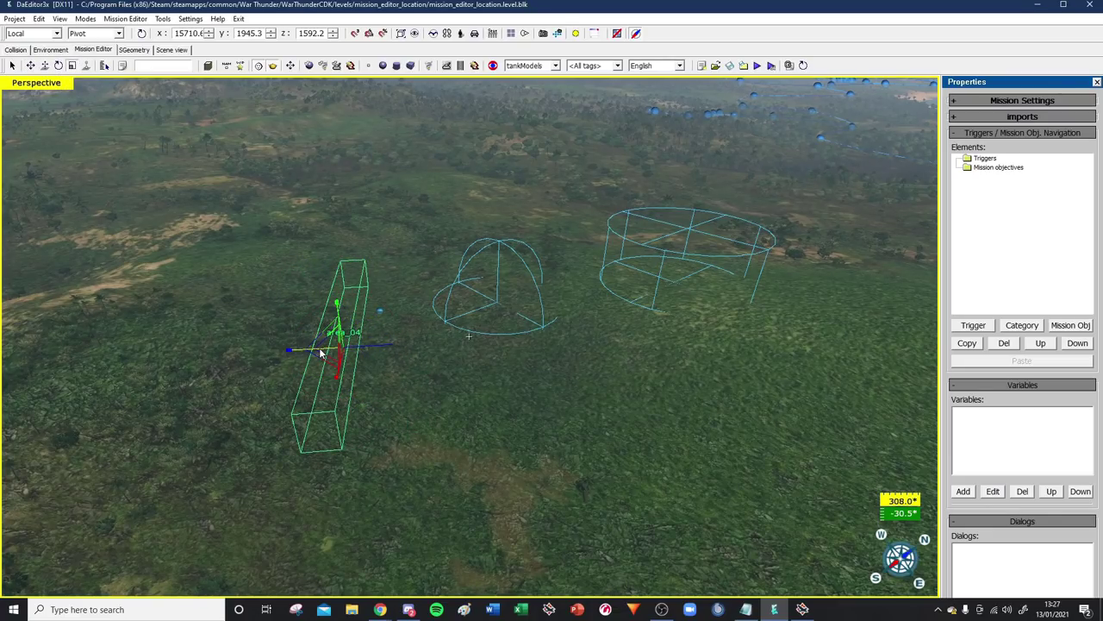
Step: Scale the box area to about x 14891, y 1803.4, z 5036.4 and move it to about x -6648.9, y 65.2, z -7776.5
left_click_drag(325, 348, 205, 356)
left_click_drag(338, 305, 309, 315)
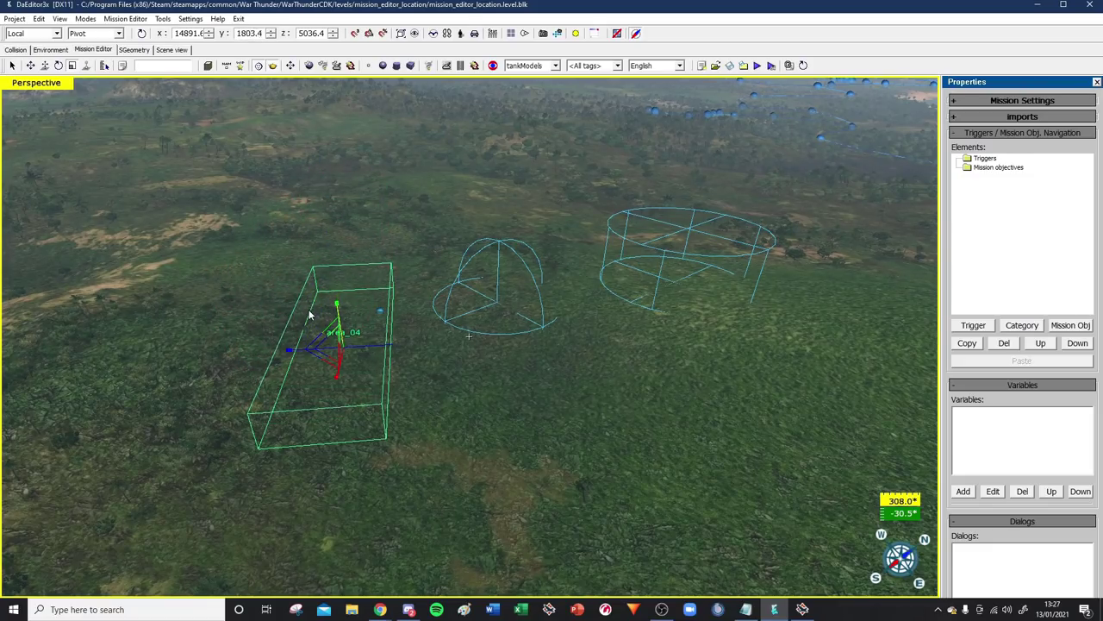
key("w")
left_click_drag(353, 346, 323, 318)
Step: Select the areas together and individually to compare the point, sphere, cylinder and box types
left_click(387, 140)
left_click_drag(806, 169, 207, 398)
left_click(404, 94)
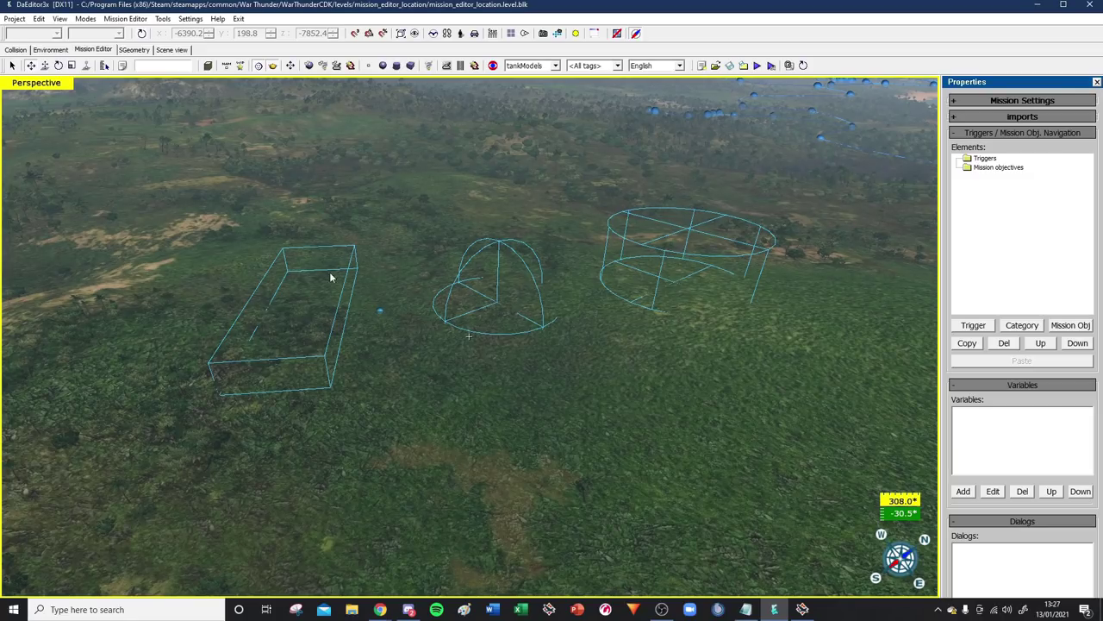
left_click(306, 310)
left_click(499, 320)
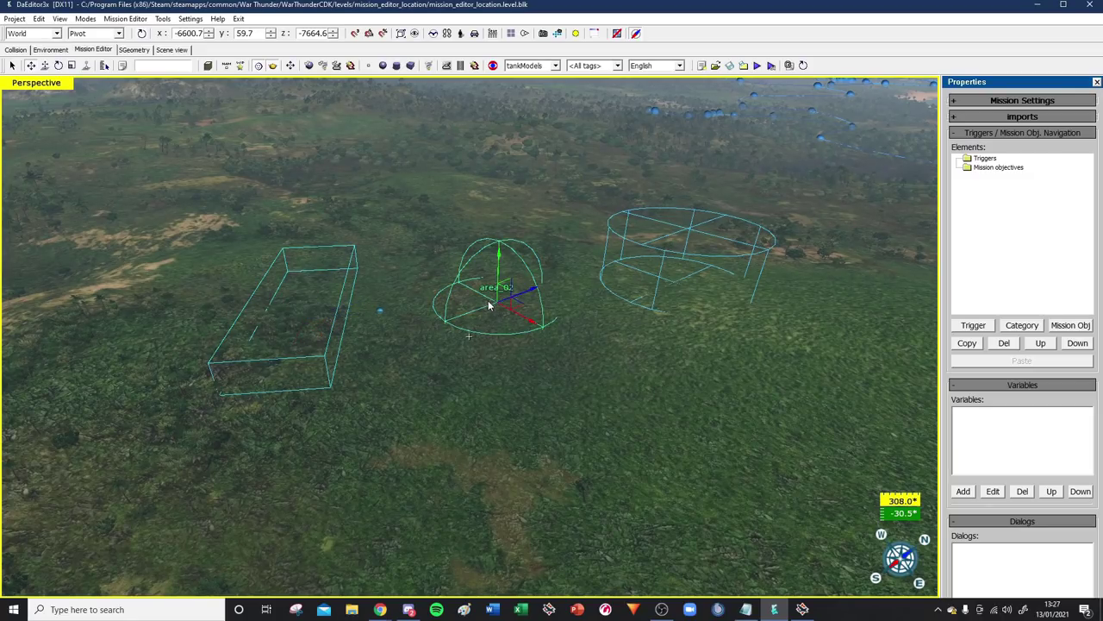
left_click(378, 310)
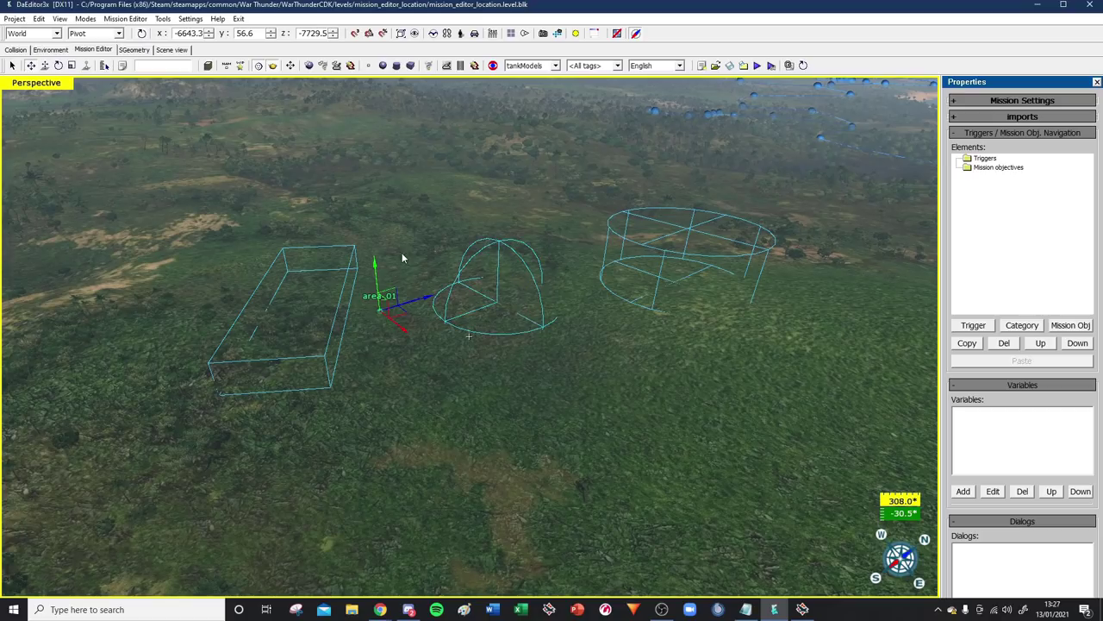
left_click(282, 298)
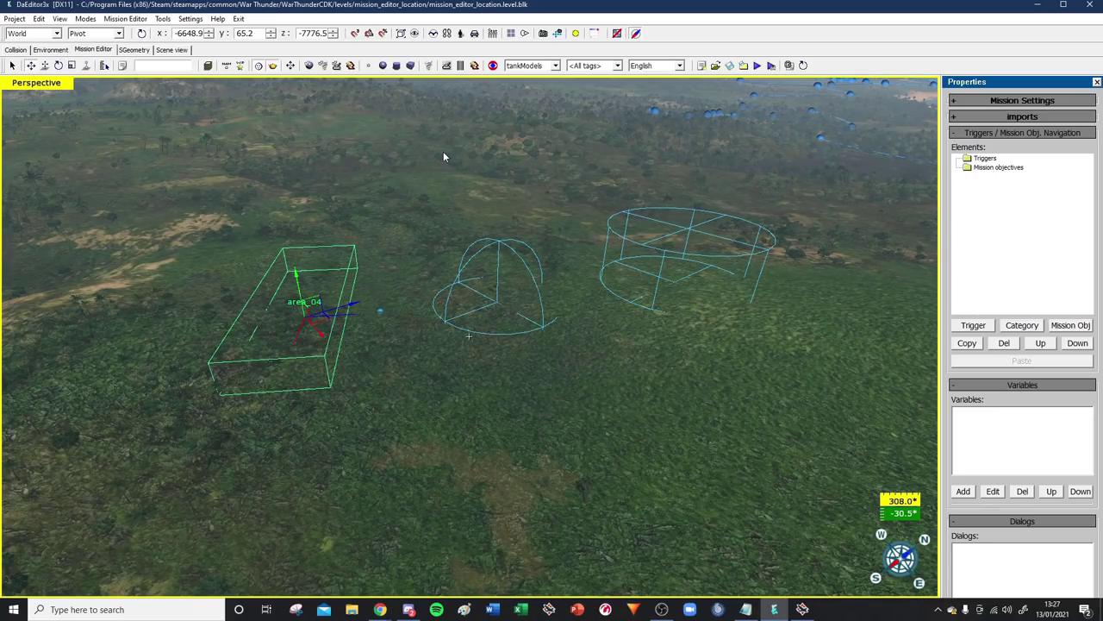
left_click(556, 295)
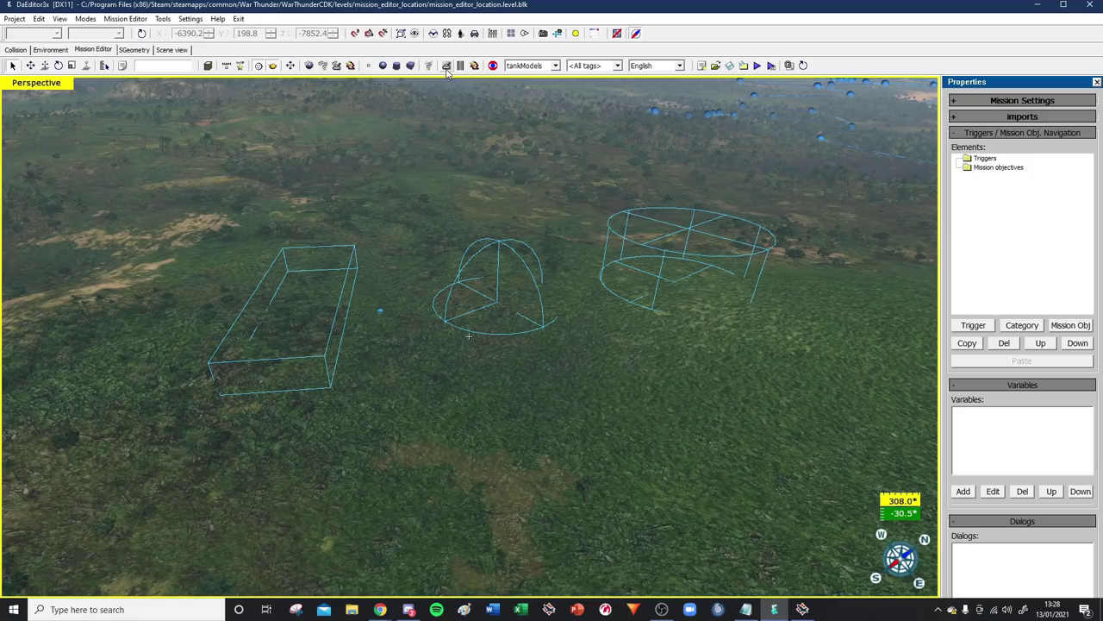
Step: Place a tankModels unit in front of the spherical area at about x -6529.8, y 57.5, z -7729.3
left_click(446, 69)
left_click(491, 394)
key("space")
key("w")
scroll(469, 337, "down", 6)
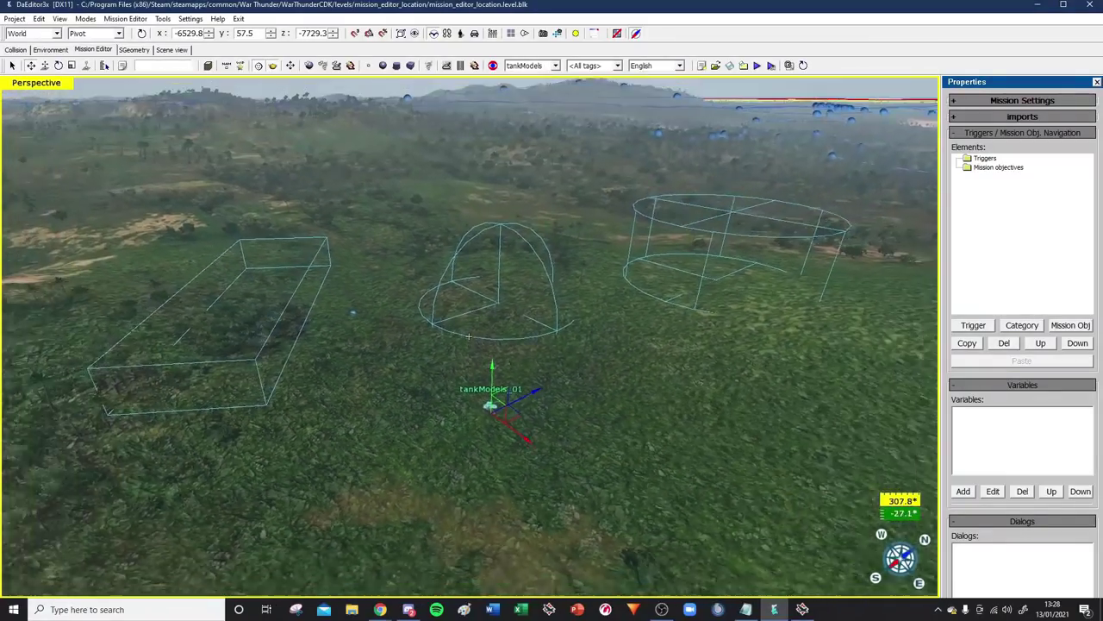
key("s")
key("space")
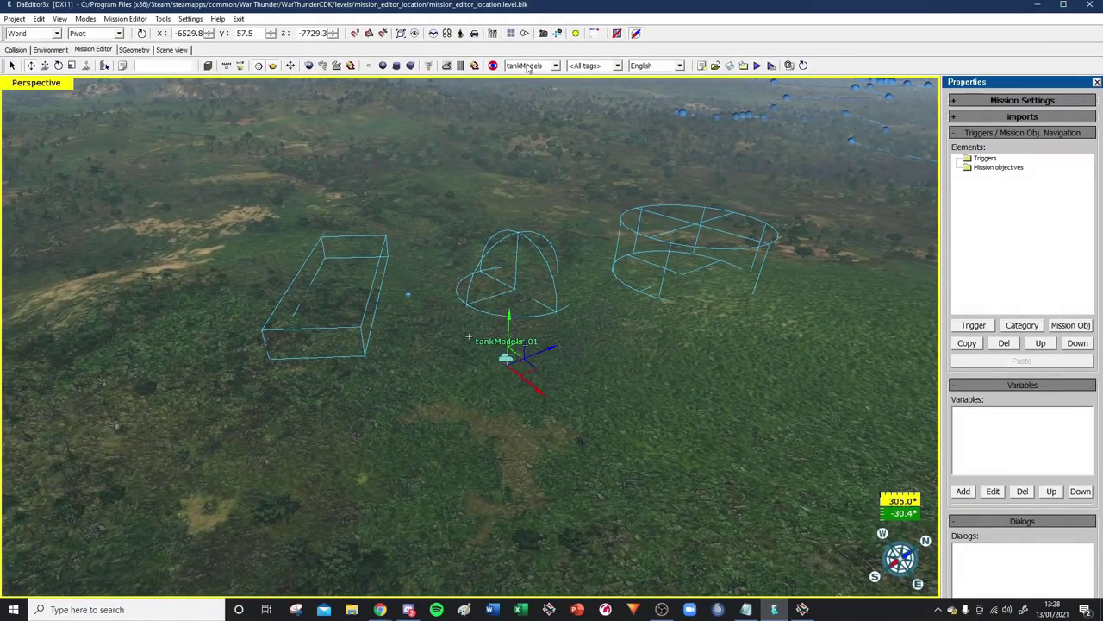
Step: Look through the available unit types, choosing radars and then phys_obj
left_click(528, 66)
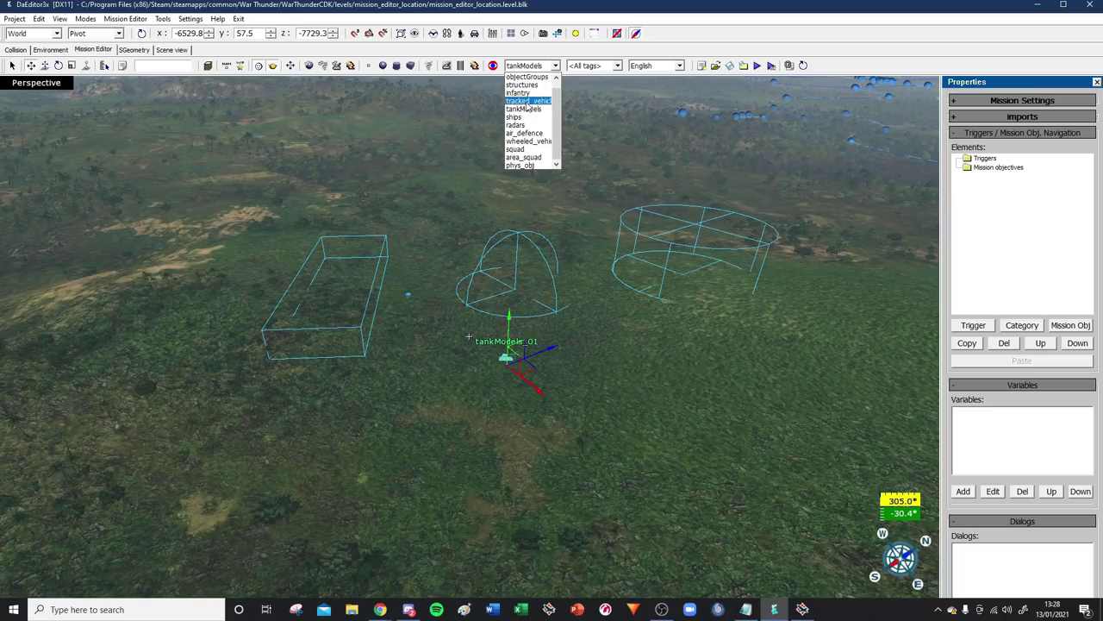
scroll(529, 143, "up", 1)
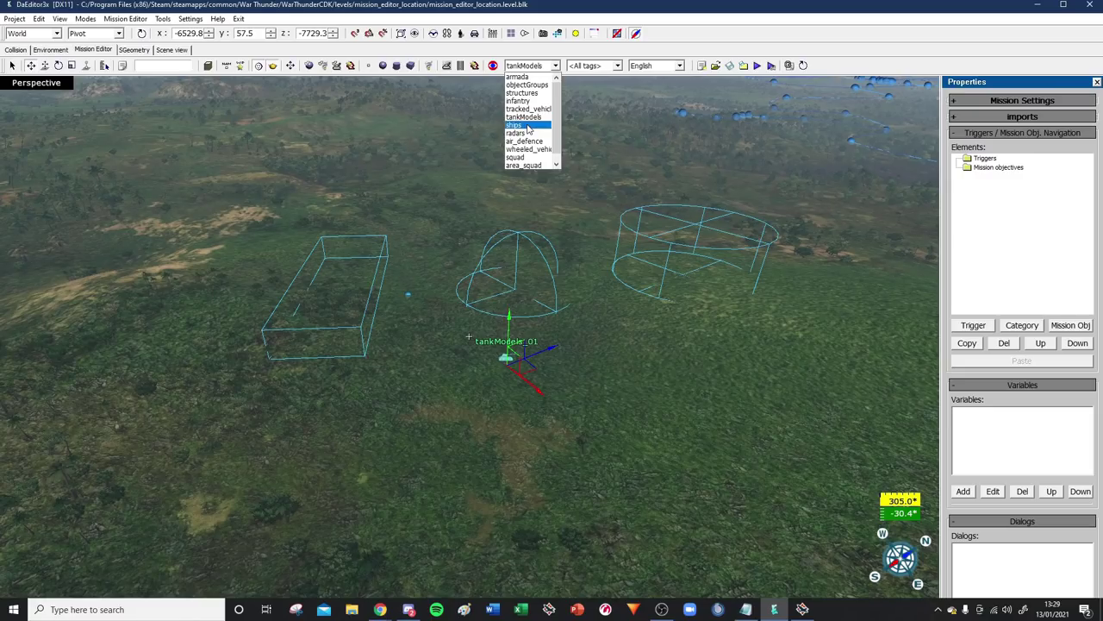
left_click(525, 135)
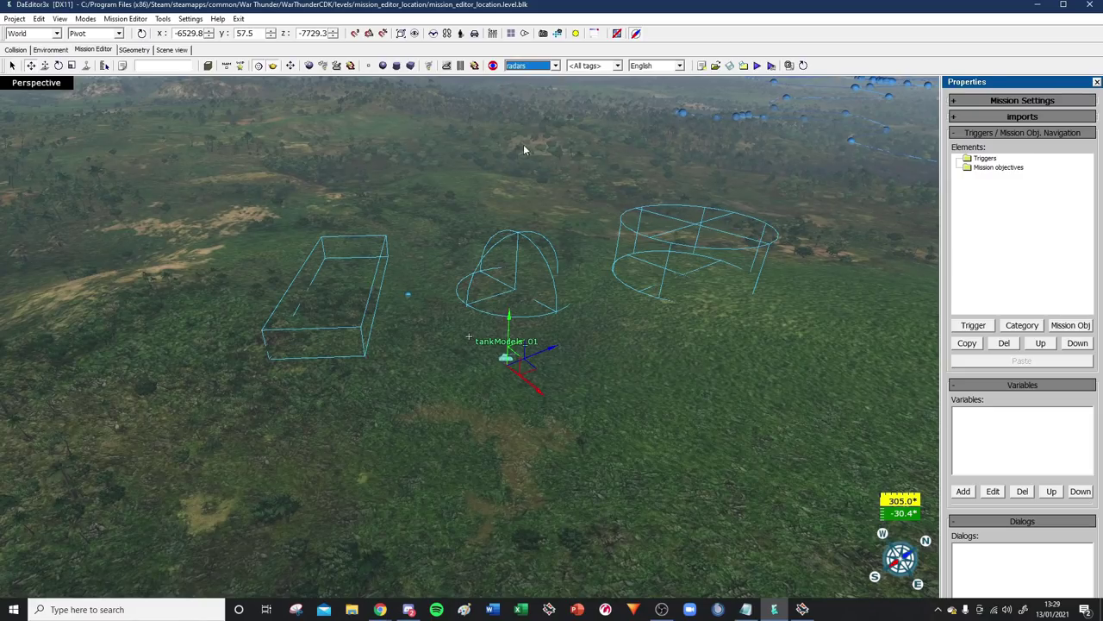
left_click(530, 65)
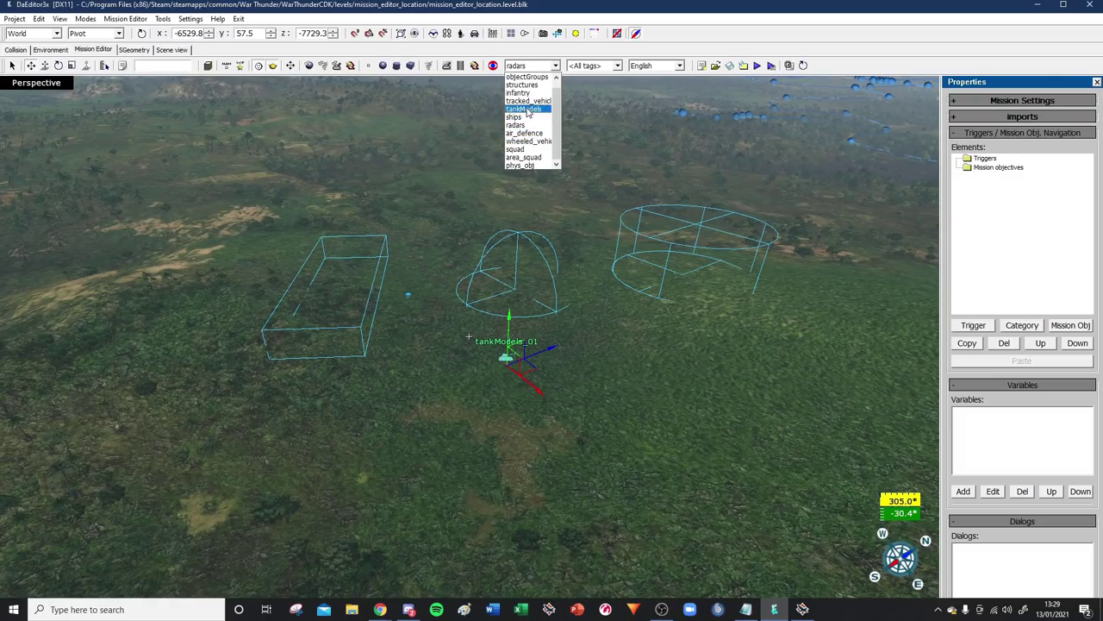
left_click(523, 166)
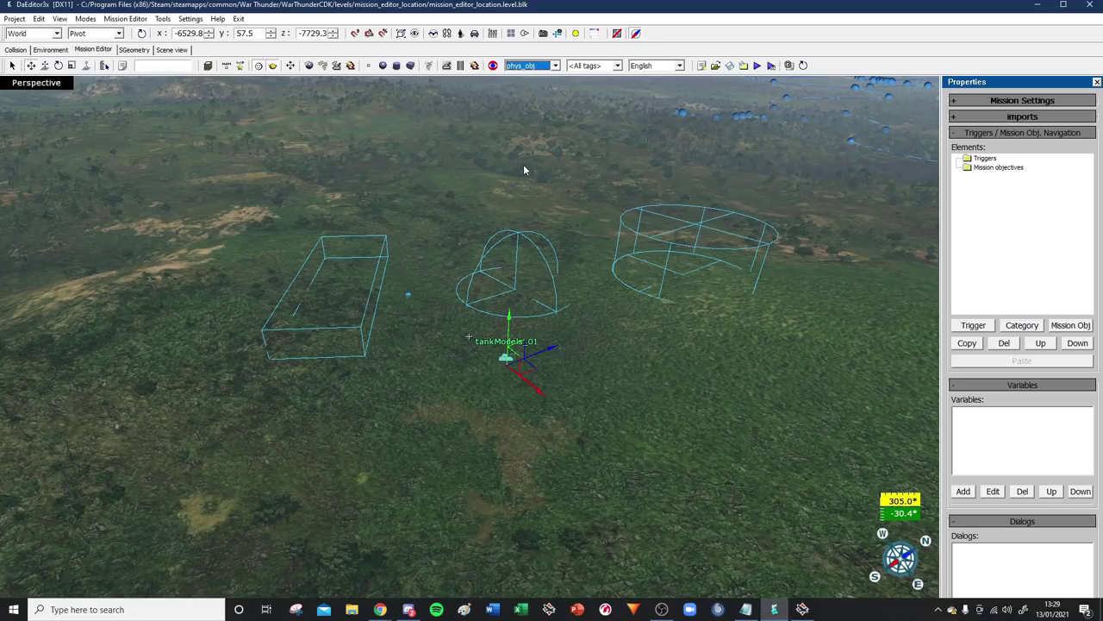
Step: Delete all the areas and the tank unit from the field together
left_click_drag(293, 204, 768, 405)
key("Delete")
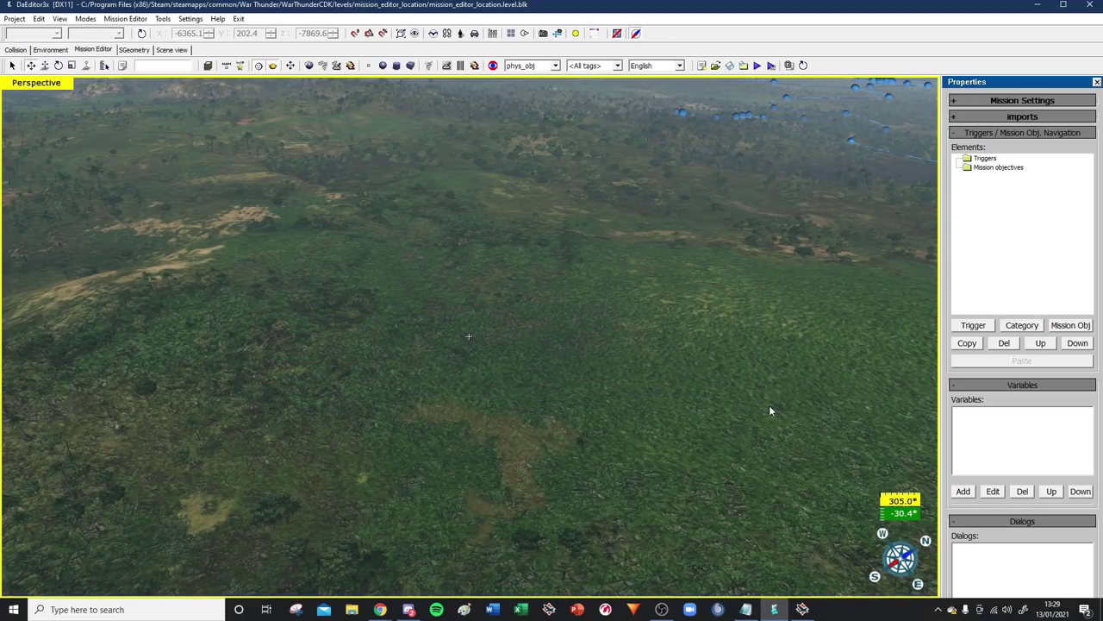
Step: Set the unit type to armada, place one unit above the field at about x -6540.3, y 457.5, z -7733.3, and activate the Move tool
left_click(519, 66)
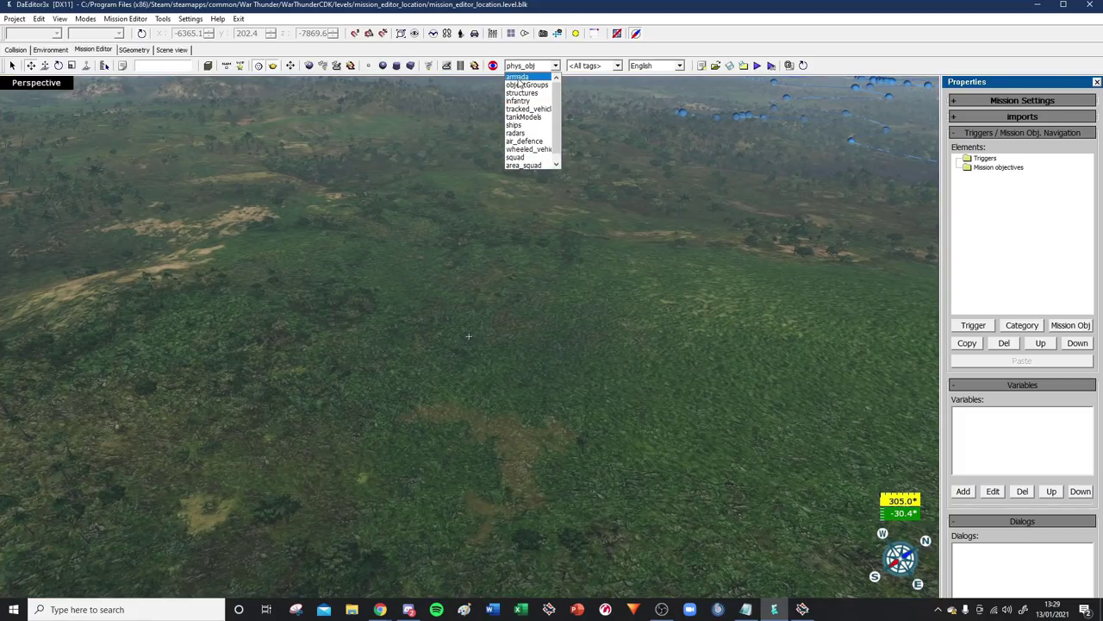
left_click(521, 78)
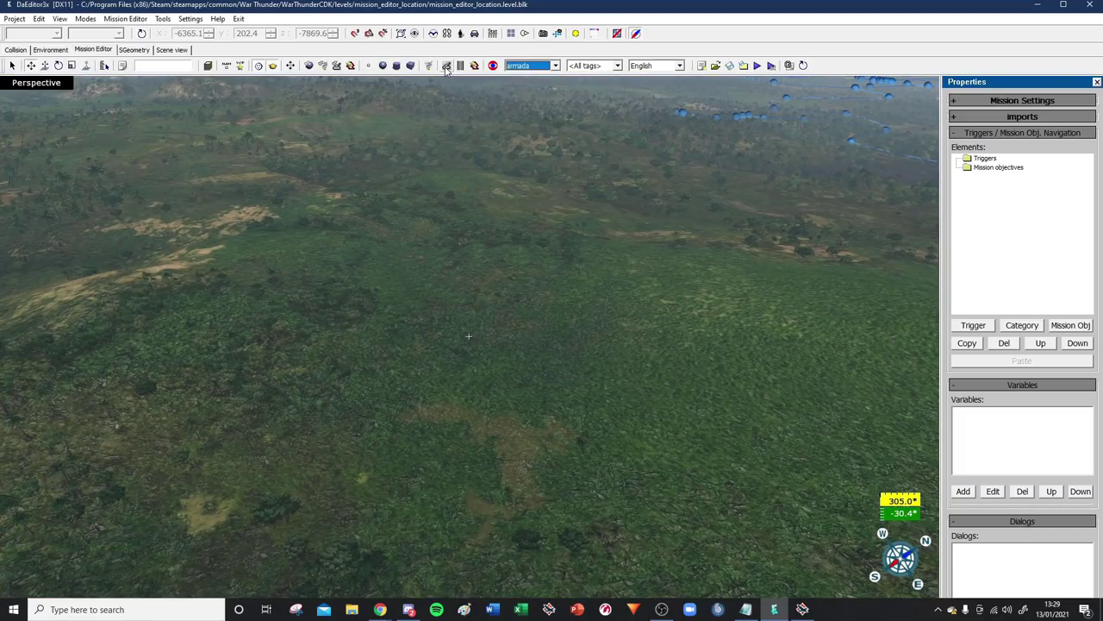
left_click(447, 66)
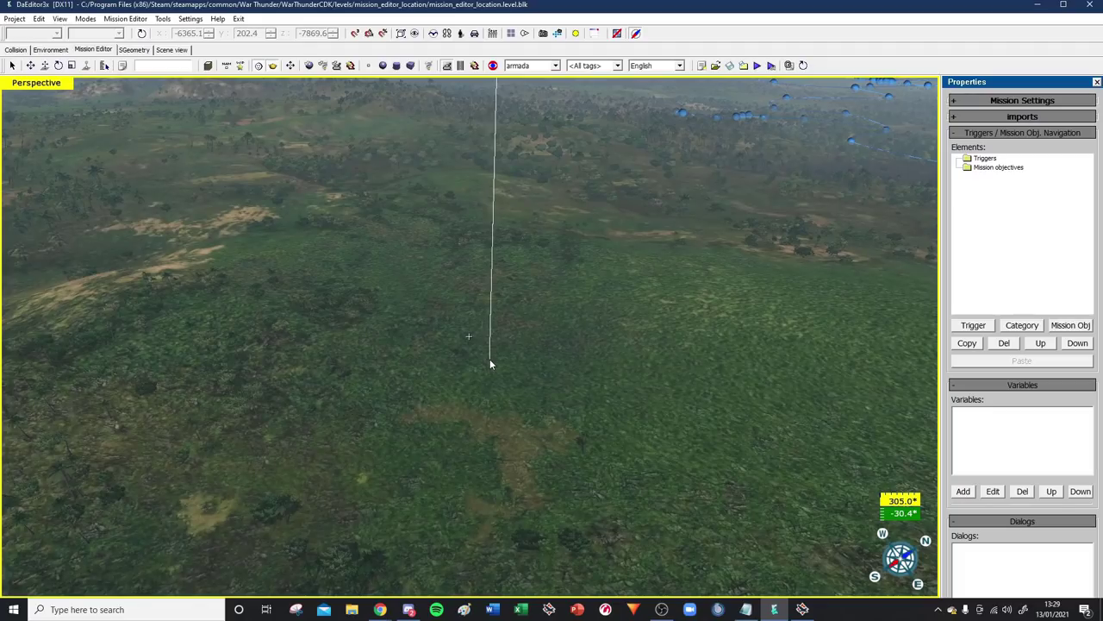
left_click(30, 65)
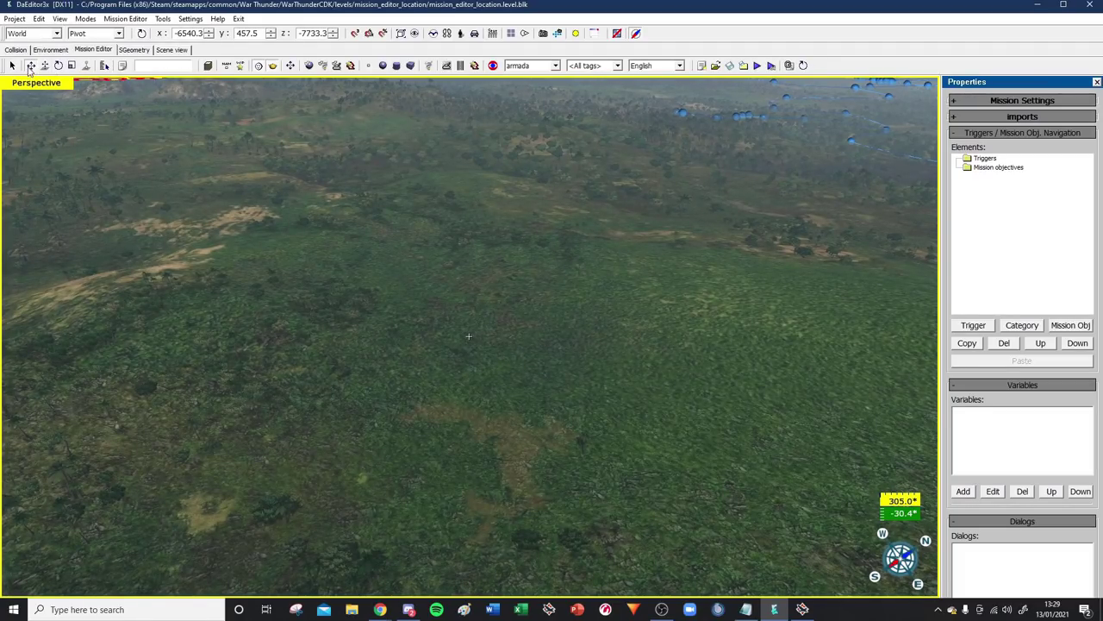
Step: Examine the airborne armada aircraft and its bounding box up close from different angles
key("space")
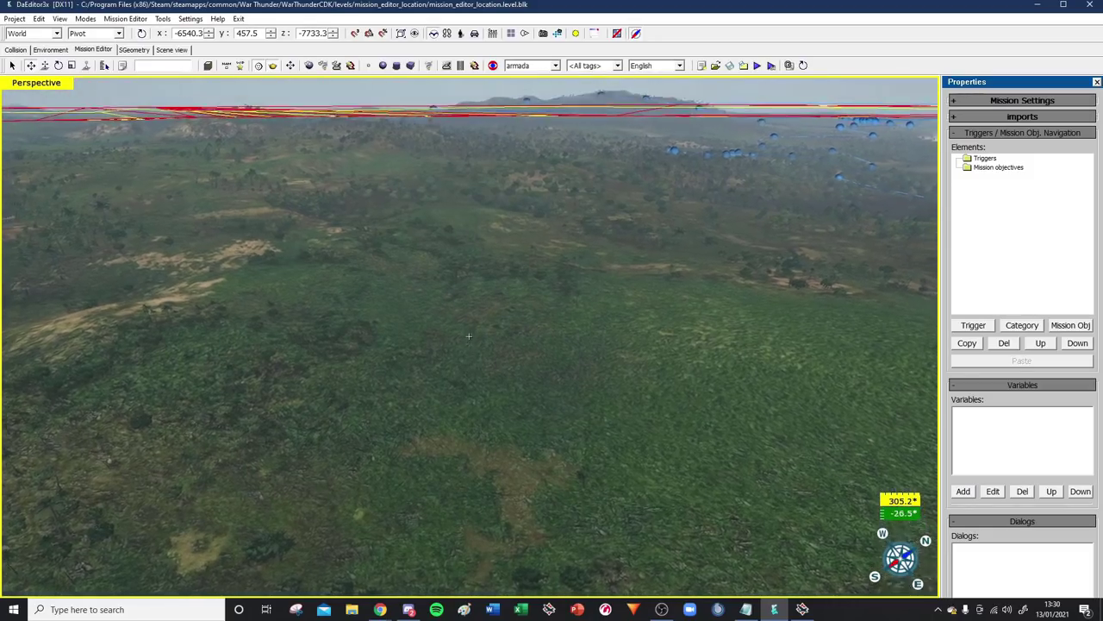
key("s")
key("w")
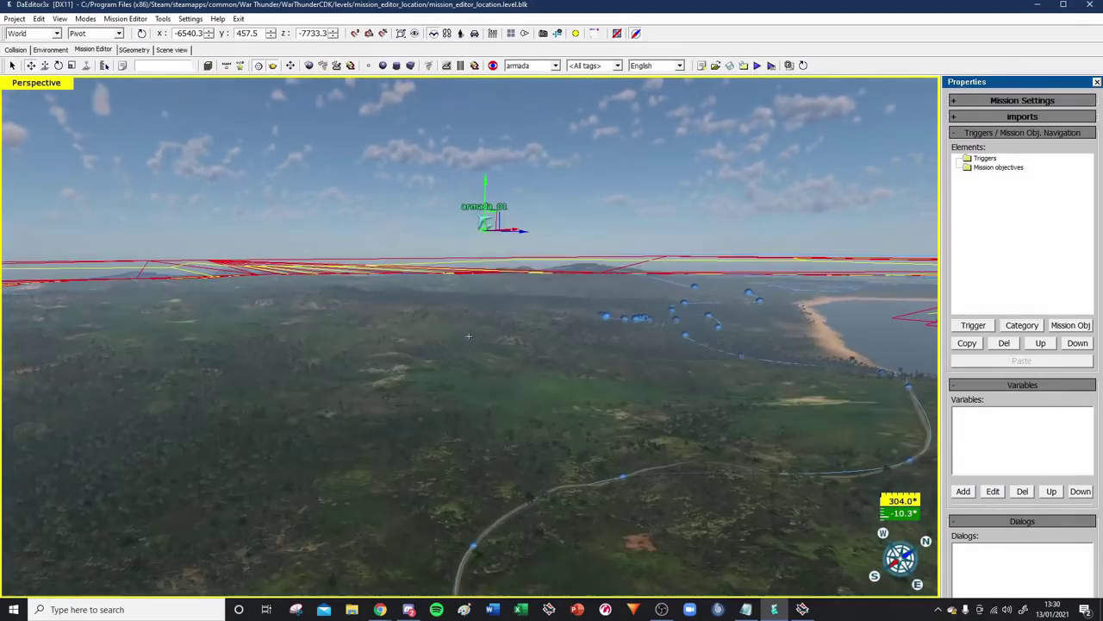
key("w")
key("e")
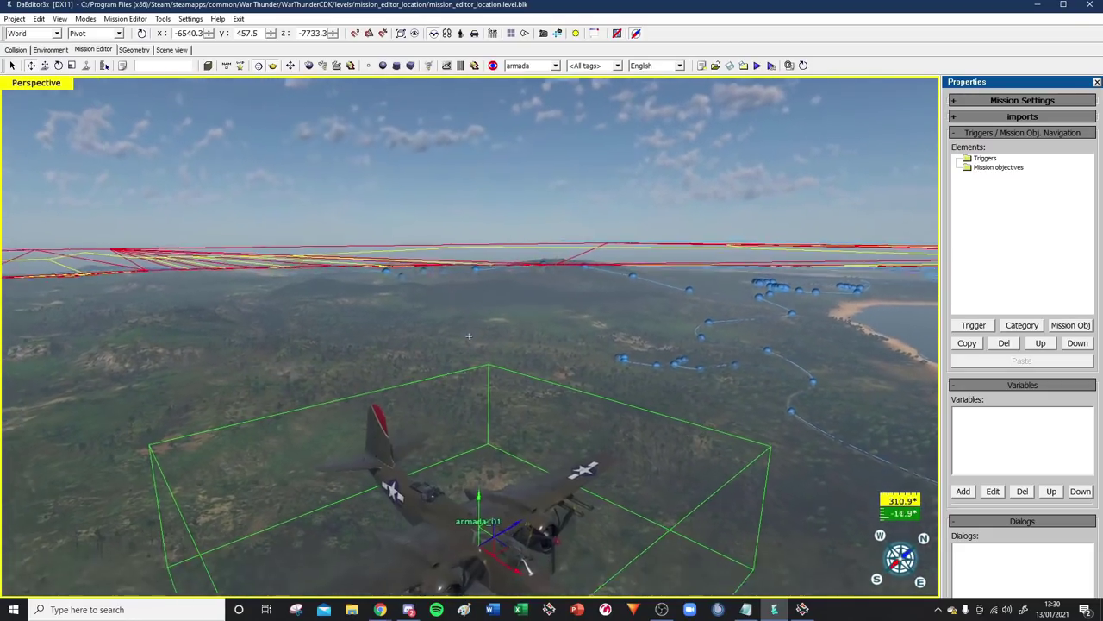
middle_click_drag(469, 336, 469, 336, "alt")
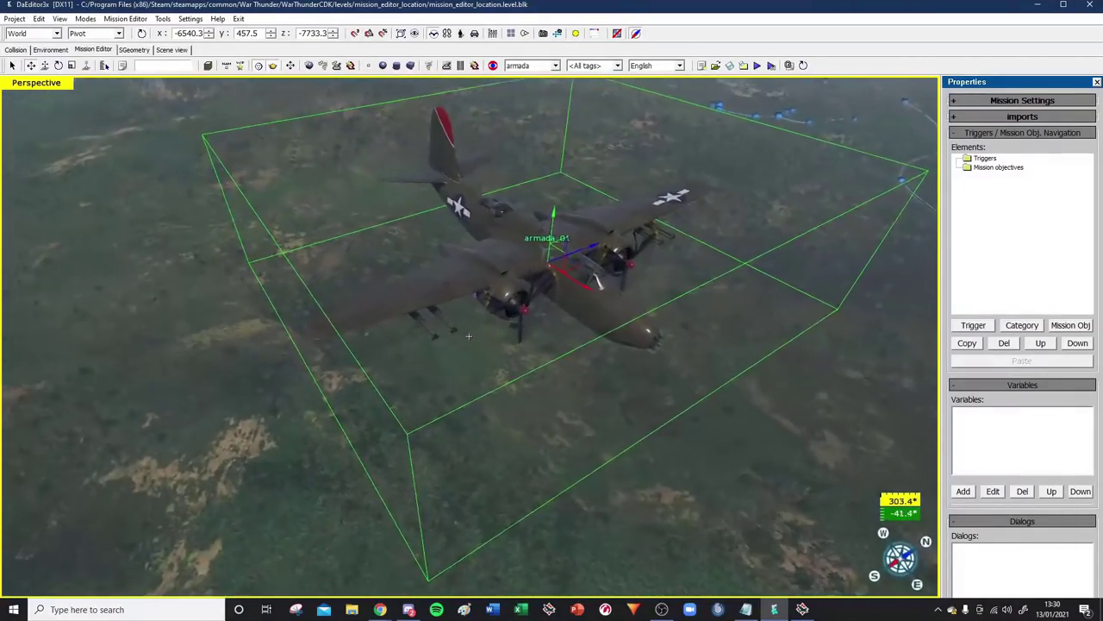
Step: Select the airborne armada aircraft and open its object properties
middle_click_drag(469, 337, 468, 337)
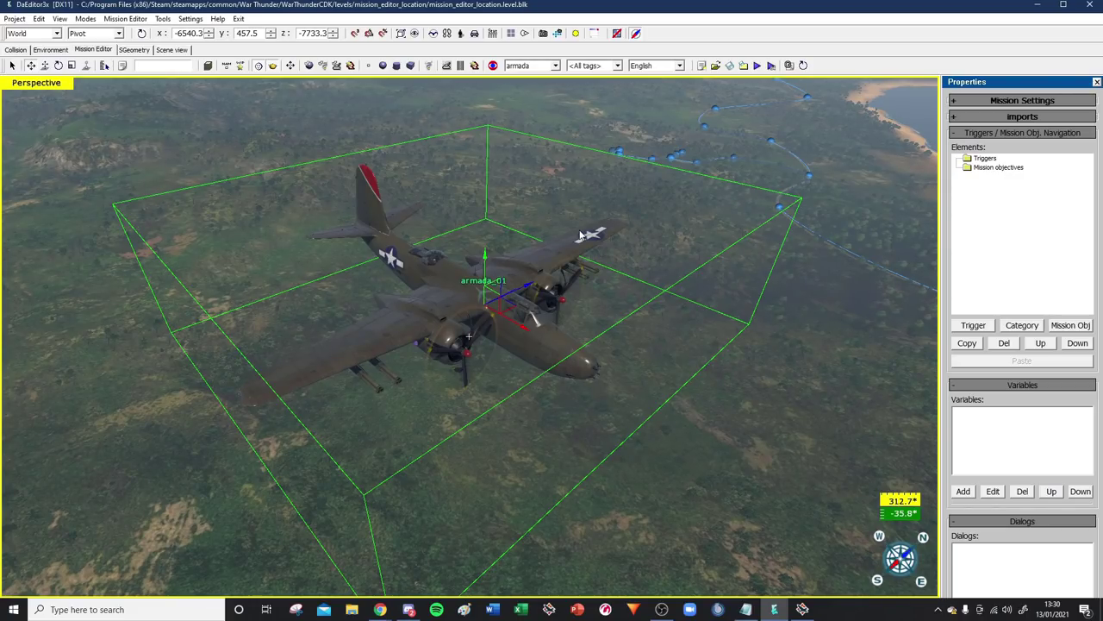
left_click(600, 157)
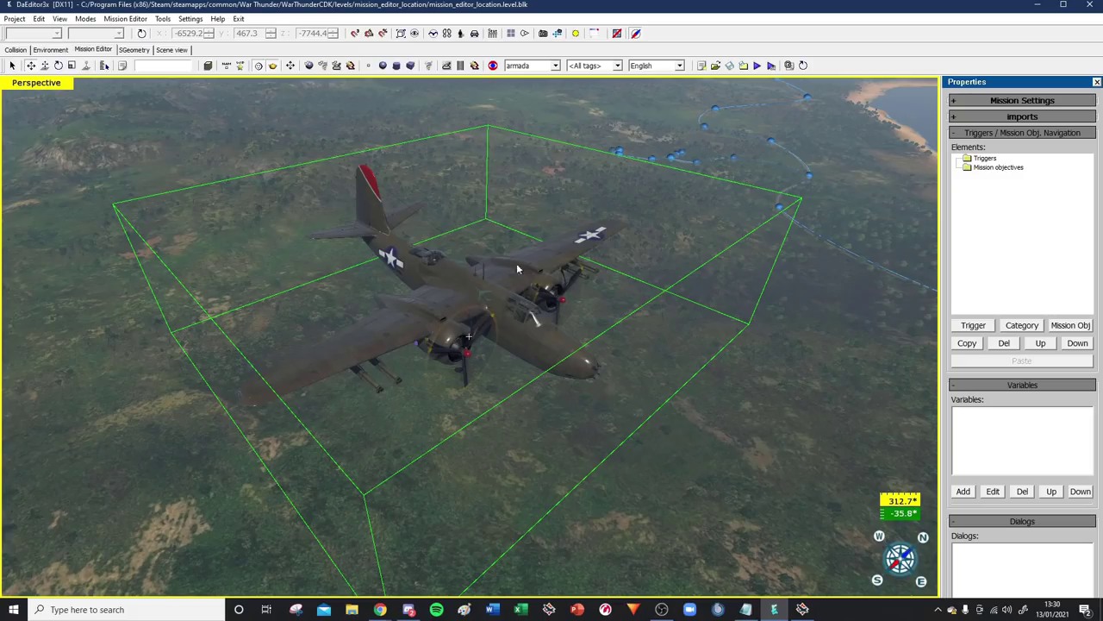
key("p")
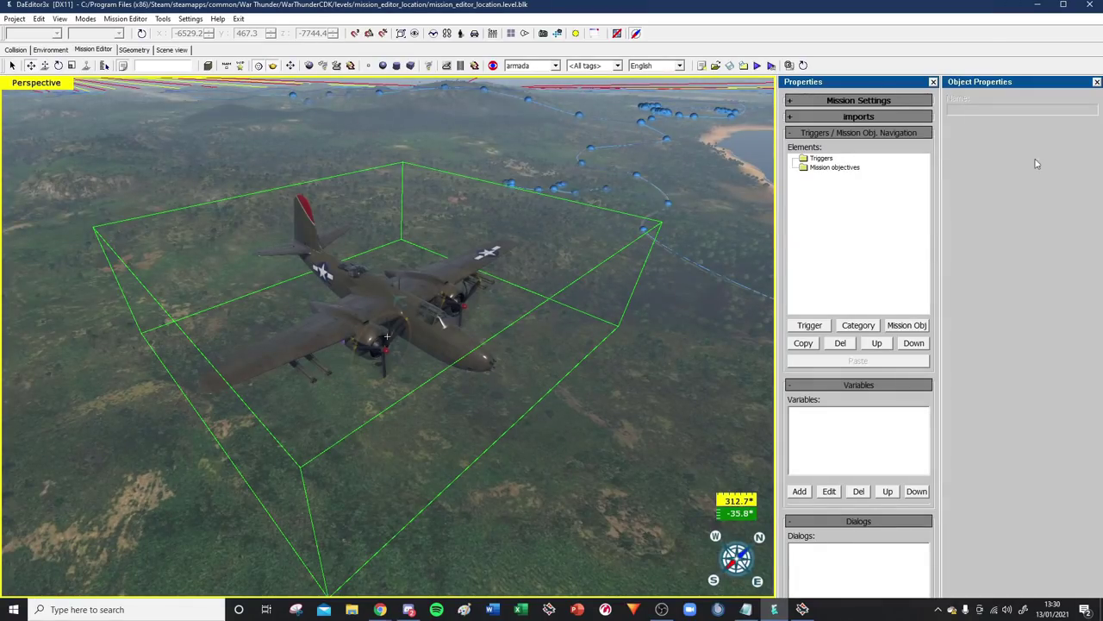
left_click(1097, 82)
left_click(1096, 83)
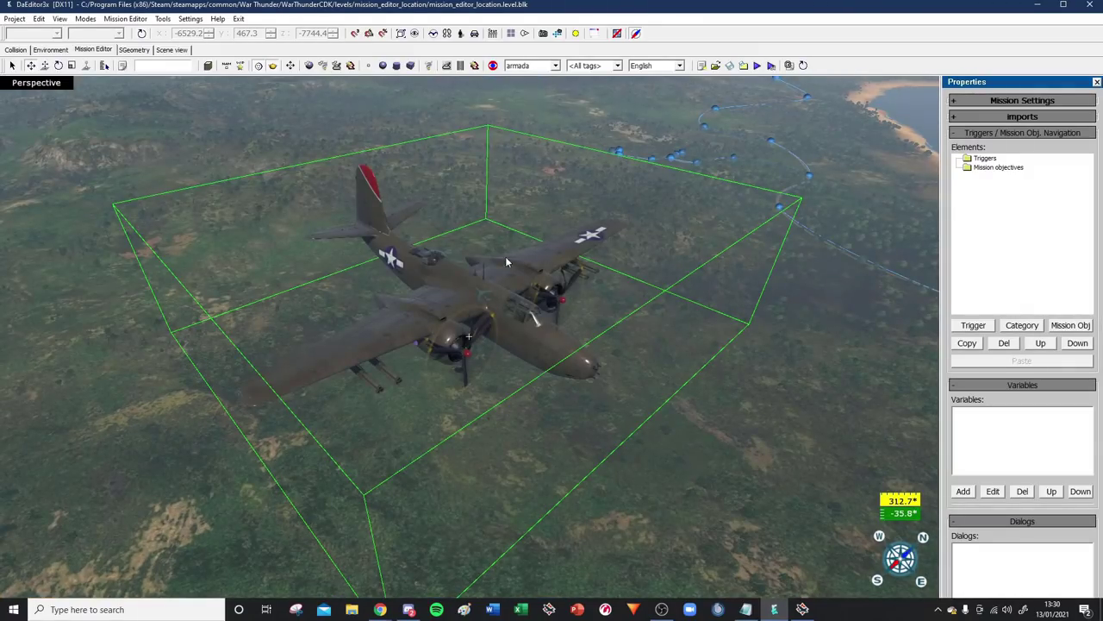
left_click(486, 306)
key("p")
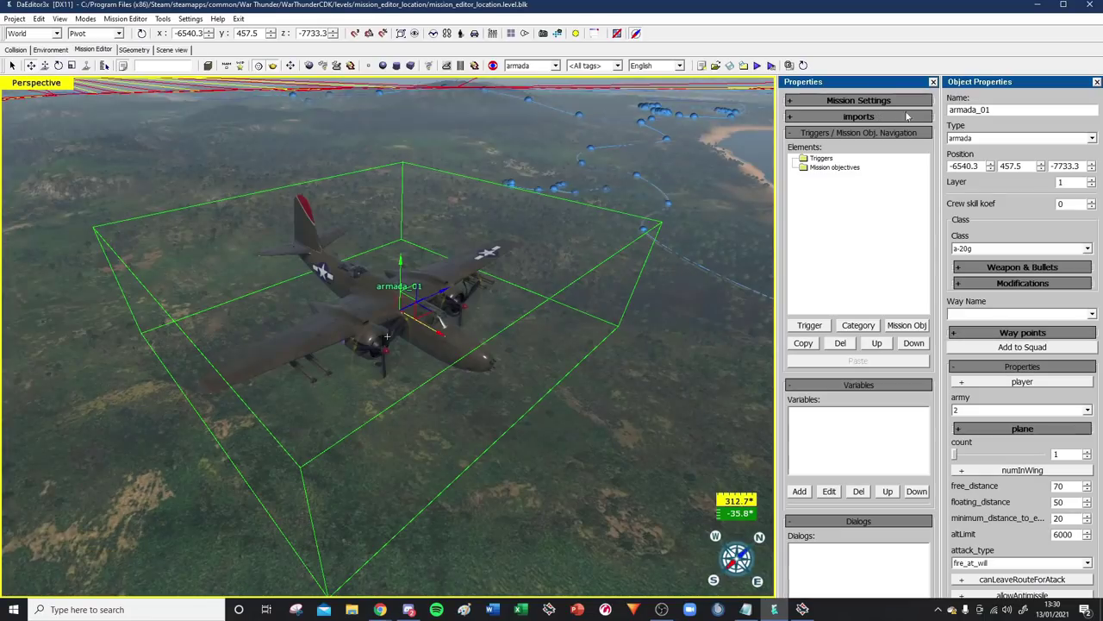
Step: Rename the armada aircraft as A-20G after looking through its properties
scroll(1000, 345, "down", 5)
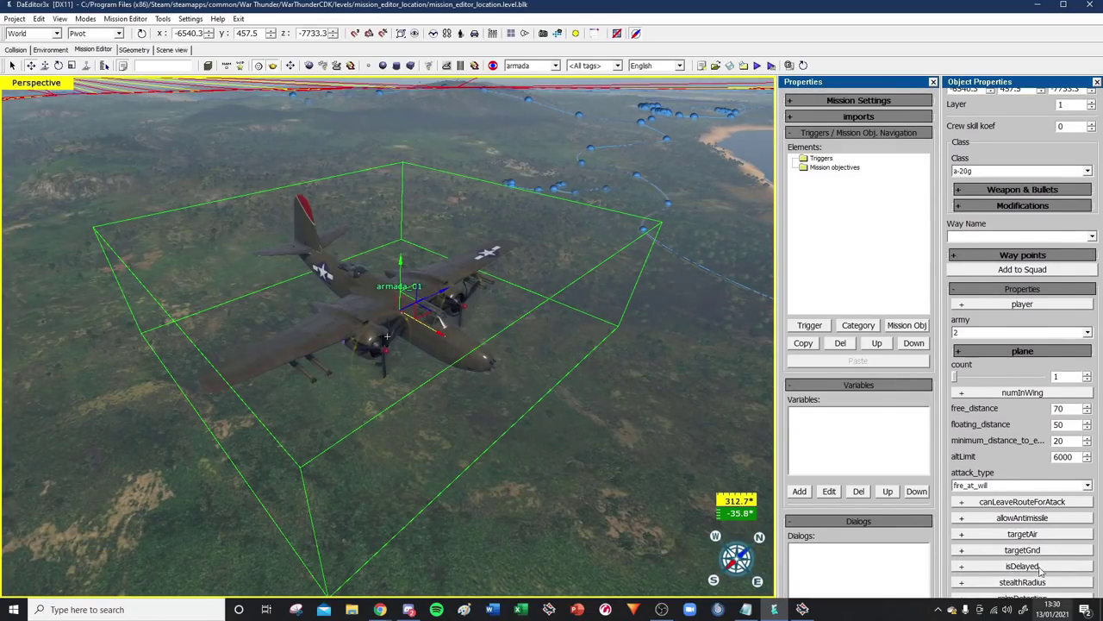
scroll(1008, 500, "up", 5)
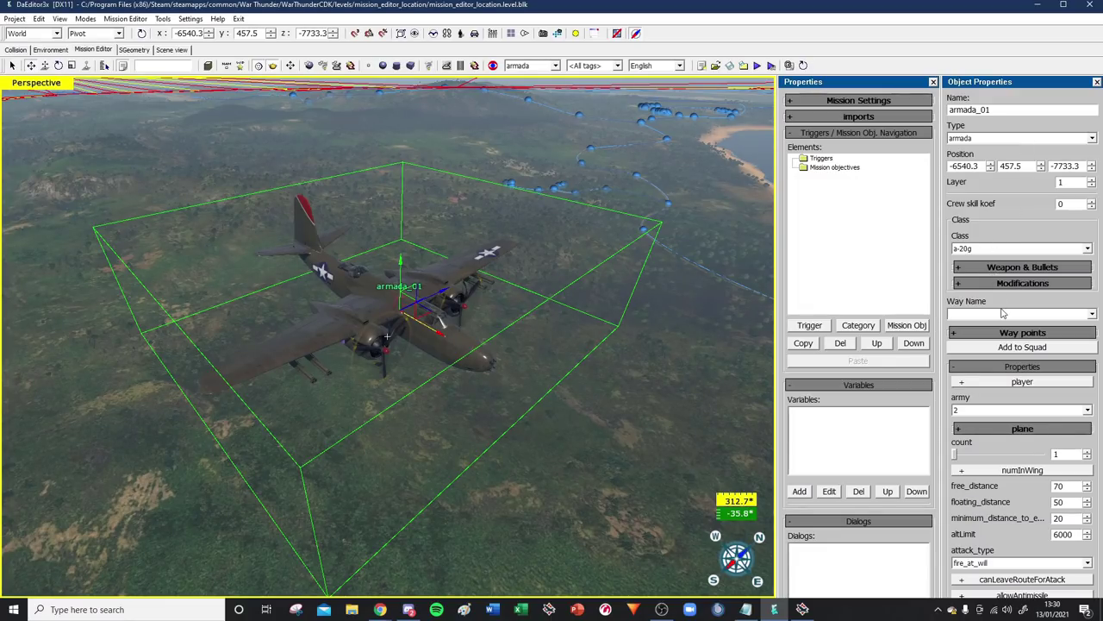
scroll(1008, 345, "down", 6)
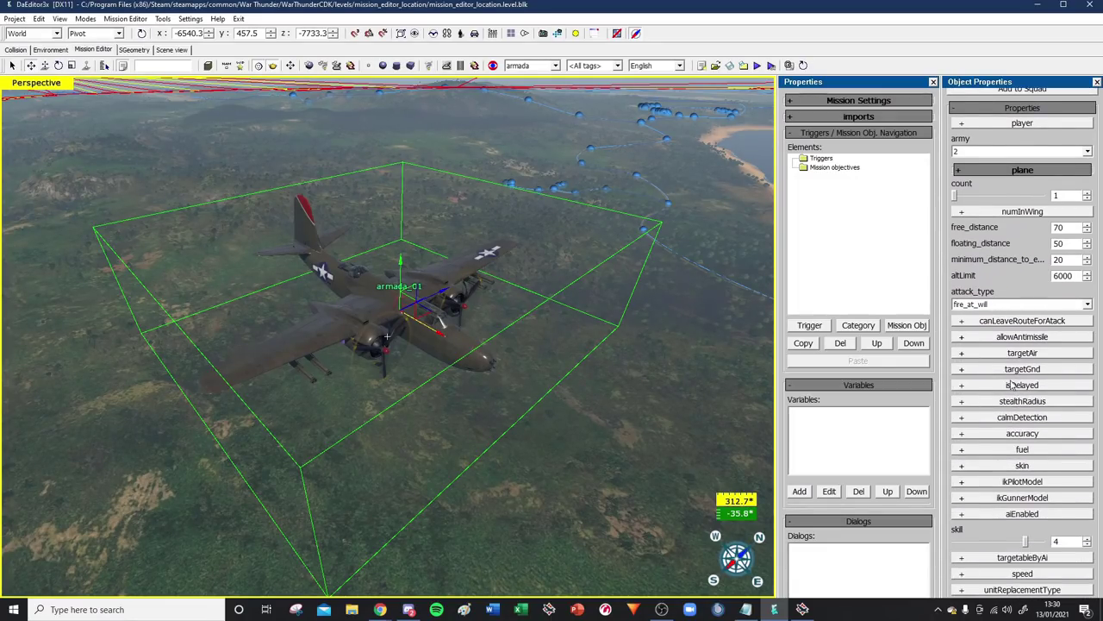
scroll(1013, 424, "up", 6)
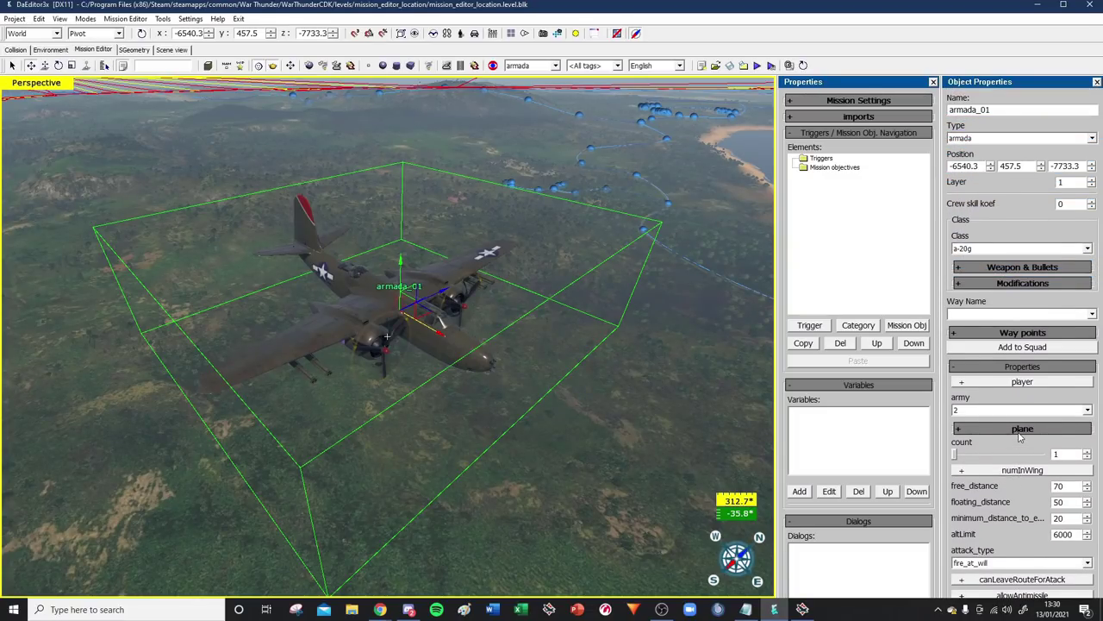
left_click(999, 109)
key("ctrl+a")
key("BackSpace")
type("A-20G")
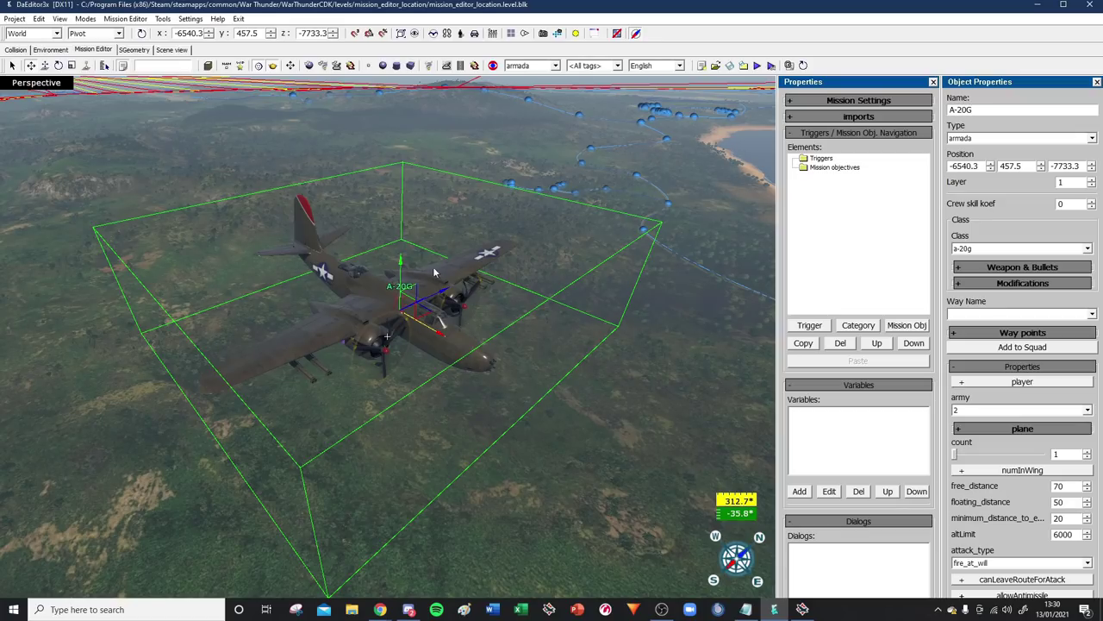
Step: Try the class a6m5ko and another class further down the list for the A-20G unit
left_click(987, 249)
scroll(995, 300, "down", 2)
left_click(994, 319)
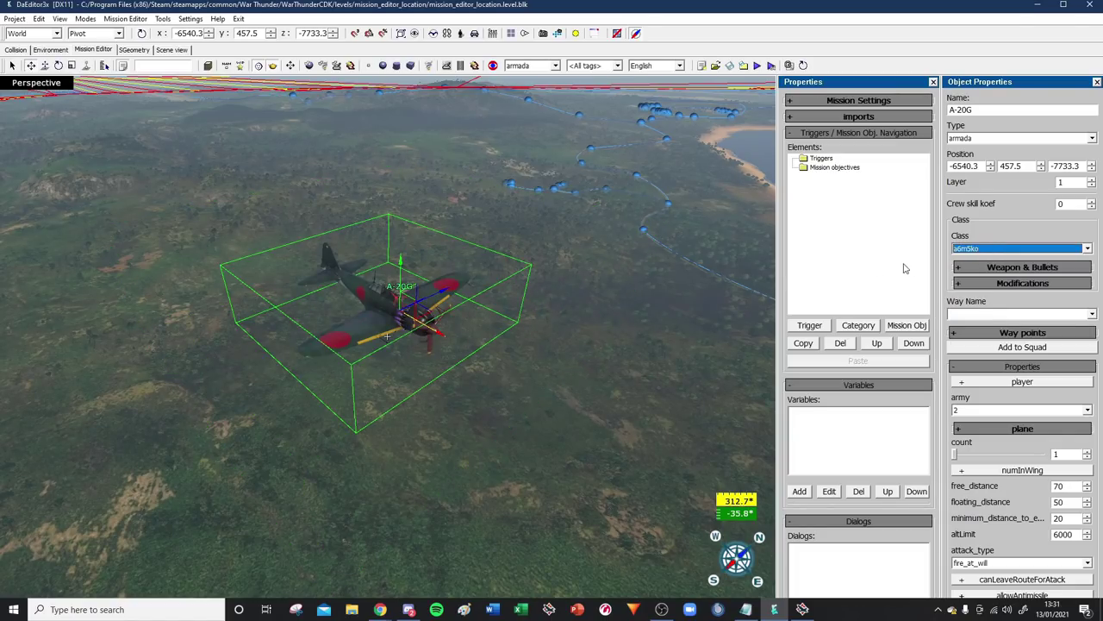
left_click(1015, 250)
left_click_drag(1089, 262, 1088, 306)
left_click(1018, 301)
Step: Change the unit's class to lincoln_b2
left_click(1041, 249)
scroll(1043, 308, "down", 3)
left_click(994, 259)
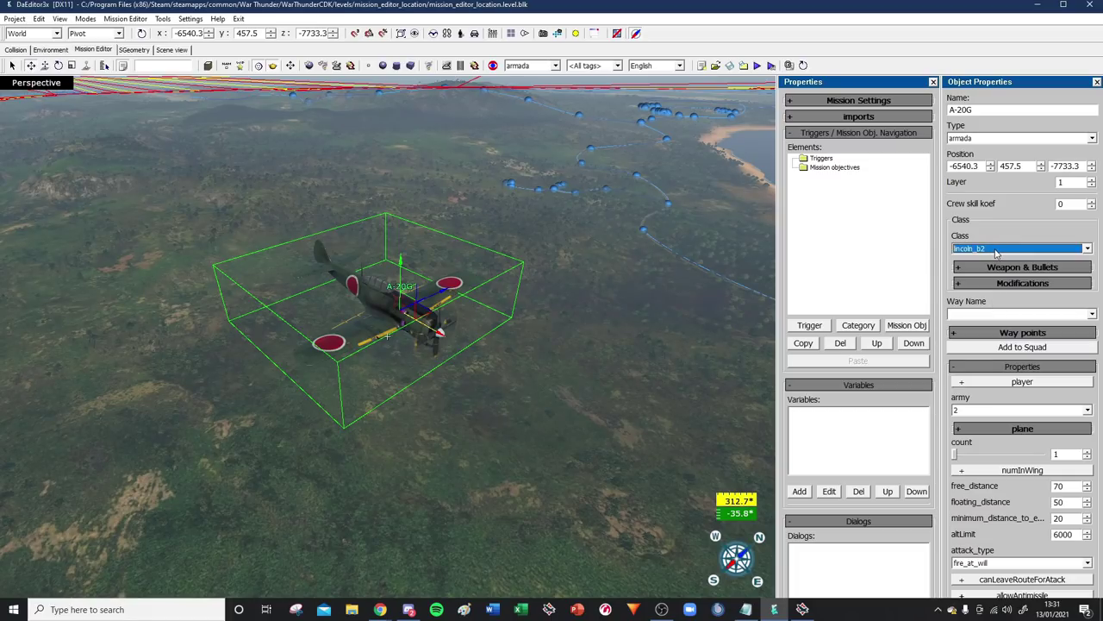
Step: Look further through the available aircraft classes and set the unit's class back to a-20g
left_click(995, 249)
scroll(1004, 316, "down", 10)
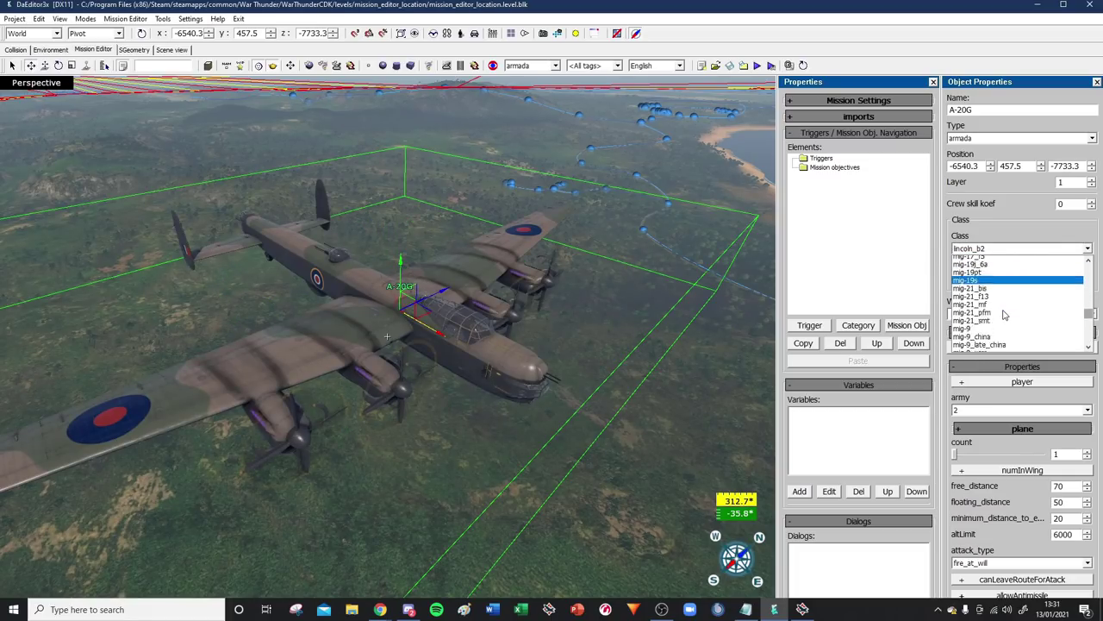
scroll(1004, 315, "down", 4)
left_click_drag(1088, 312, 1087, 263)
left_click(1011, 268)
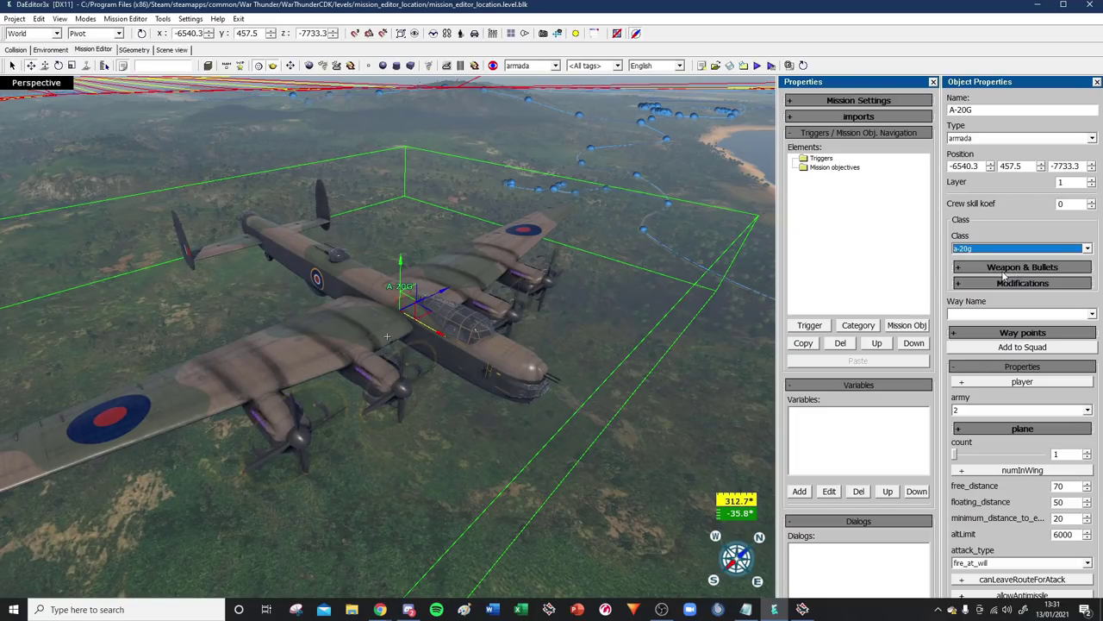
Step: Check the aircraft's way name, squad and army options, choosing army 2
left_click(979, 316)
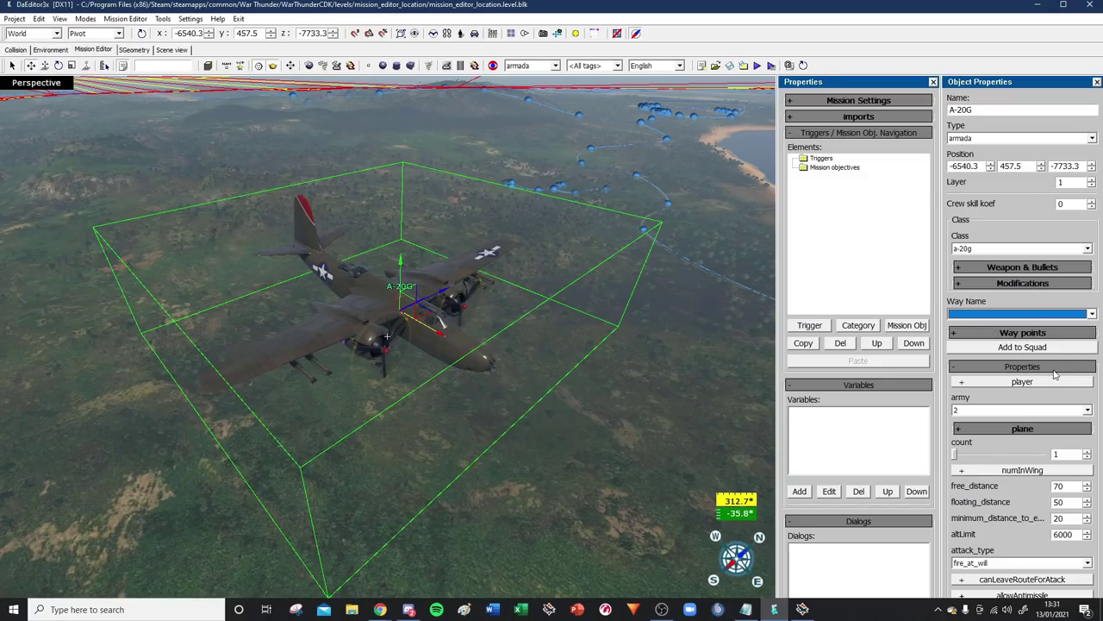
left_click(1031, 347)
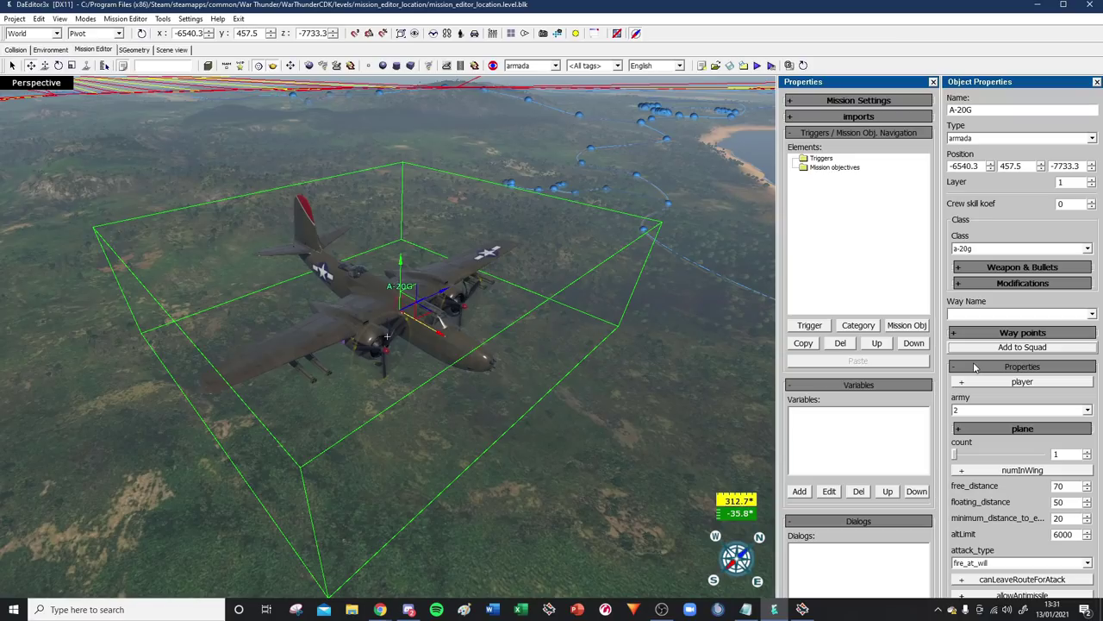
left_click(978, 412)
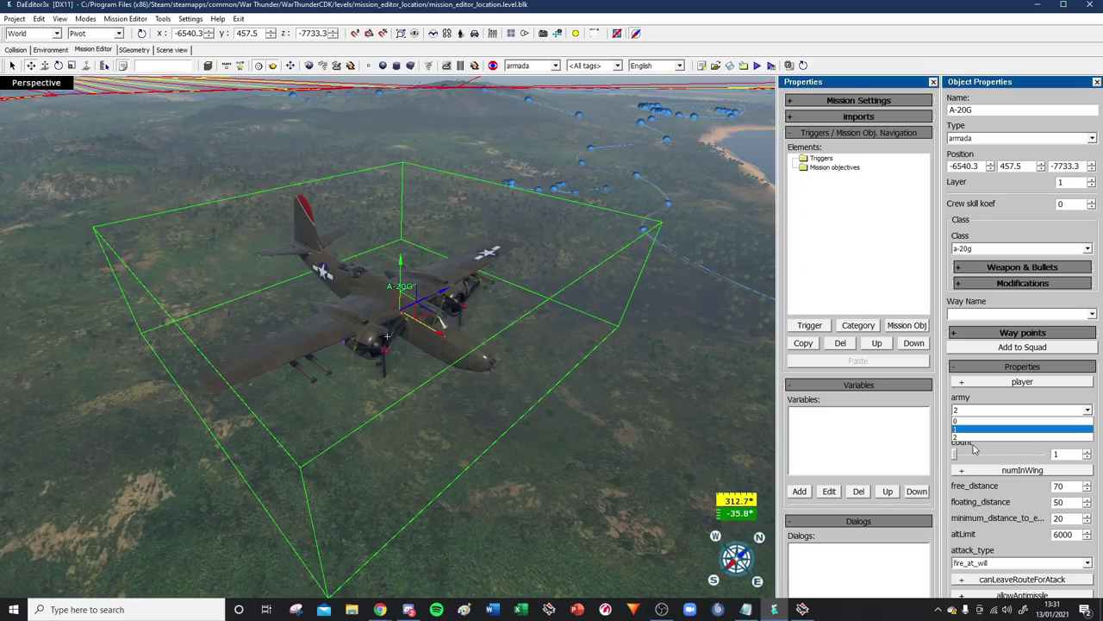
left_click(979, 439)
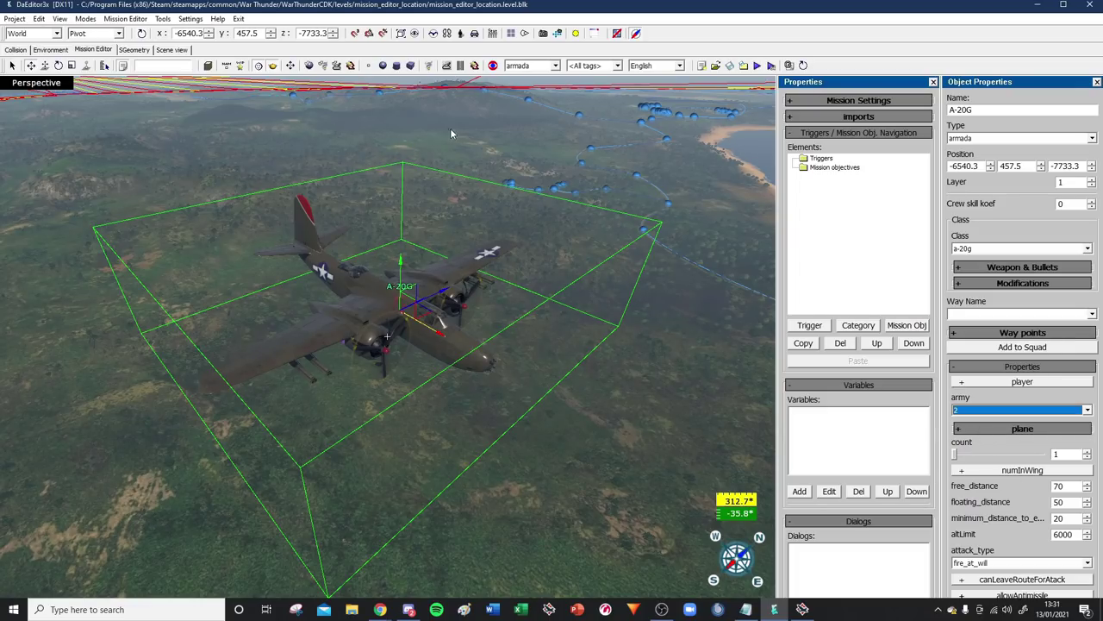
Step: Shift the aircraft horizontally to about x -6540.5, z -7732.1 and set its army to 1
left_click(430, 318)
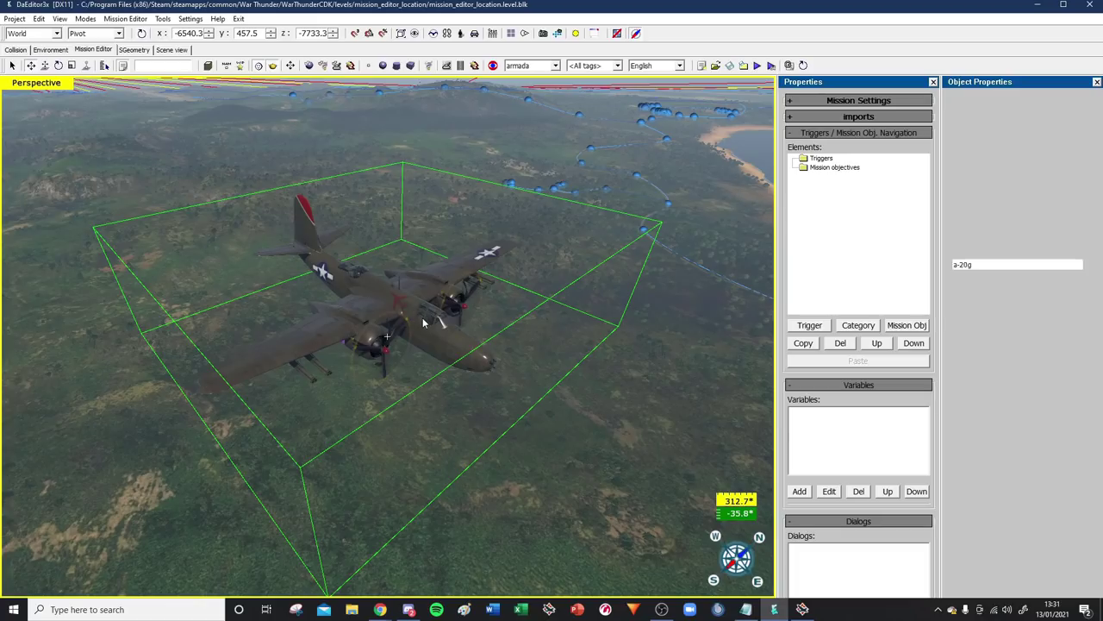
mouse_move(429, 317)
left_mouse_down()
mouse_move(476, 333)
mouse_move(407, 296)
mouse_move(443, 307)
left_mouse_up()
left_click(970, 410)
left_click(965, 431)
key("Up")
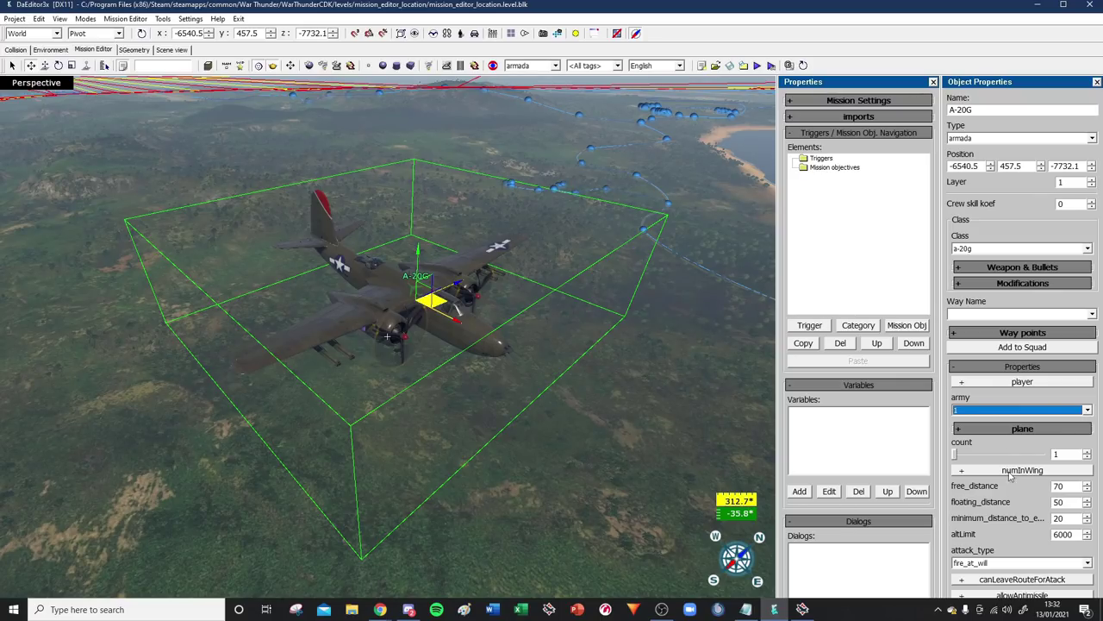
Step: Look through the aircraft's available attack_type options, keeping fire_at_will
scroll(975, 485, "down", 2)
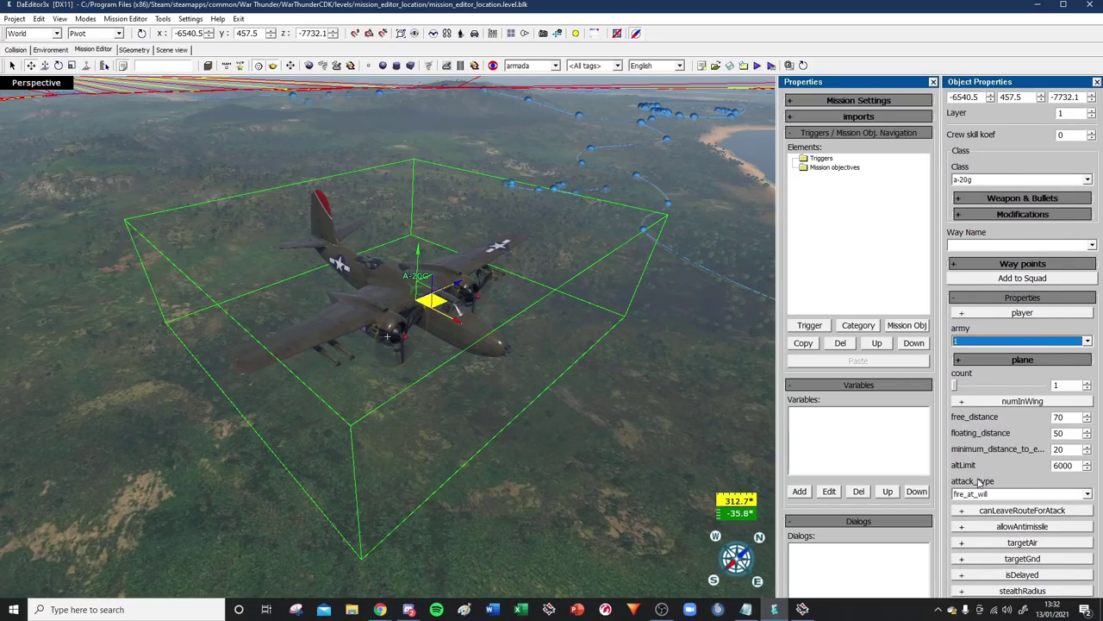
scroll(957, 451, "down", 2)
scroll(957, 451, "down", 2)
left_click(985, 321)
scroll(1009, 368, "down", 2)
scroll(1003, 371, "up", 2)
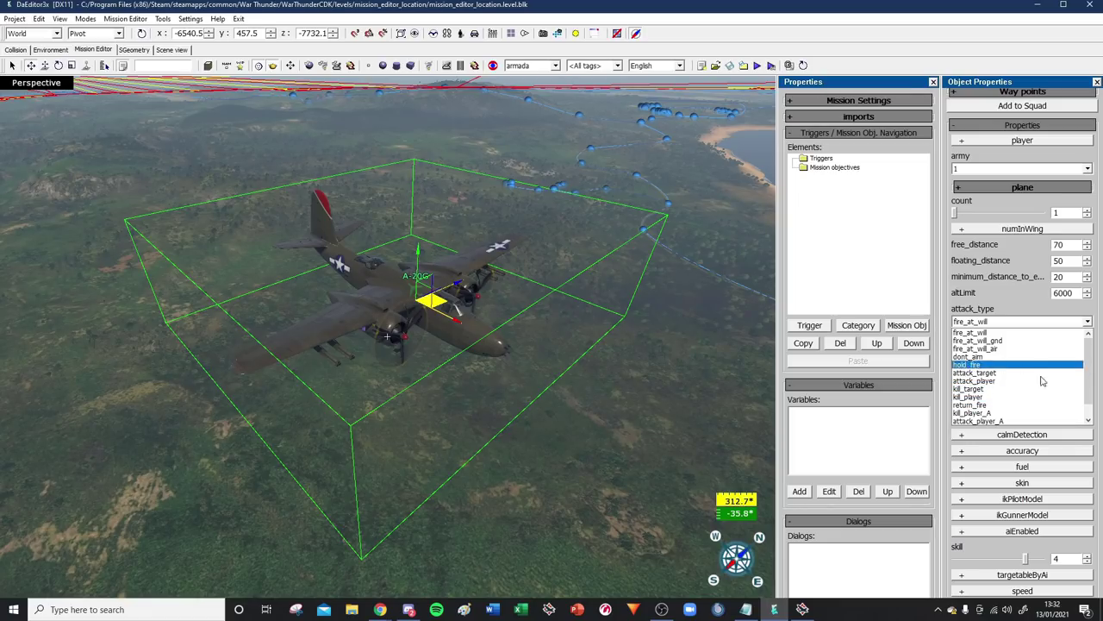
scroll(1017, 405, "down", 1)
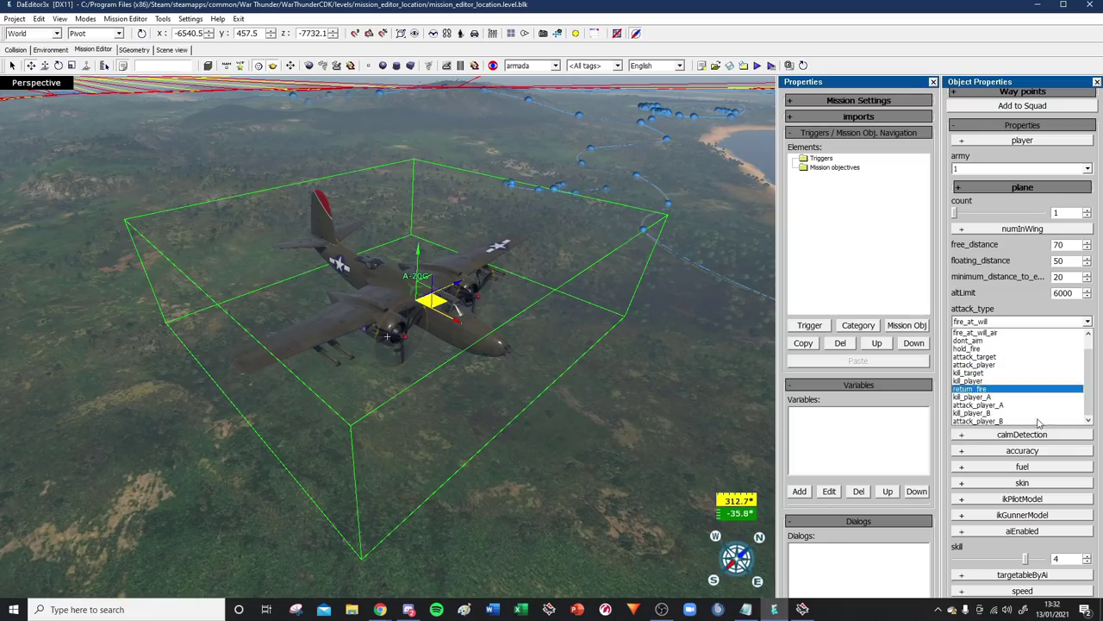
left_click(1015, 323)
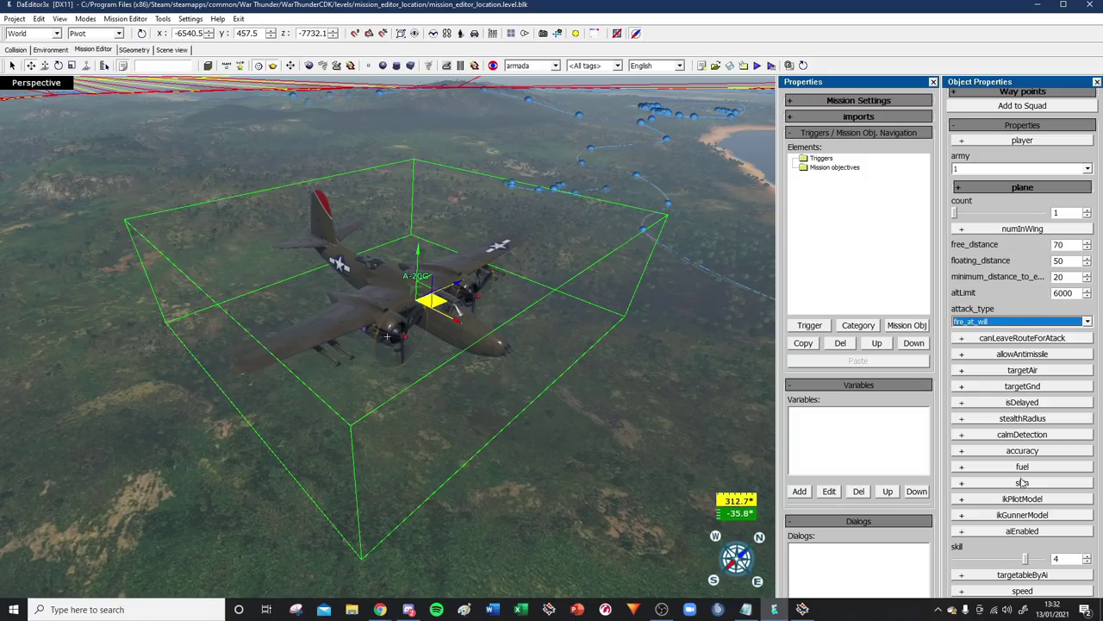
Step: Add the stealthRadius and accuracy properties to the aircraft one at a time, removing each again
scroll(1017, 532, "down", 1)
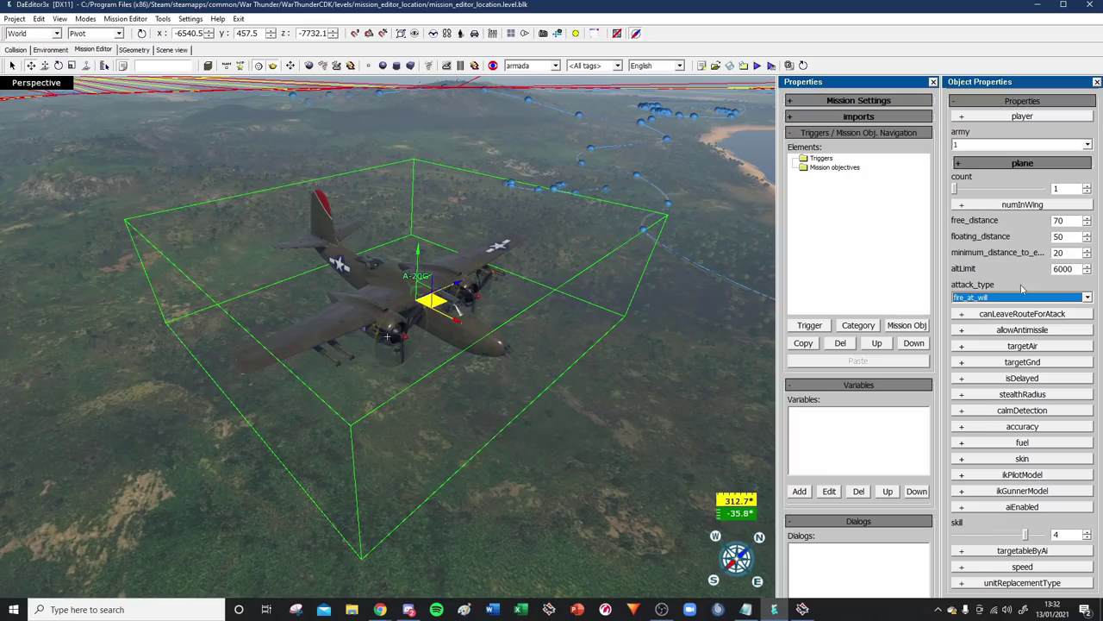
left_click(1013, 396)
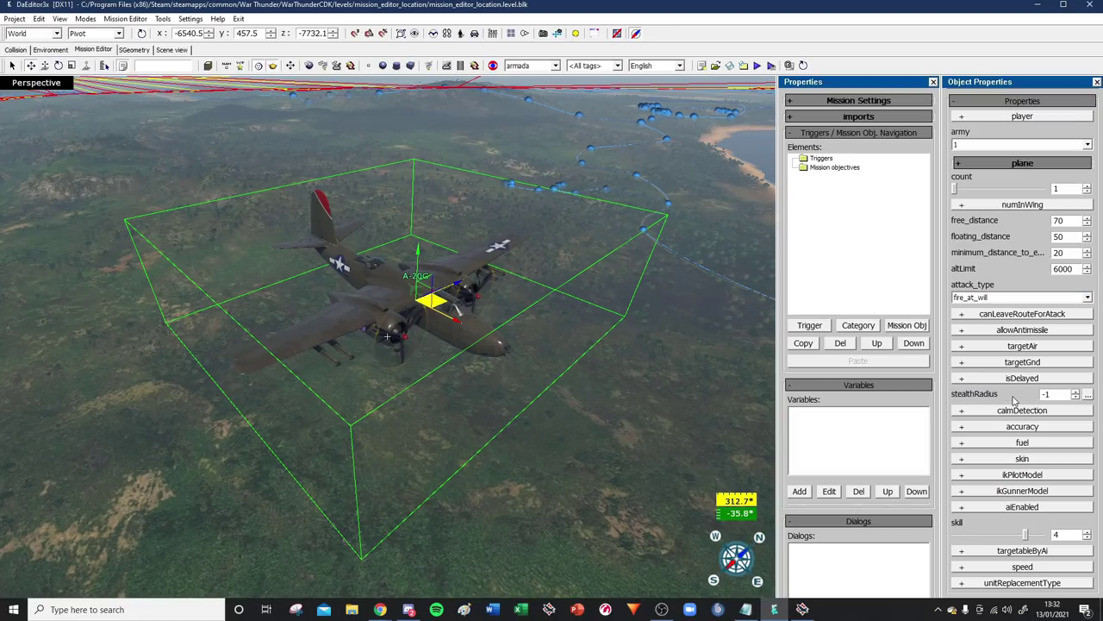
left_click(1091, 394)
left_click(1060, 420)
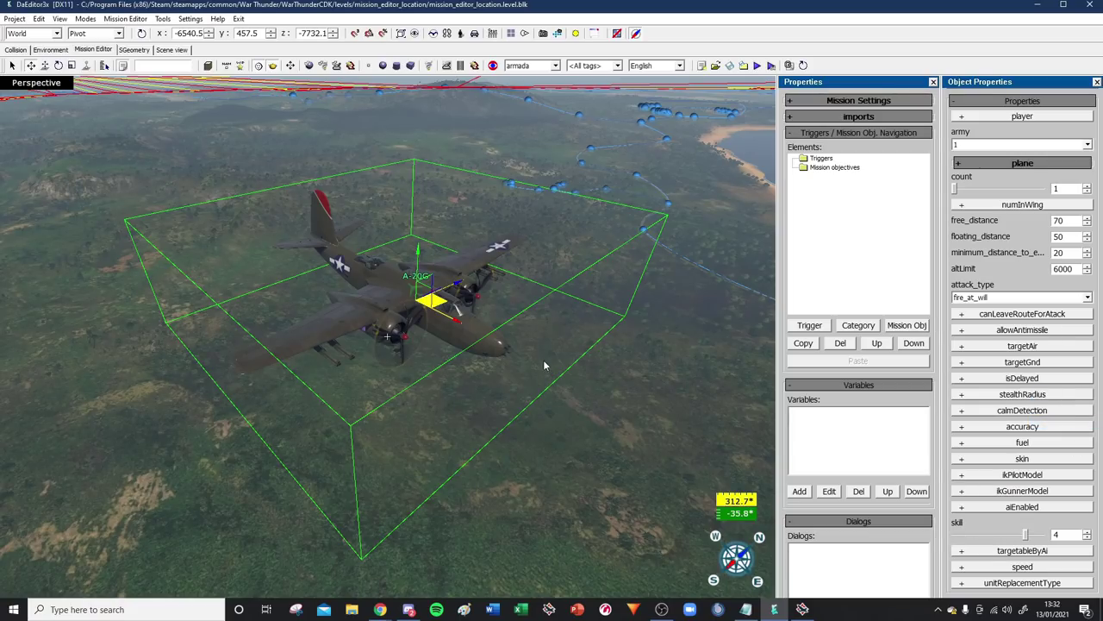
left_click(1034, 427)
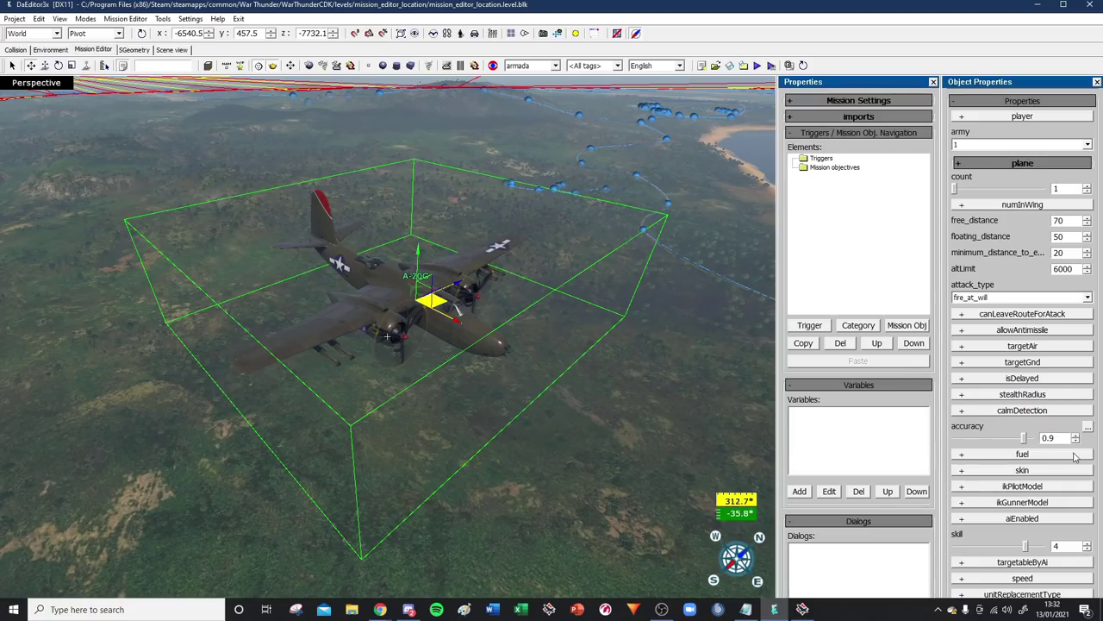
left_click(1088, 427)
left_click(1076, 454)
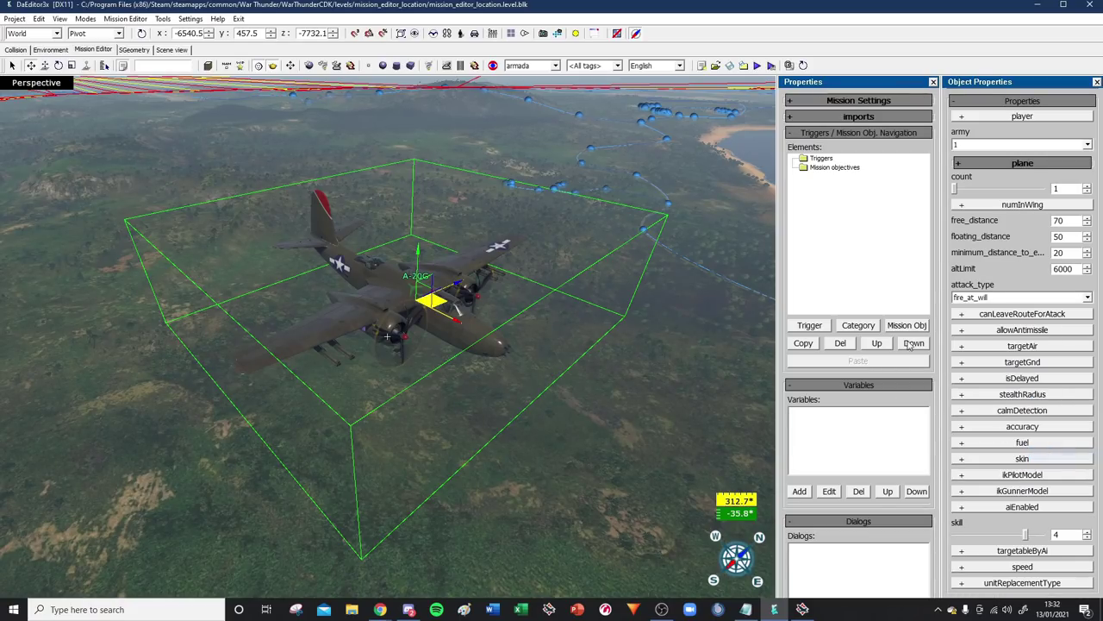
Step: Try the fuel property at 0 and the empty skin property on the aircraft, removing each again
left_click(1017, 442)
left_click_drag(1031, 455, 892, 458)
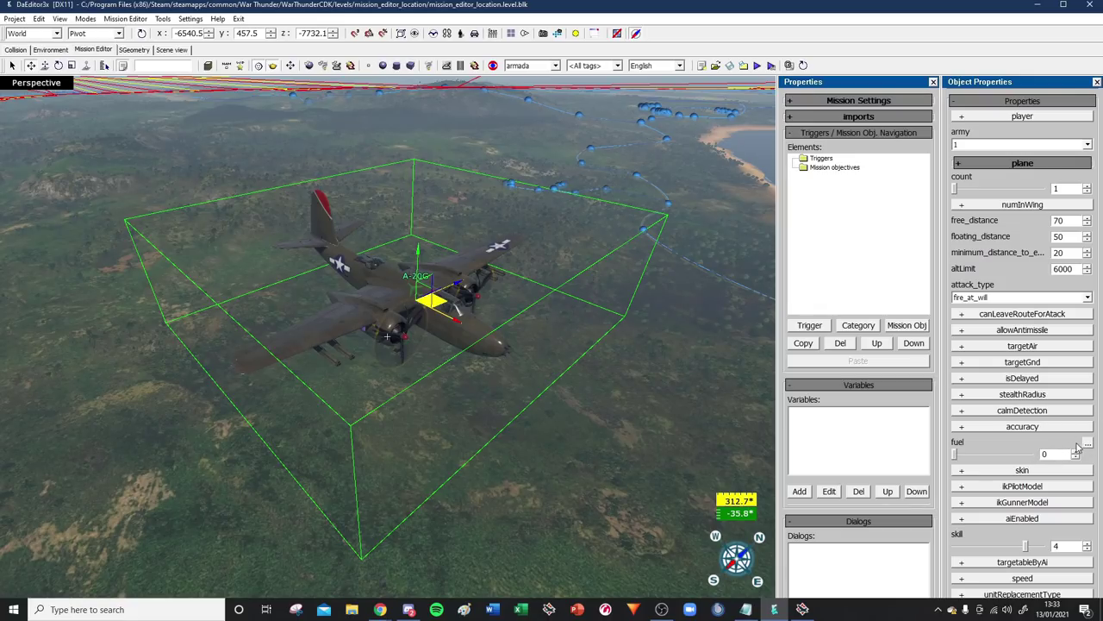
left_click(1087, 443)
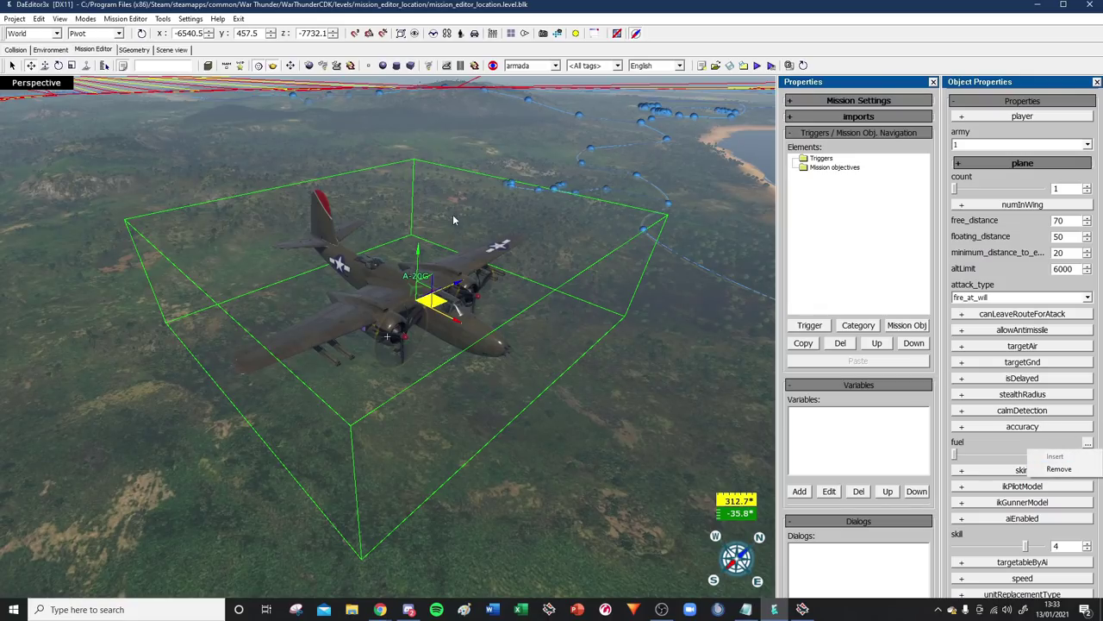
left_click(1050, 469)
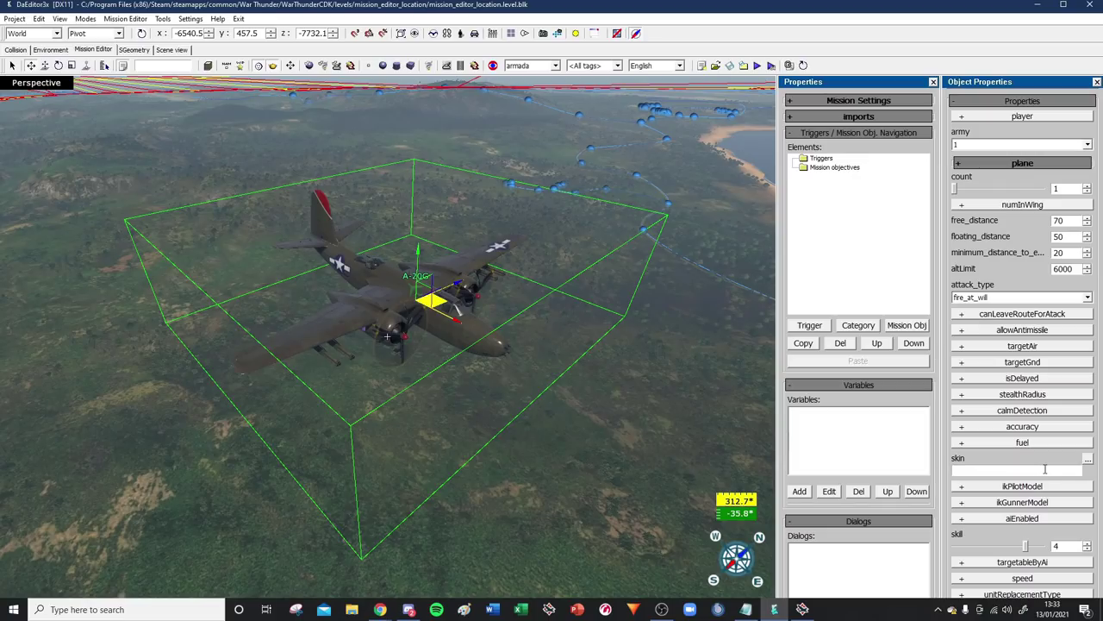
left_click(1060, 485)
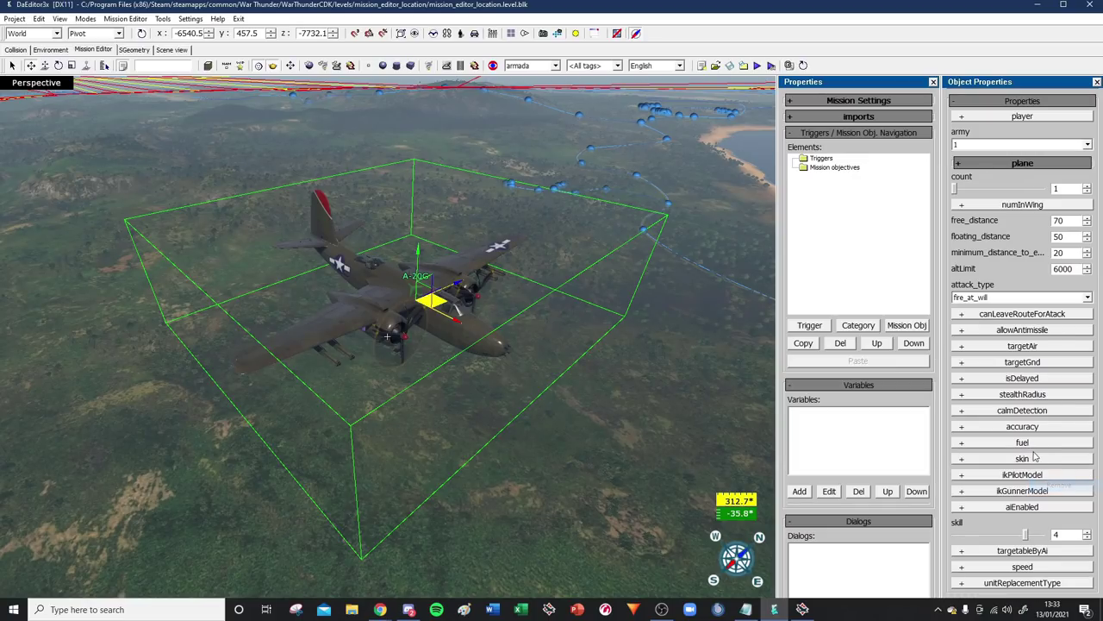
Step: Add the aiEnabled property to the aircraft and remove it again, keeping the skill at 4
left_click(1030, 508)
left_click(1090, 510)
left_click(956, 507)
left_click(1084, 510)
left_click(1060, 533)
mouse_move(1026, 534)
left_mouse_down()
mouse_move(991, 534)
mouse_move(1045, 535)
mouse_move(1027, 534)
left_mouse_up()
Step: Add the targetableByAi and speed properties to the aircraft
left_click(1010, 550)
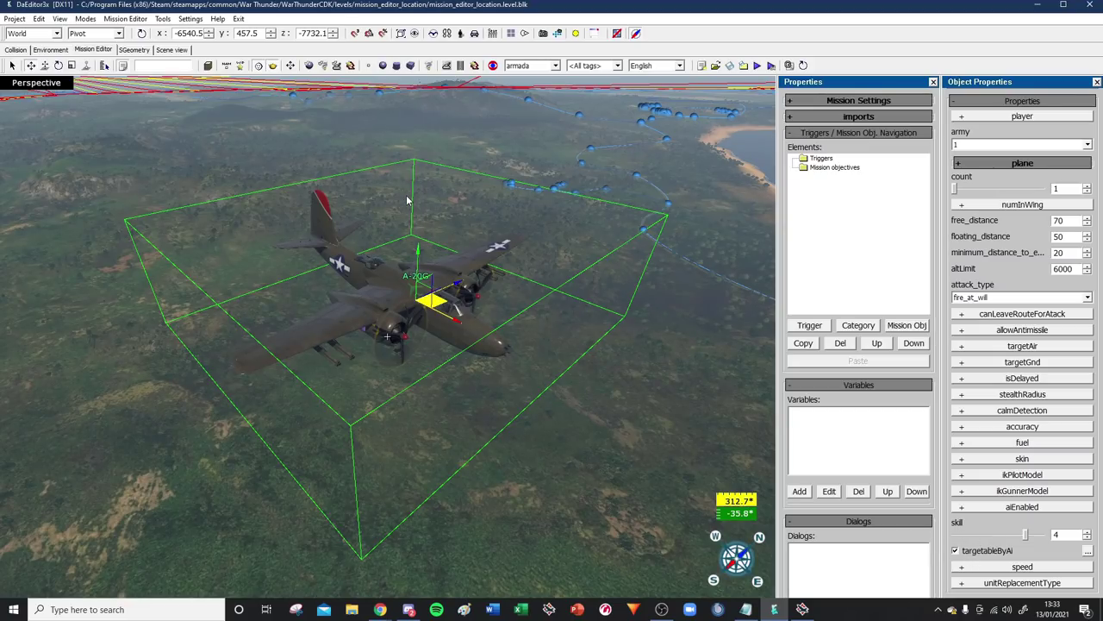
left_click(1024, 569)
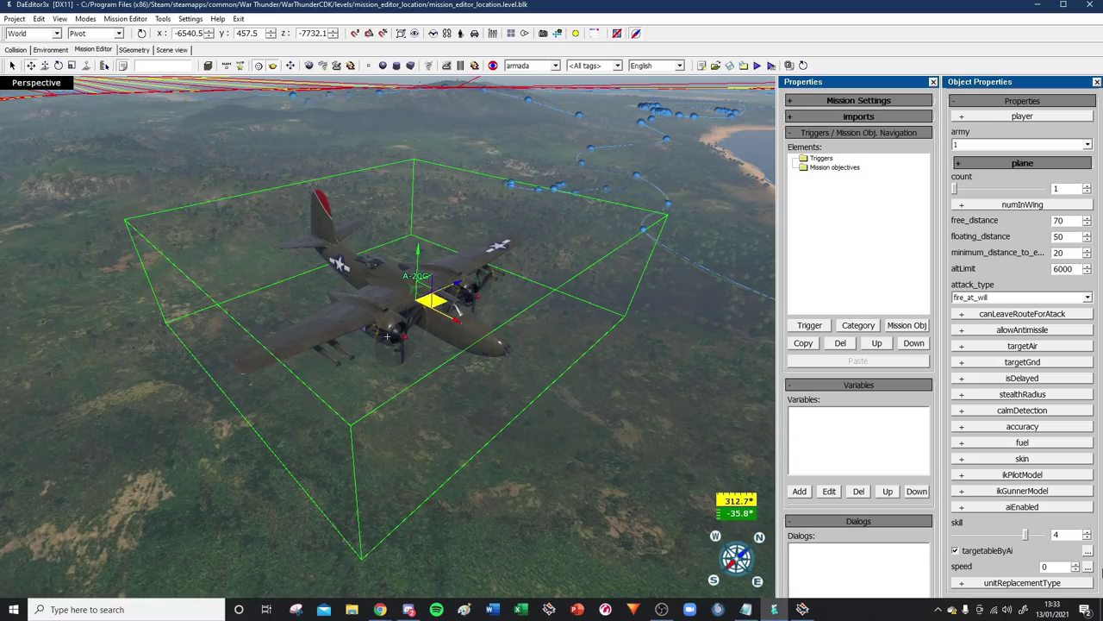
Step: Remove the speed and targetableByAi properties from the A-20G aircraft and deselect it
left_click(1088, 566)
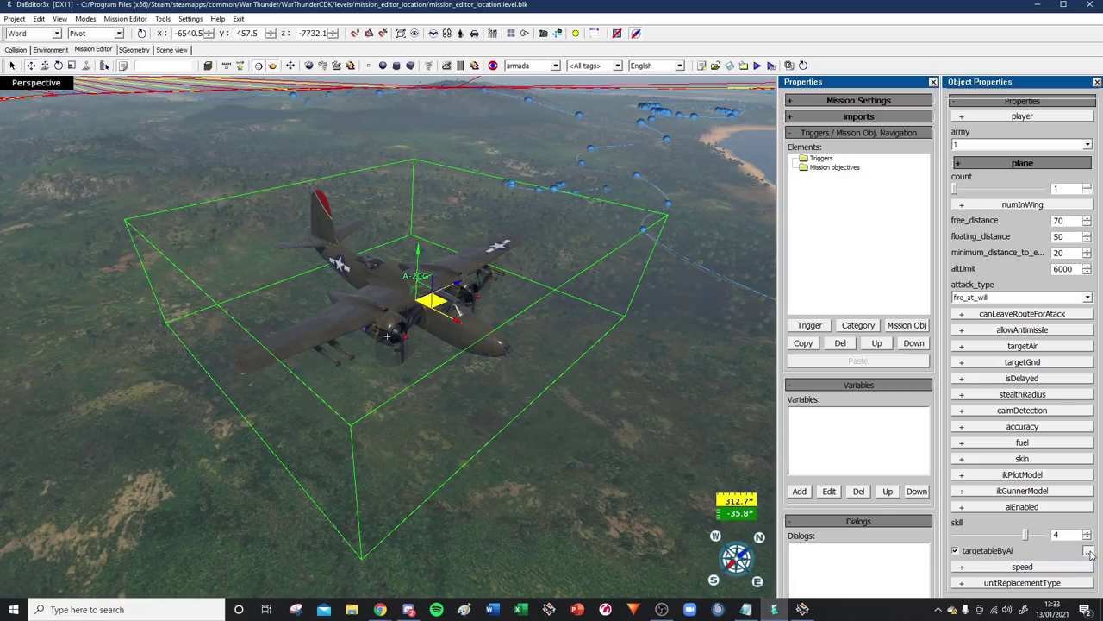
left_click(1079, 564)
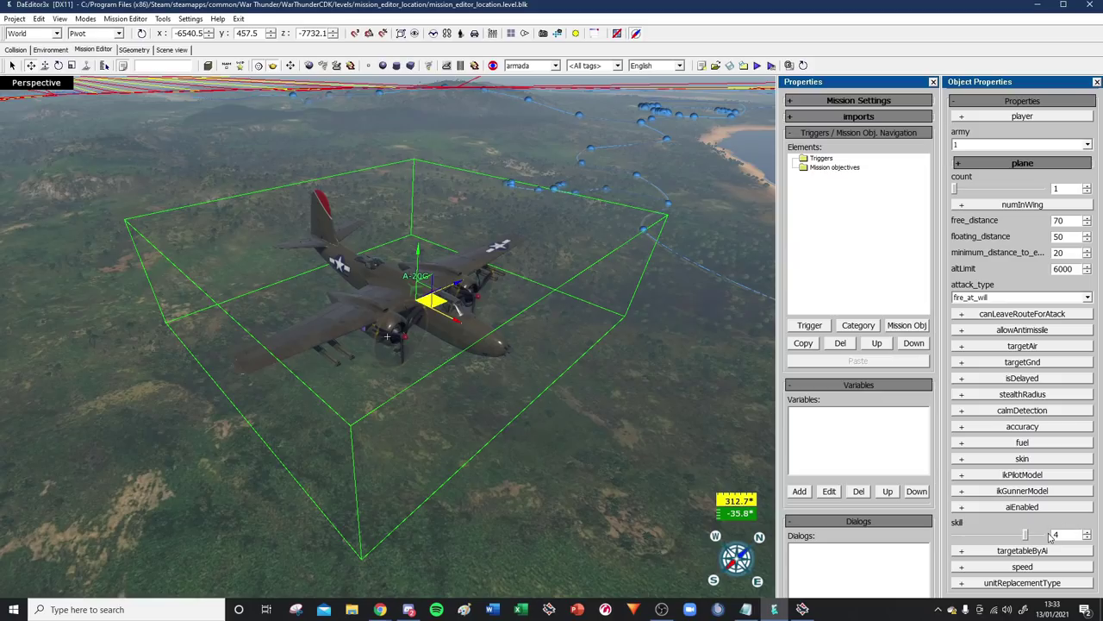
scroll(1028, 494, "up", 3)
scroll(1029, 494, "up", 7)
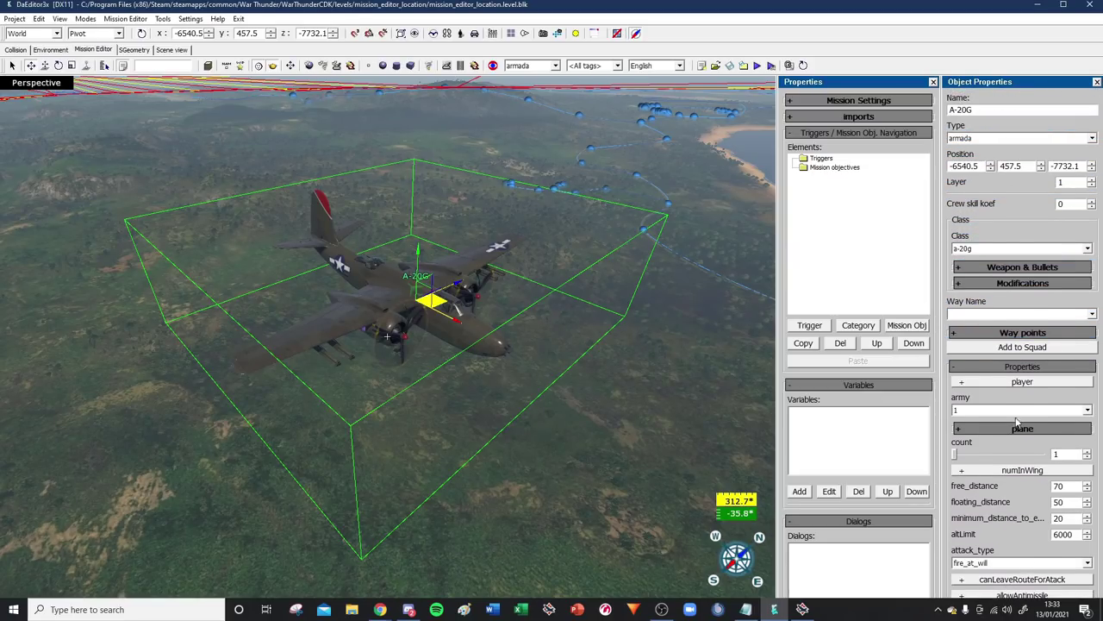
left_click(455, 148)
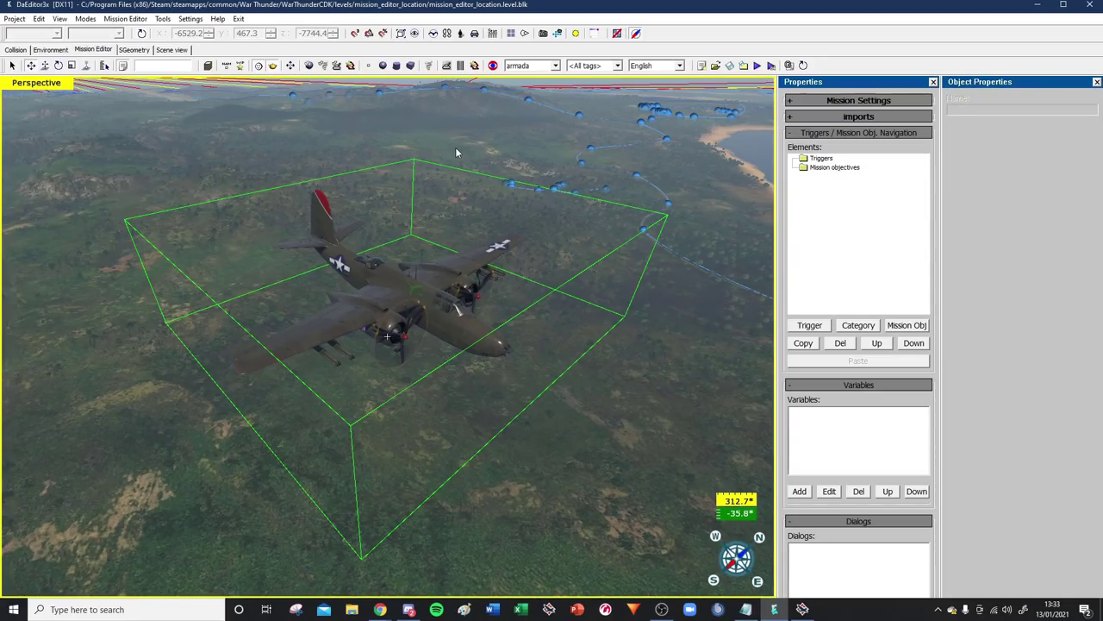
Step: Place a second armada unit in the air beyond the A-20G and name it 109
scroll(455, 148, "down", 10)
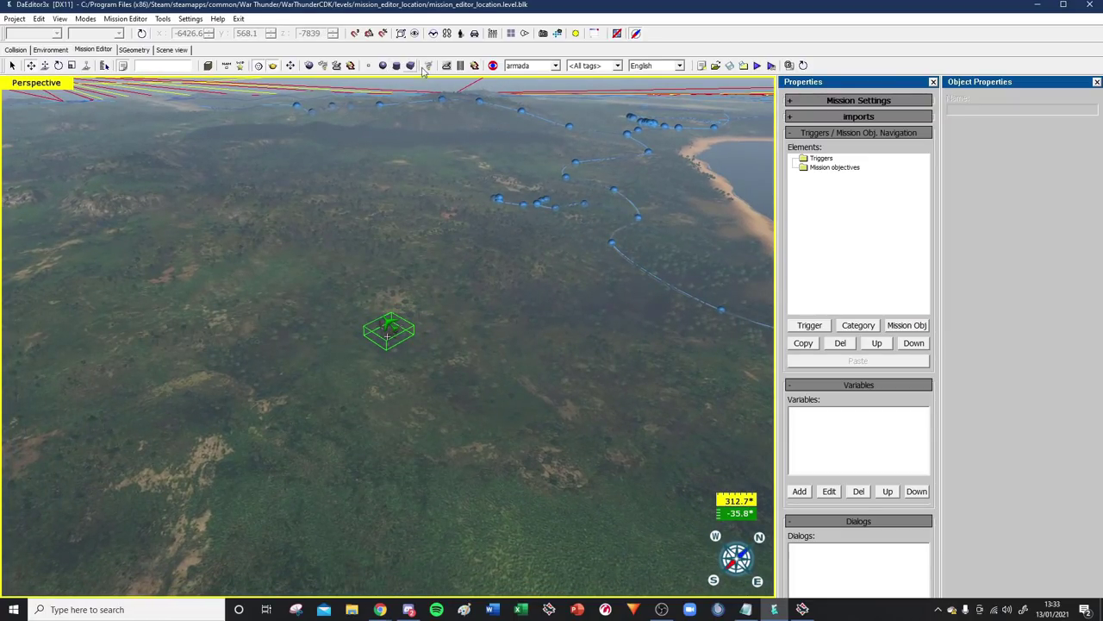
left_click(446, 66)
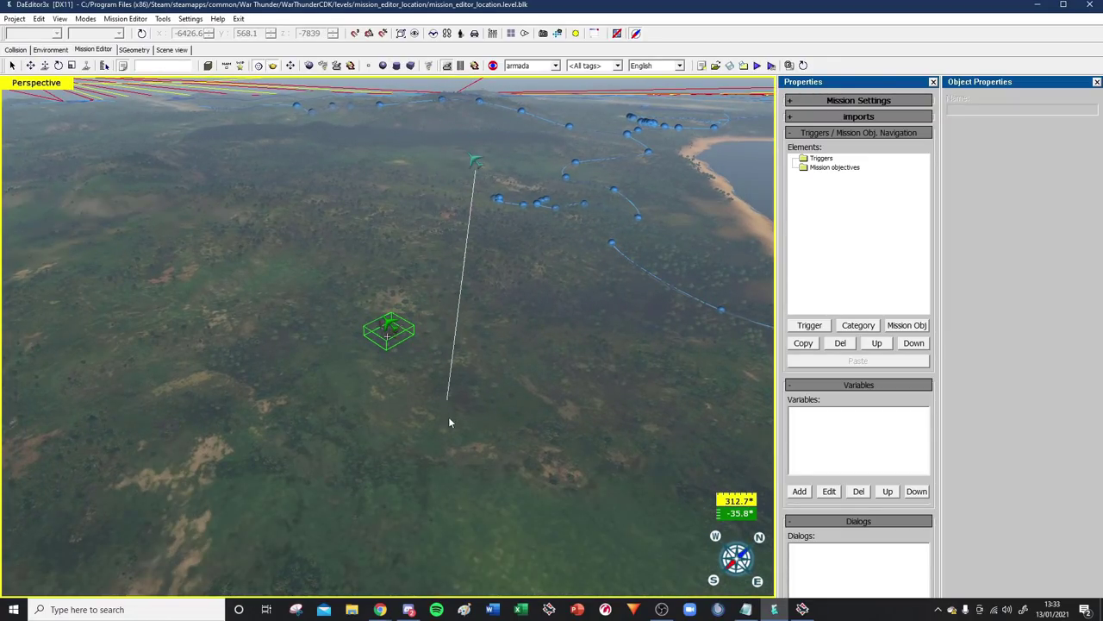
left_click(438, 502)
left_click(31, 67)
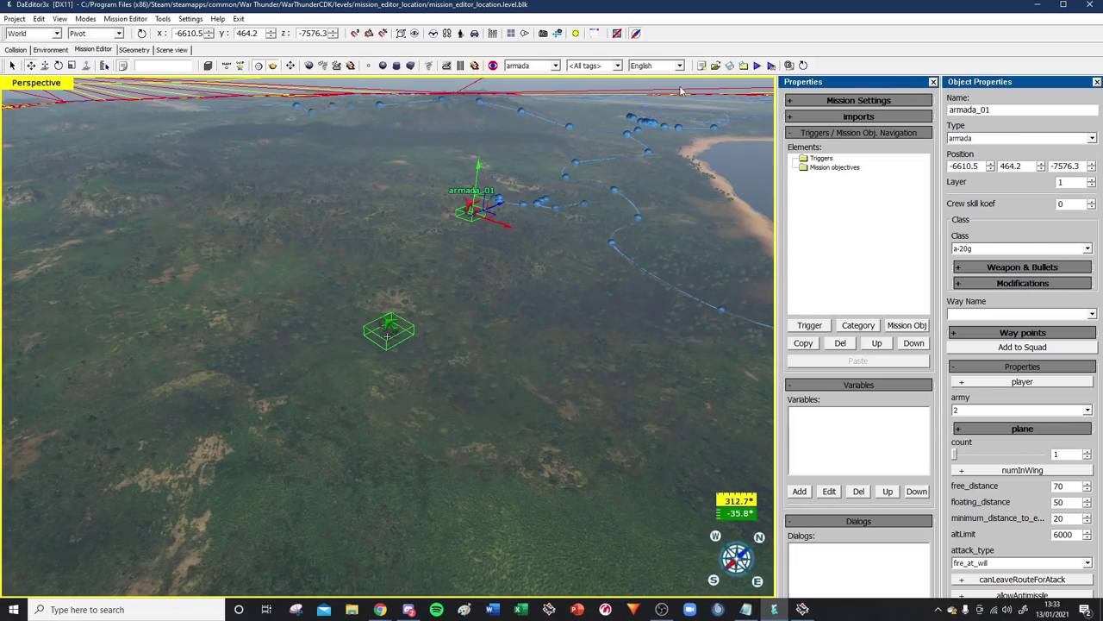
double_click(1021, 110)
type("109")
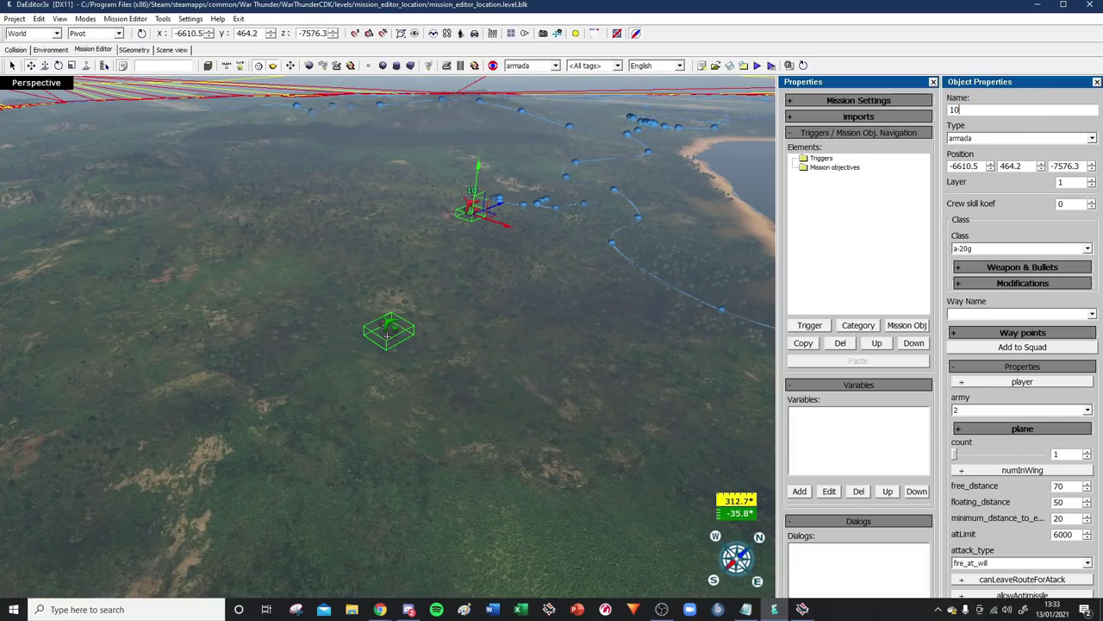
Step: Change the class of the 109 unit to bf-109e-1
left_click(1000, 249)
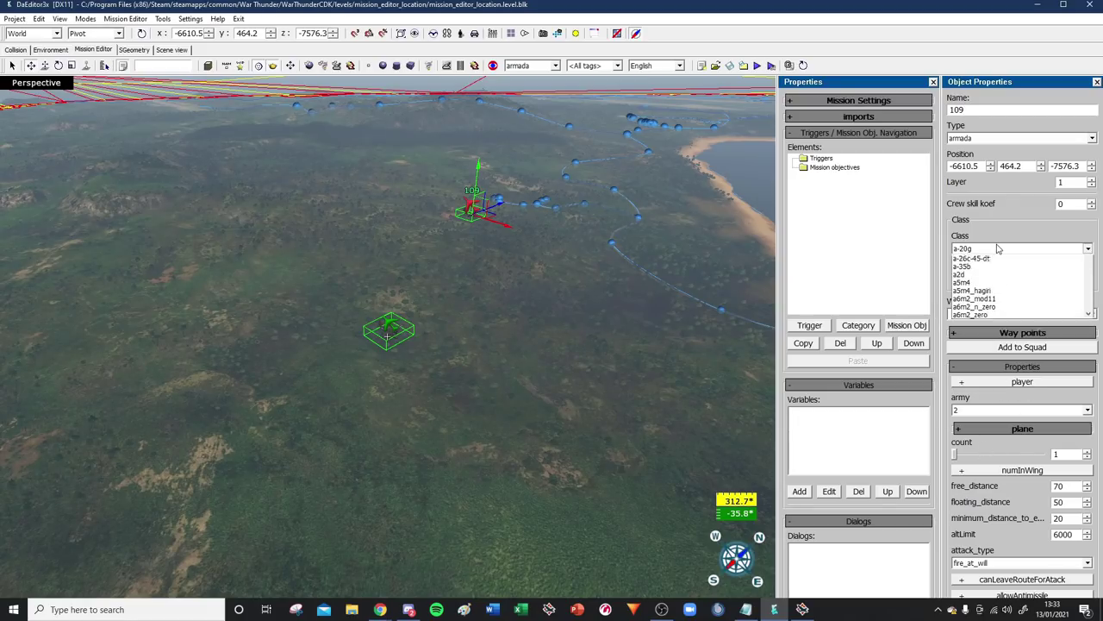
scroll(1005, 289, "down", 5)
scroll(1056, 298, "down", 4)
scroll(1043, 302, "down", 3)
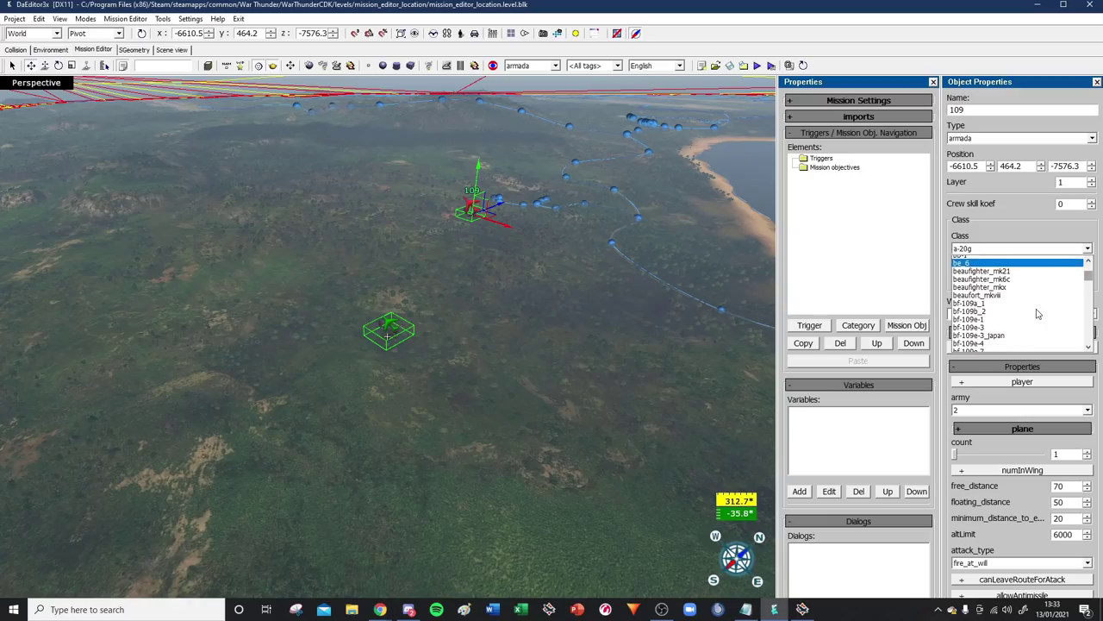
left_click(1030, 315)
Step: Move the 109 horizontally next to the A-20G and view both aircraft up close
left_click(32, 66)
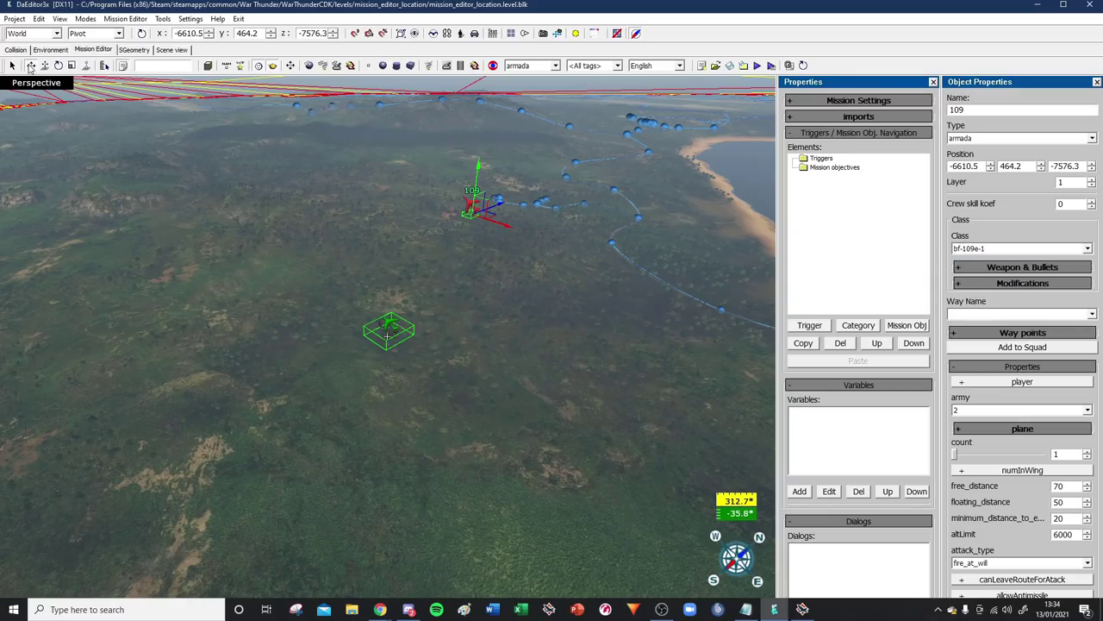
left_click_drag(487, 220, 351, 330)
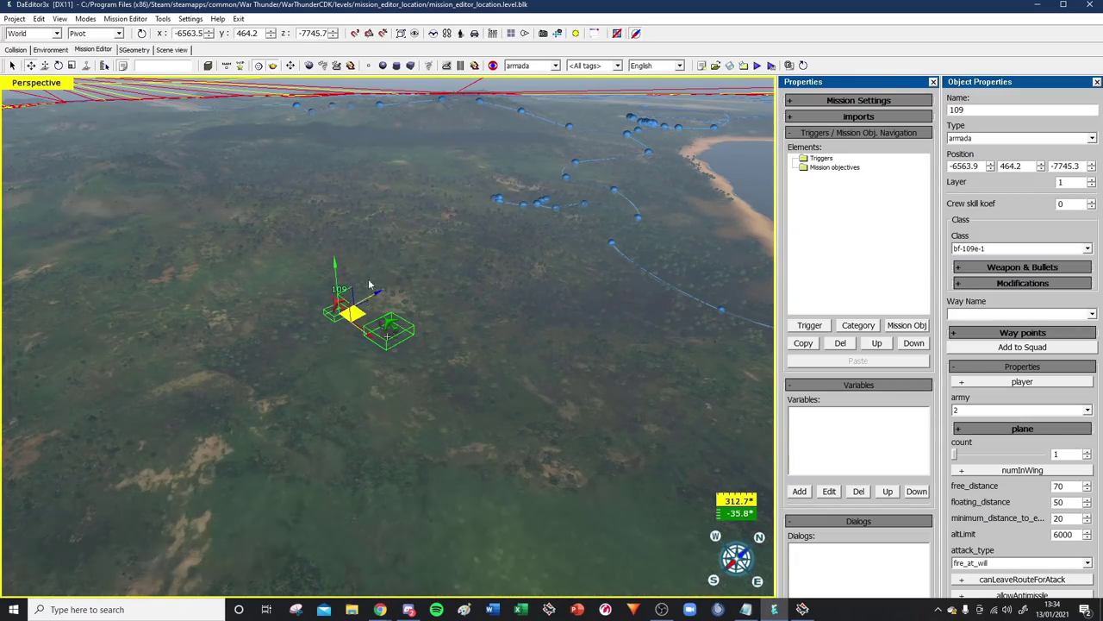
key("space")
key("w")
key("w")
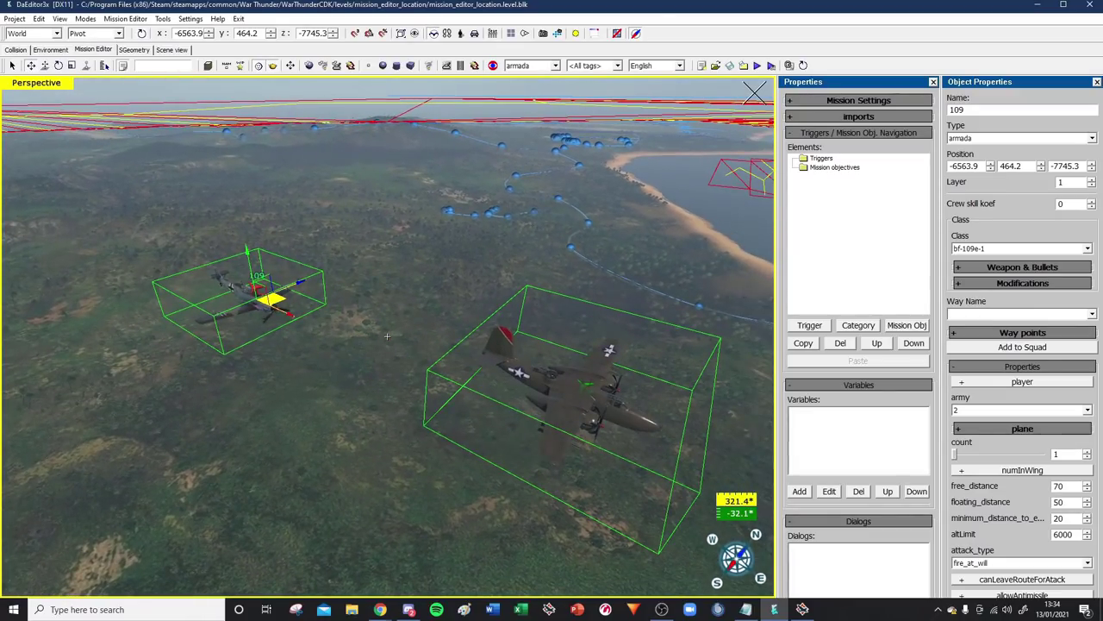
key("space")
Step: Select both aircraft together and delete them, then close the mission properties
left_click(148, 206)
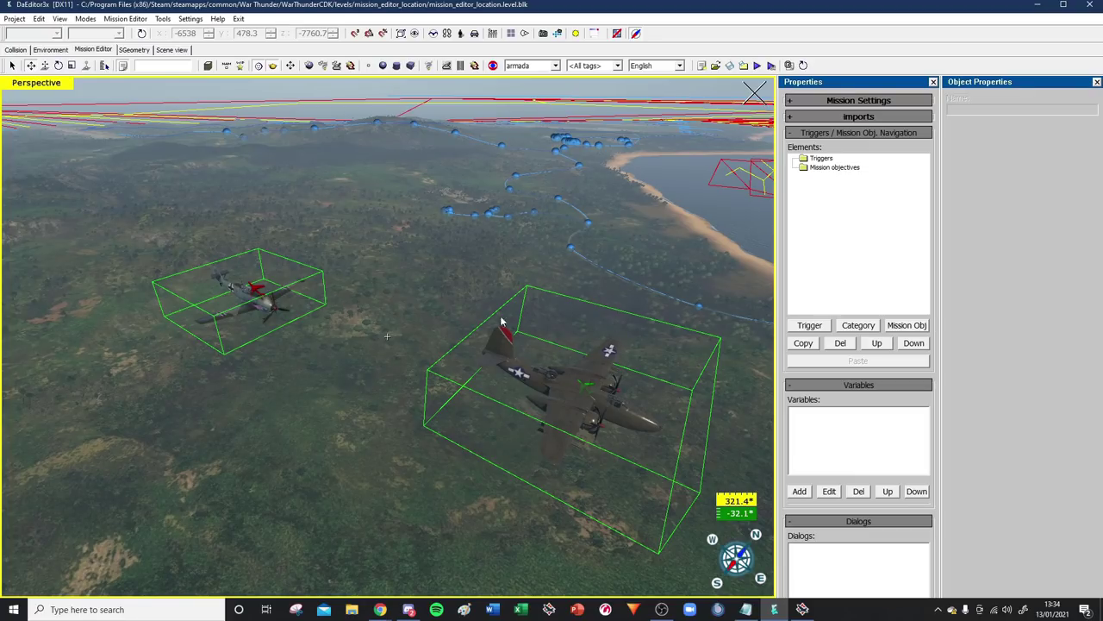
left_click_drag(156, 205, 676, 548)
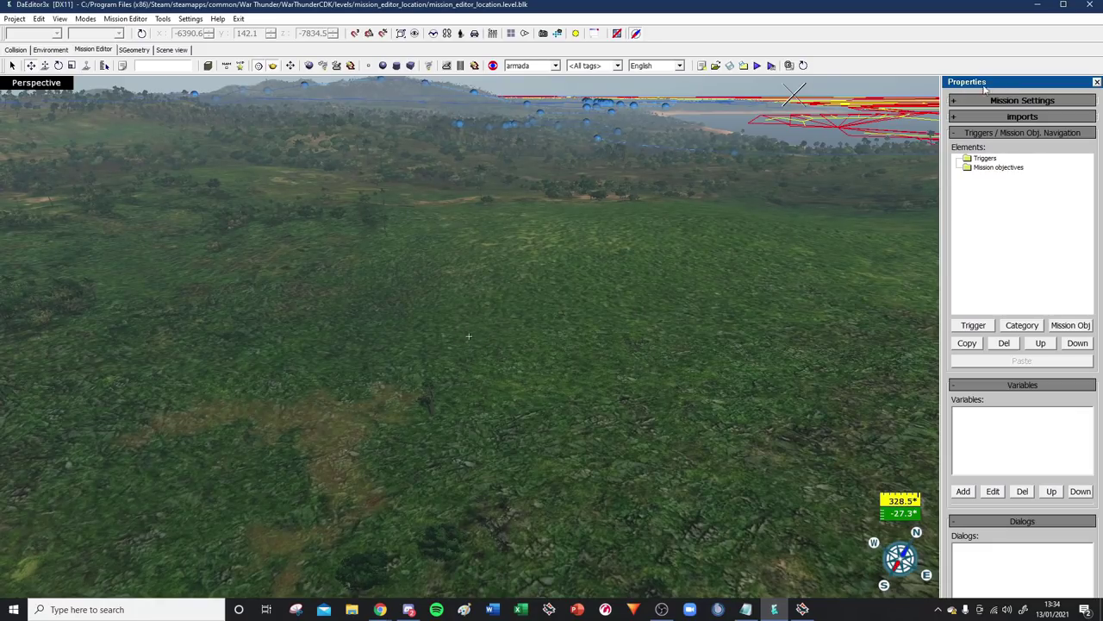
left_click(1097, 83)
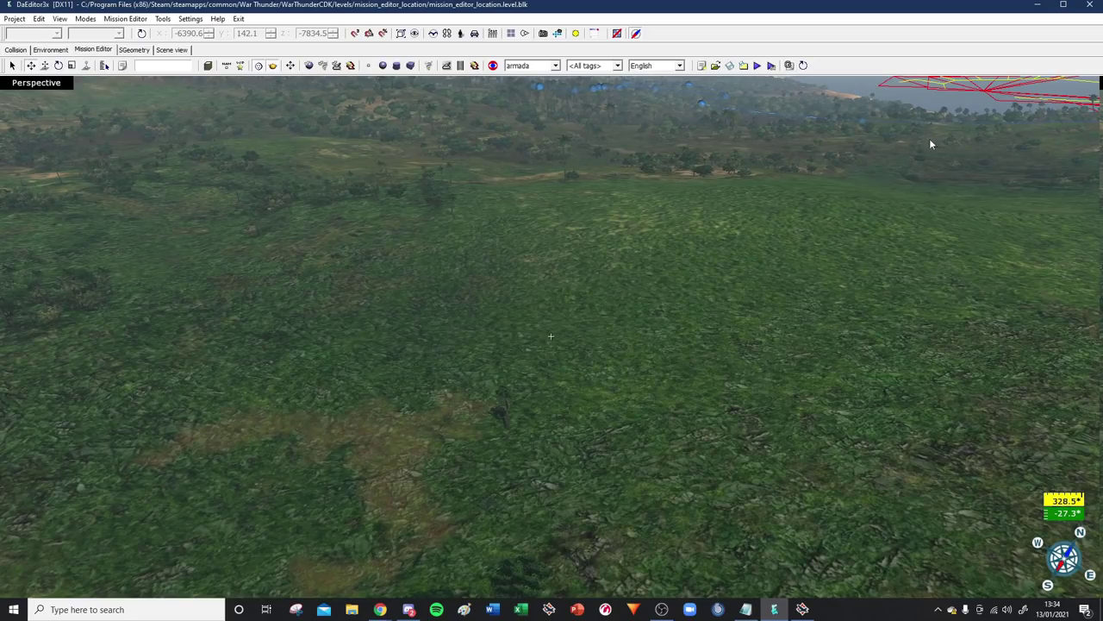
Step: Show the trigger and mission objective info and add the atmosphere parameters to the mission settings
left_click(788, 67)
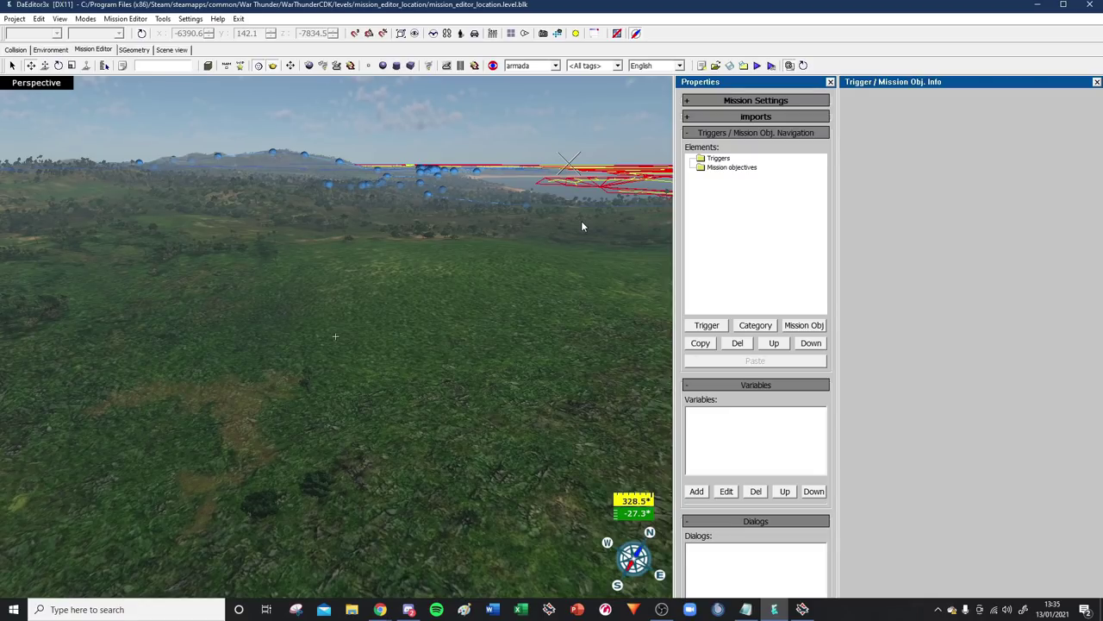
left_click_drag(121, 216, 614, 472)
left_click_drag(170, 173, 606, 475)
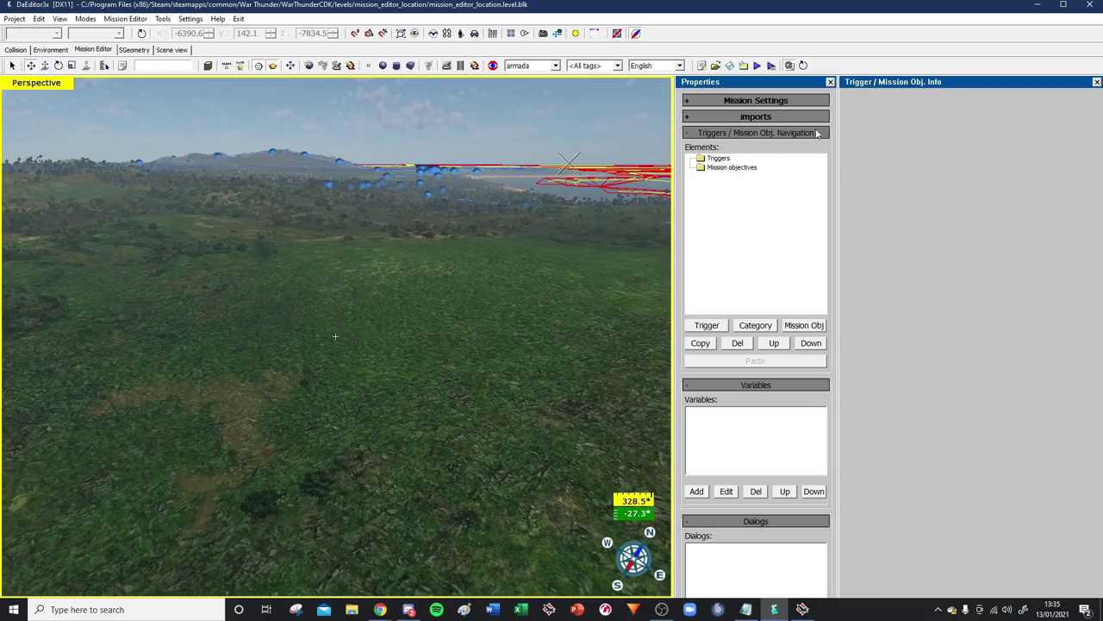
left_click(769, 102)
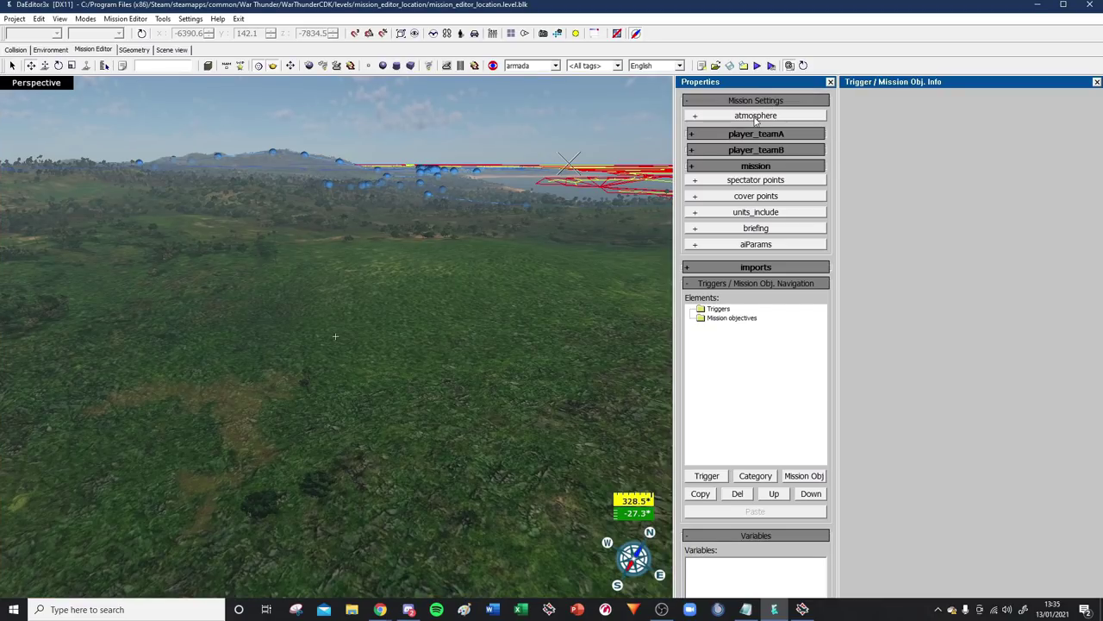
left_click(756, 118)
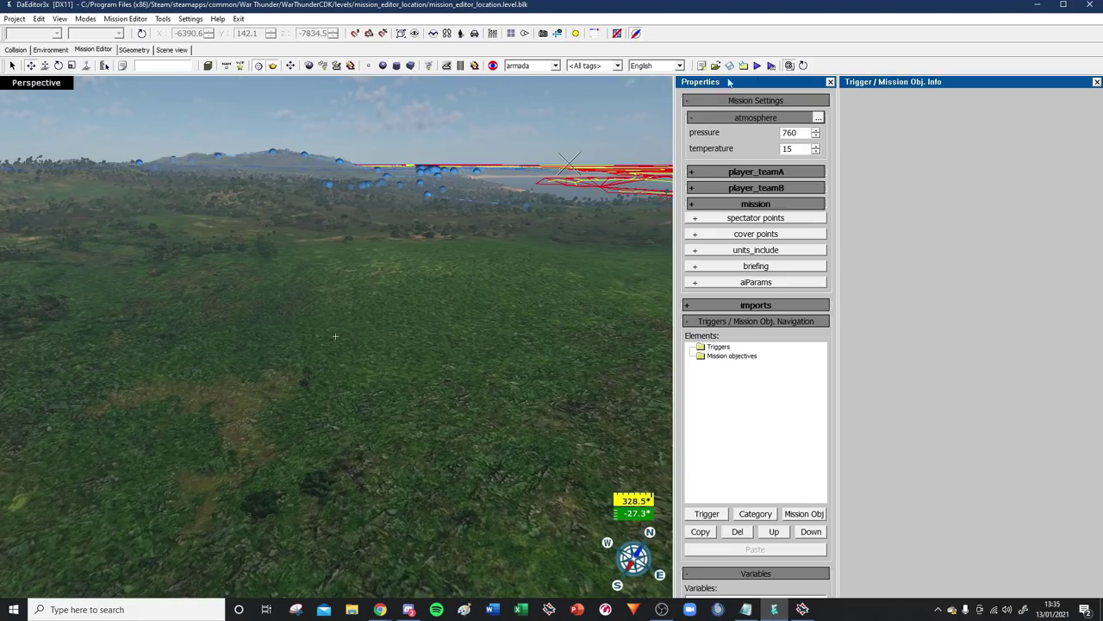
left_click(724, 121)
Step: Examine the wing and army options of player_teamA and player_teamB in the mission settings
left_click(750, 135)
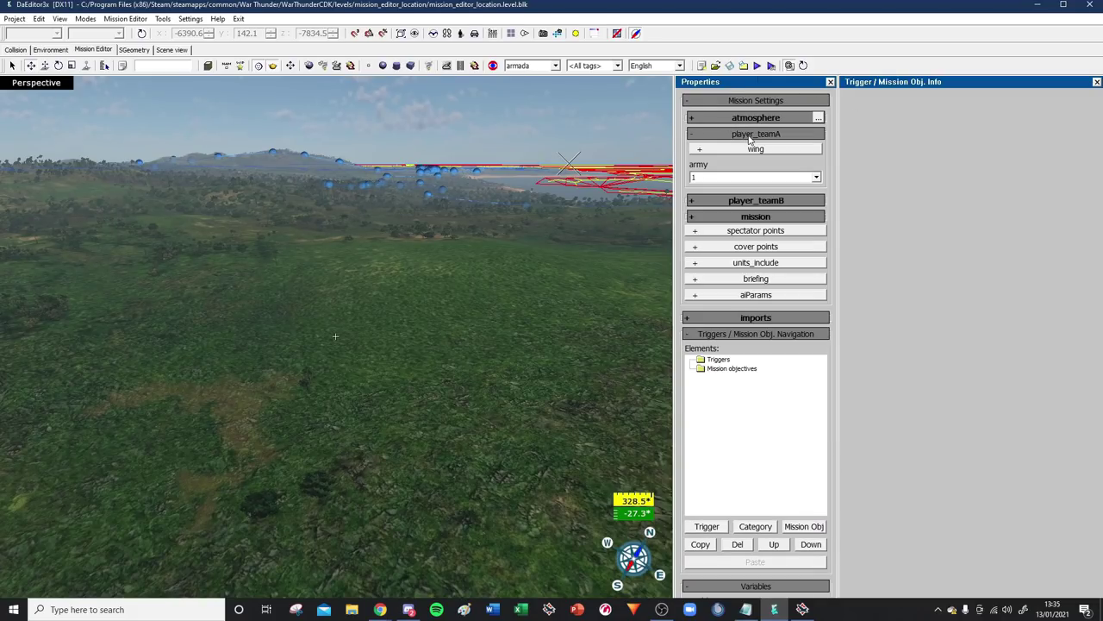
left_click(748, 134)
left_click(753, 150)
left_click(757, 150)
left_click(762, 149)
left_click(766, 148)
left_click(769, 135)
left_click(717, 177)
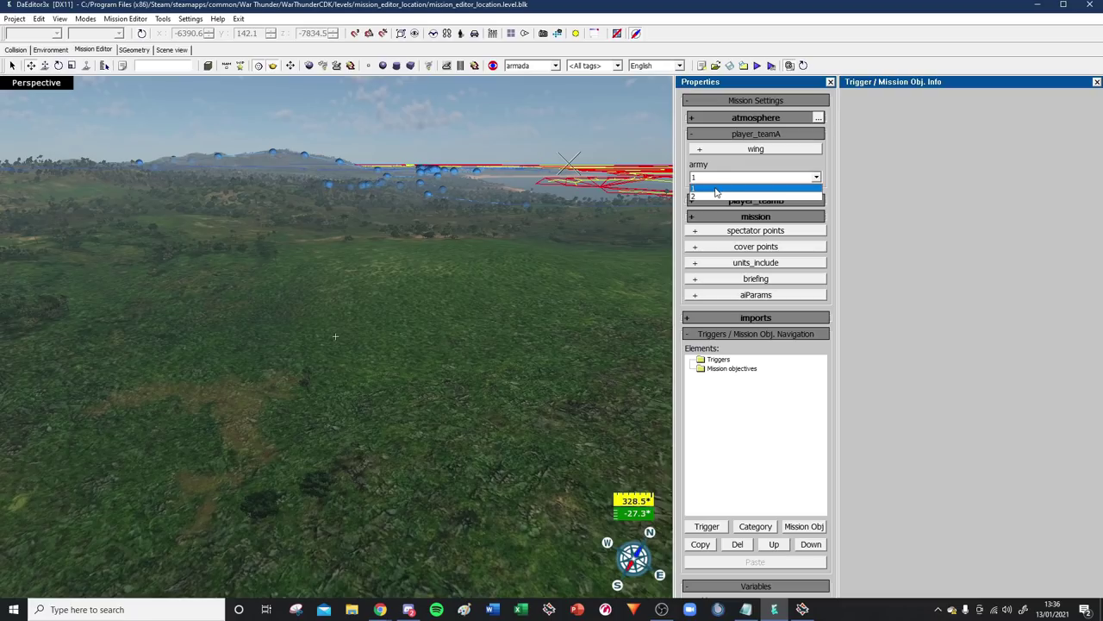
left_click(717, 178)
left_click(730, 200)
left_click(708, 245)
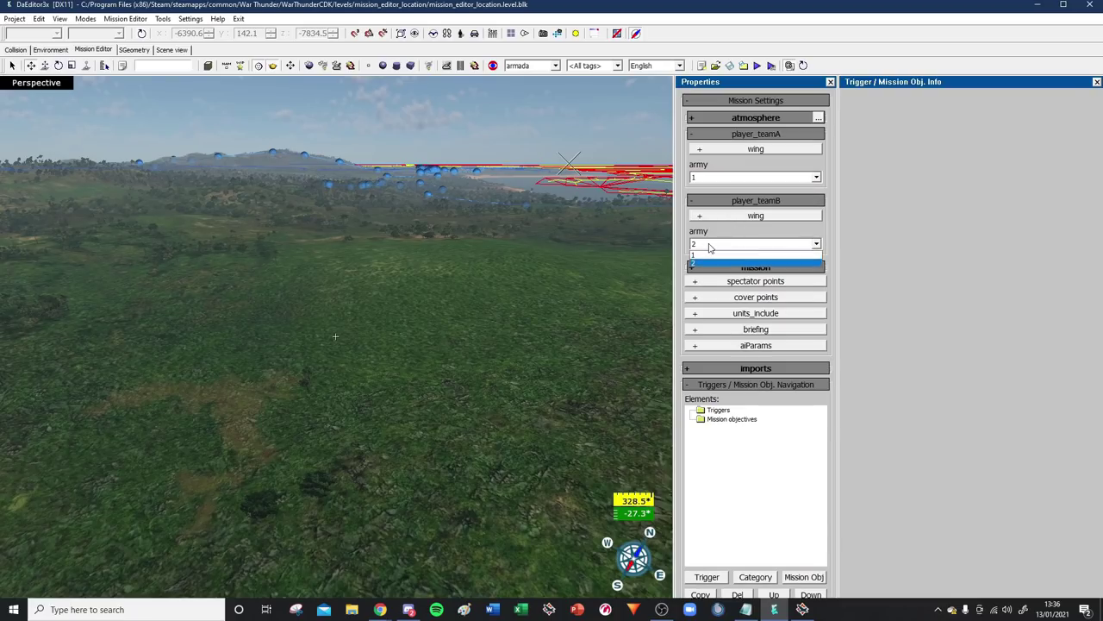
left_click(711, 246)
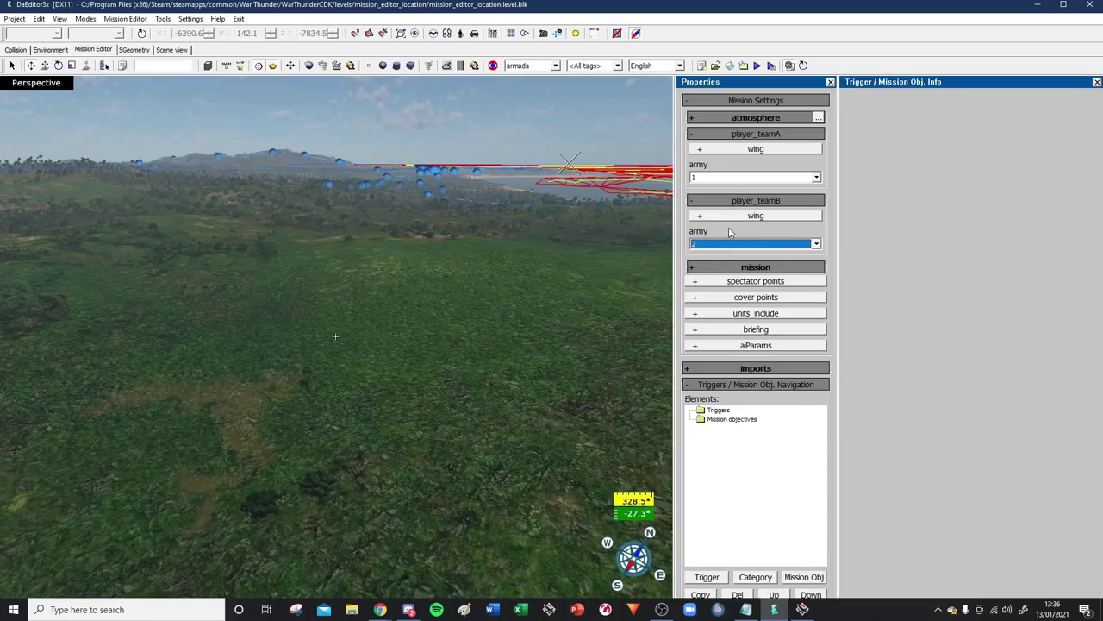
Step: Add thirteen empty wing entries to player_teamA in the mission settings
left_click(740, 149)
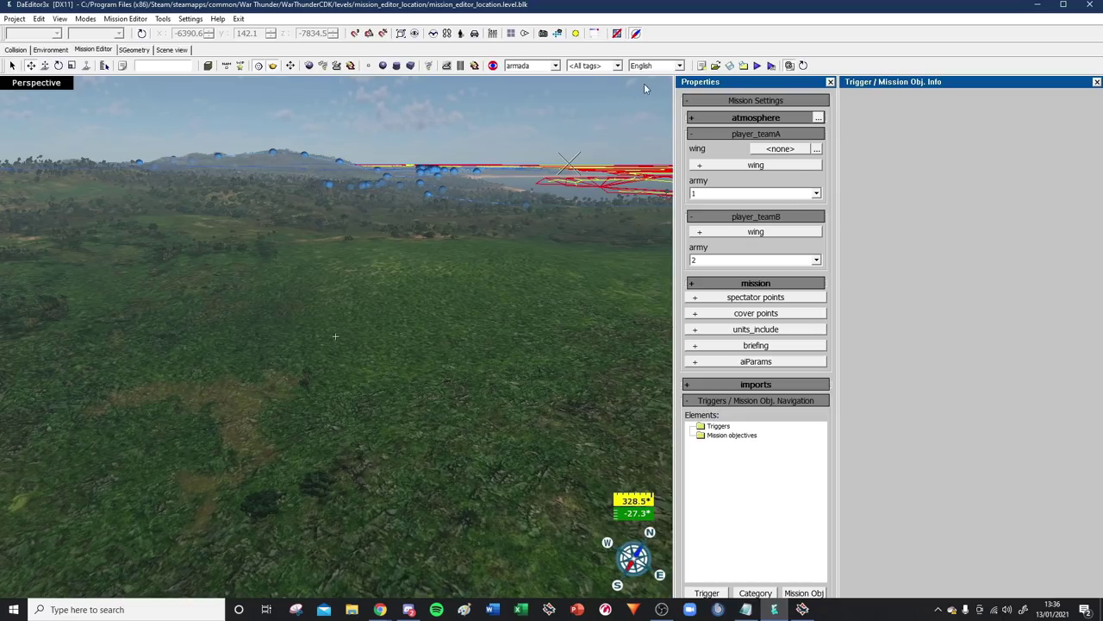
left_click(386, 67)
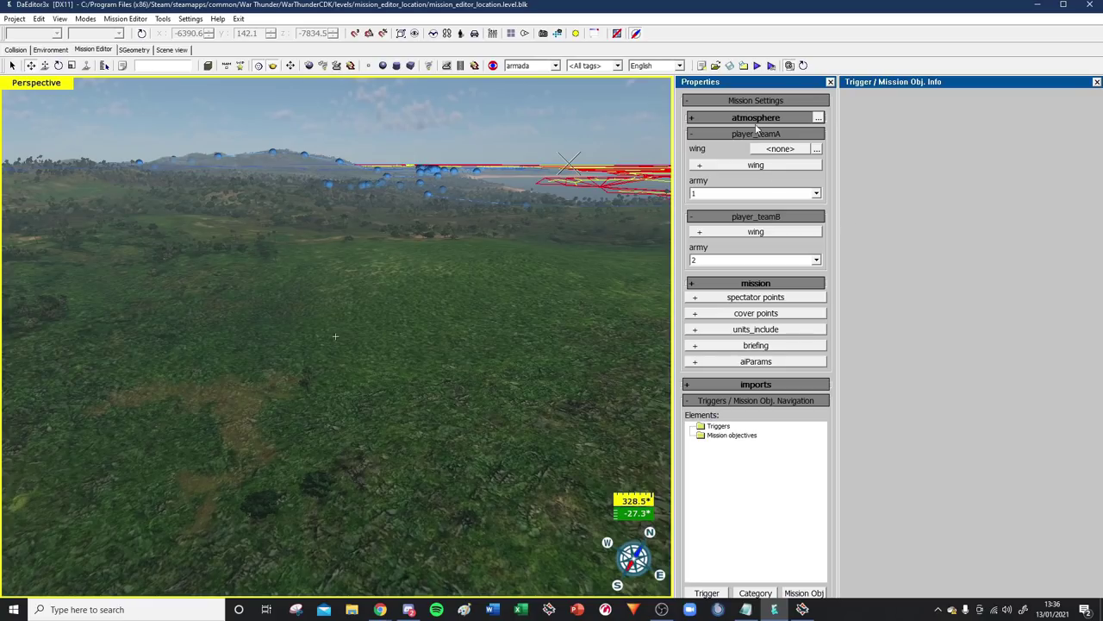
left_click(755, 164)
left_click(755, 182)
left_click(755, 198)
left_click(756, 214)
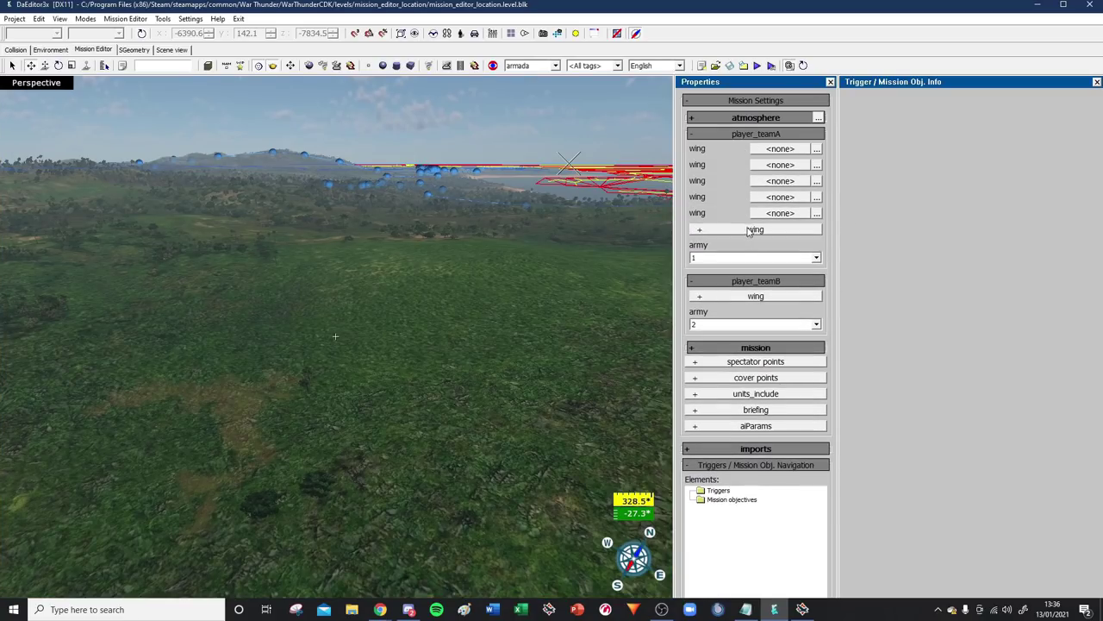
left_click(755, 231)
left_click(755, 246)
left_click(755, 263)
left_click(756, 277)
left_click(753, 280)
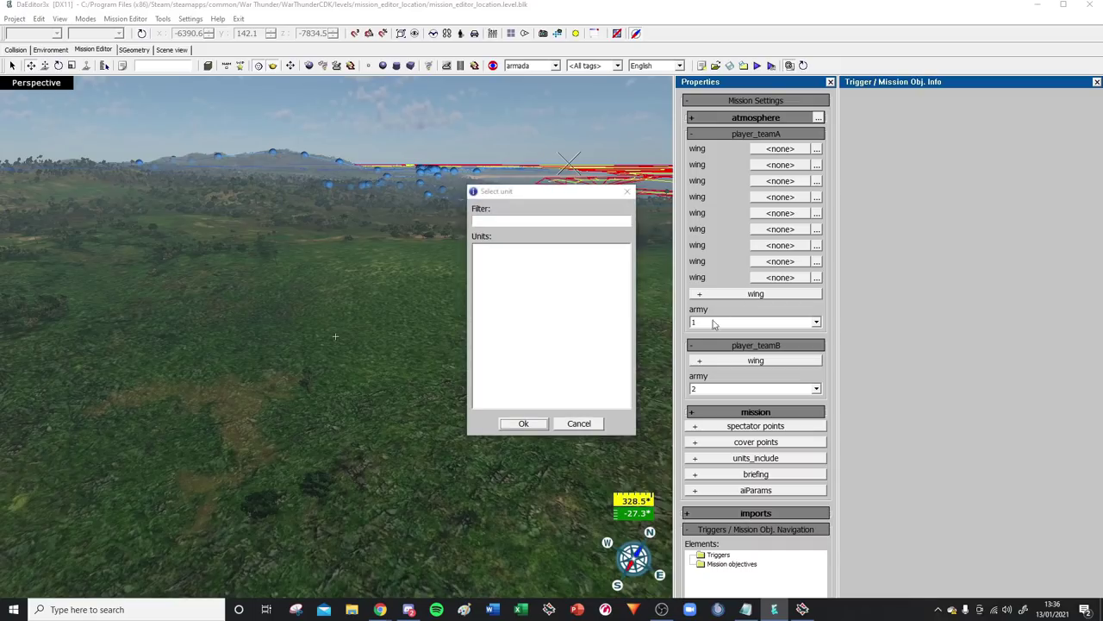
left_click(756, 294)
left_click(755, 310)
left_click(755, 326)
left_click(755, 342)
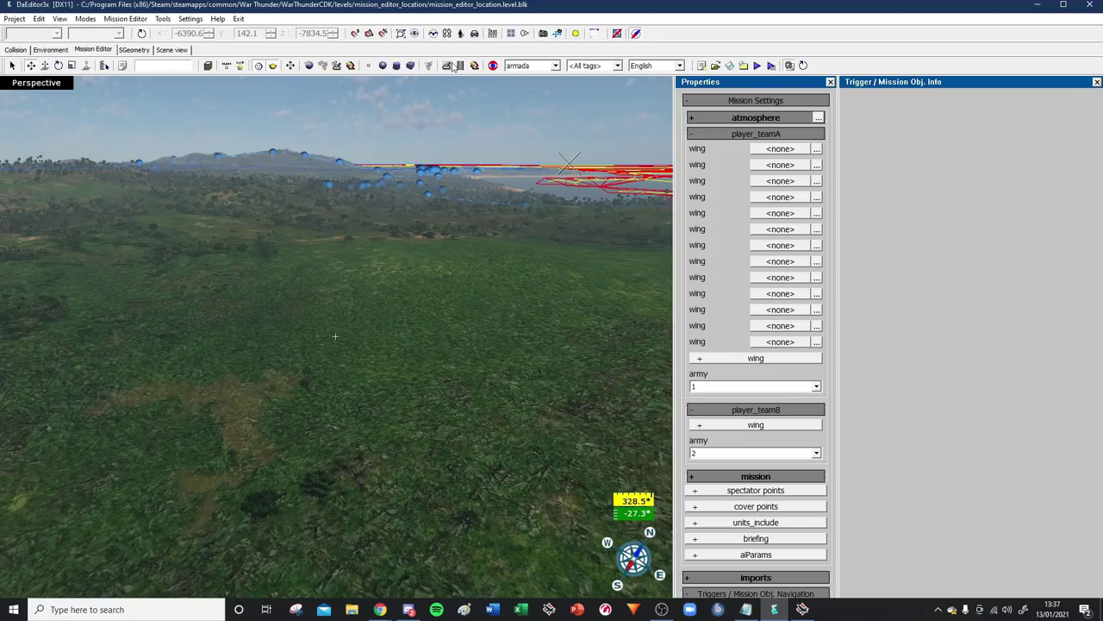
Step: Place a tankModels unit on the open grass field and show its object properties
left_click(530, 65)
left_click(523, 116)
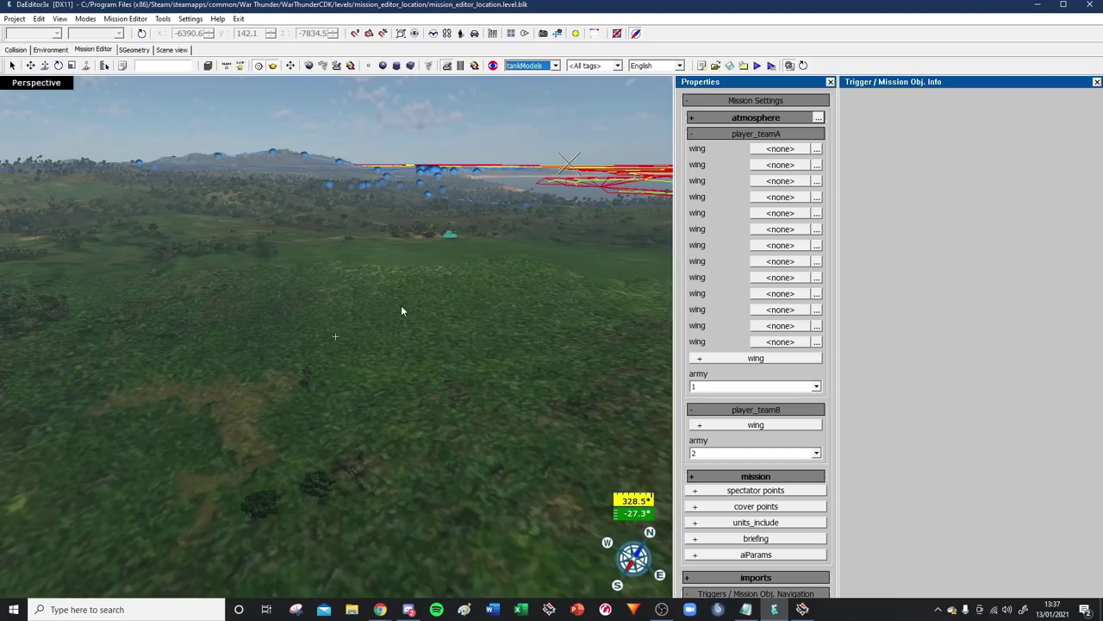
left_click(377, 324)
left_click(386, 296)
key("p")
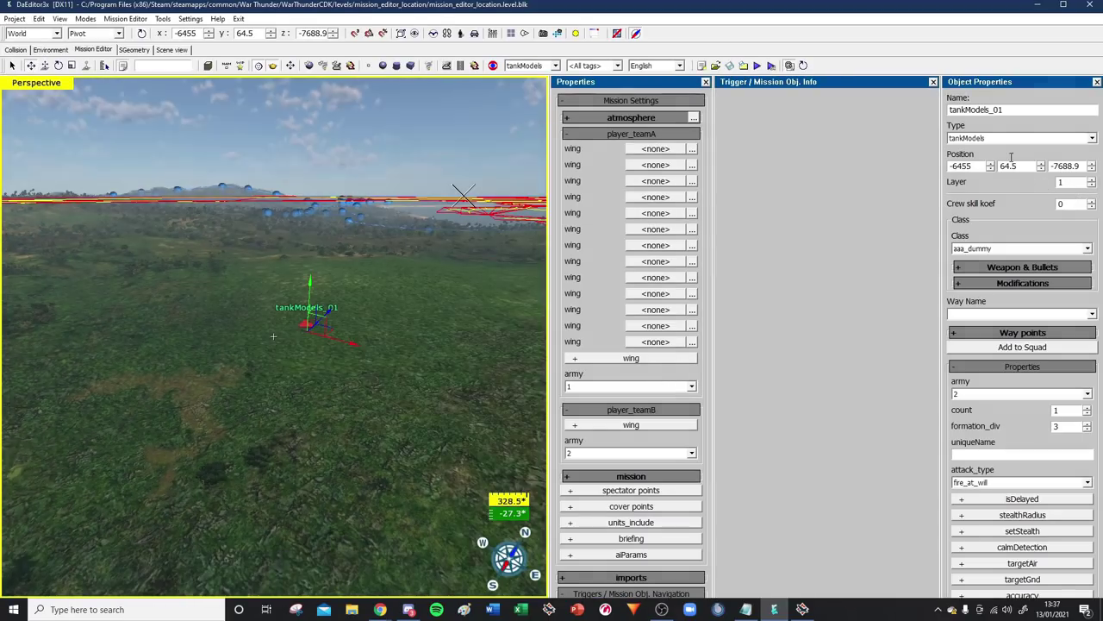
Step: Name the tank unit Player1, assign it to army 1 and deselect it
left_click_drag(1005, 111, 931, 130)
type("Player")
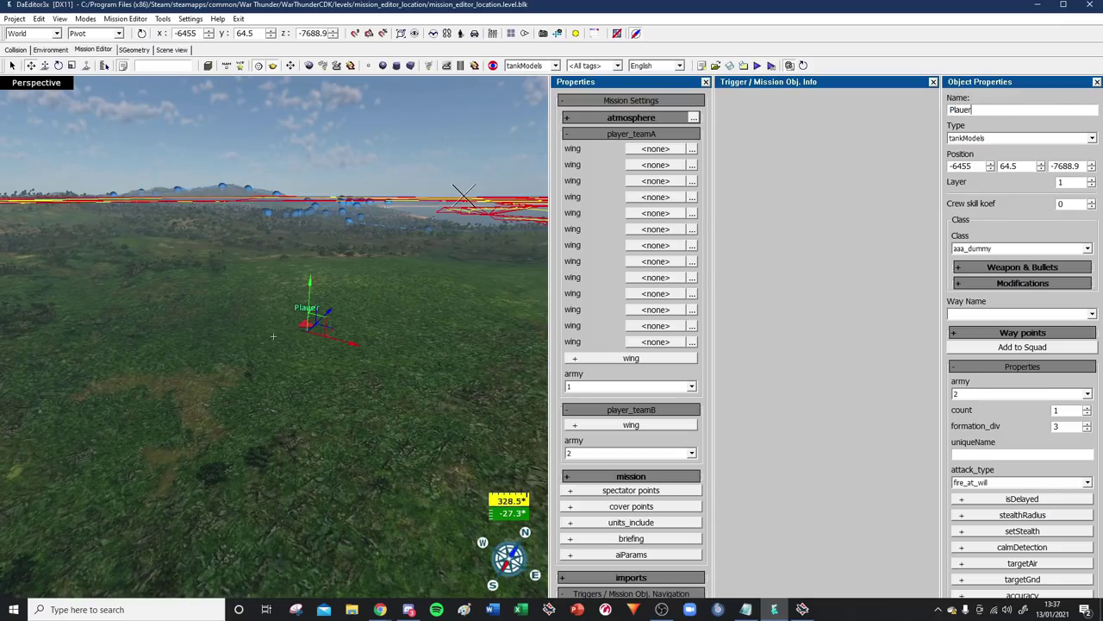
type("1")
left_click(966, 397)
left_click(970, 406)
left_click(399, 270)
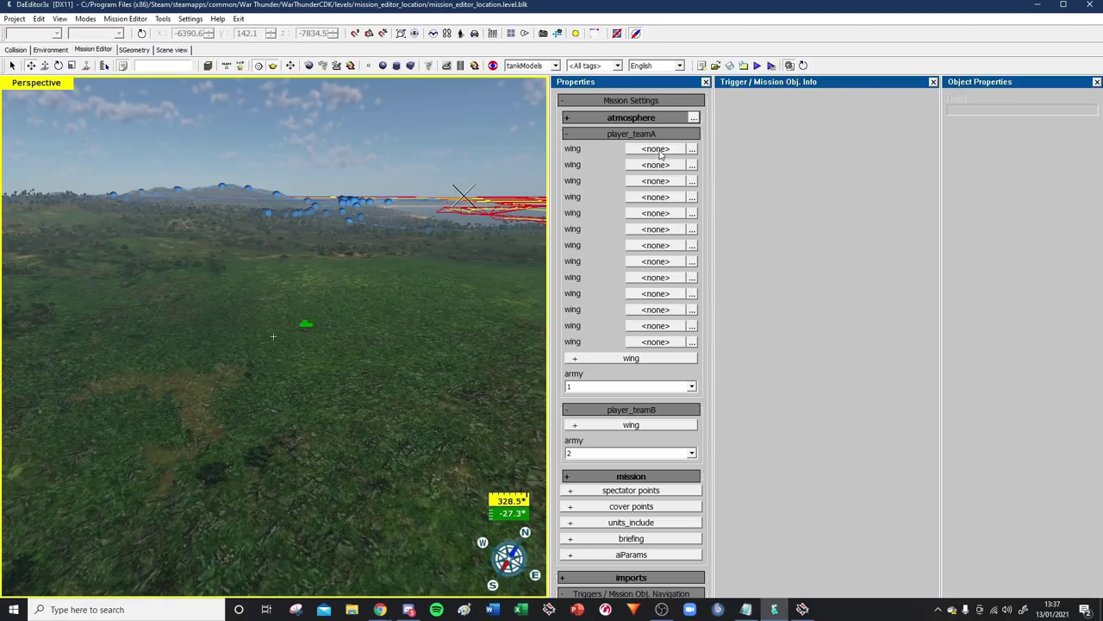
Step: Assign Player1 to the first wing of player_teamA, leaving the second wing without a unit
left_click(660, 154)
key("Down")
key("Return")
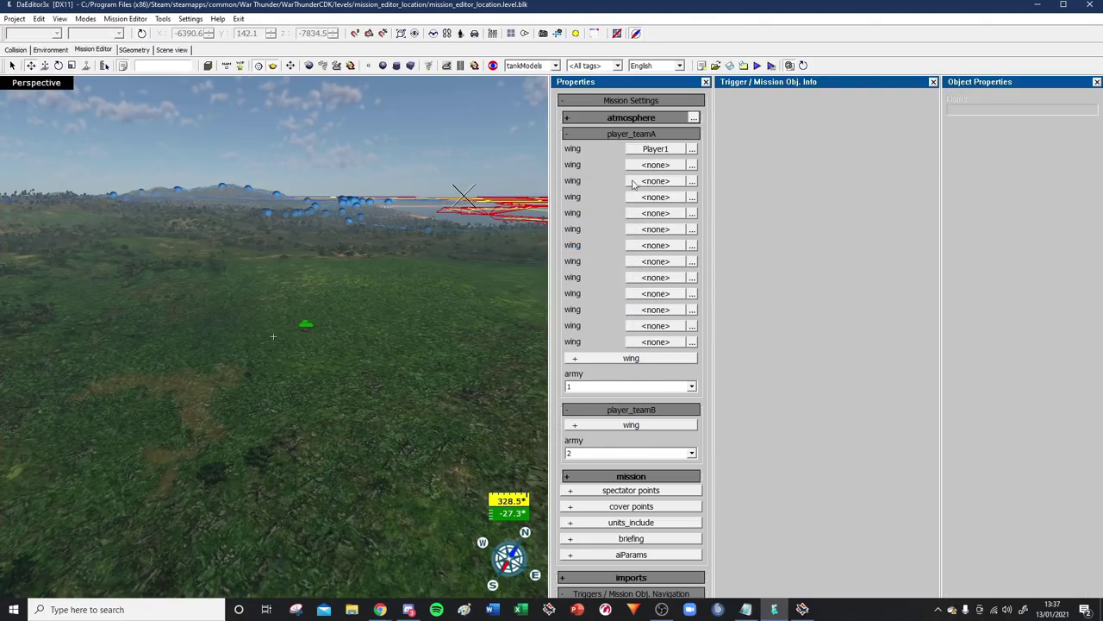
left_click(643, 165)
left_click(582, 422)
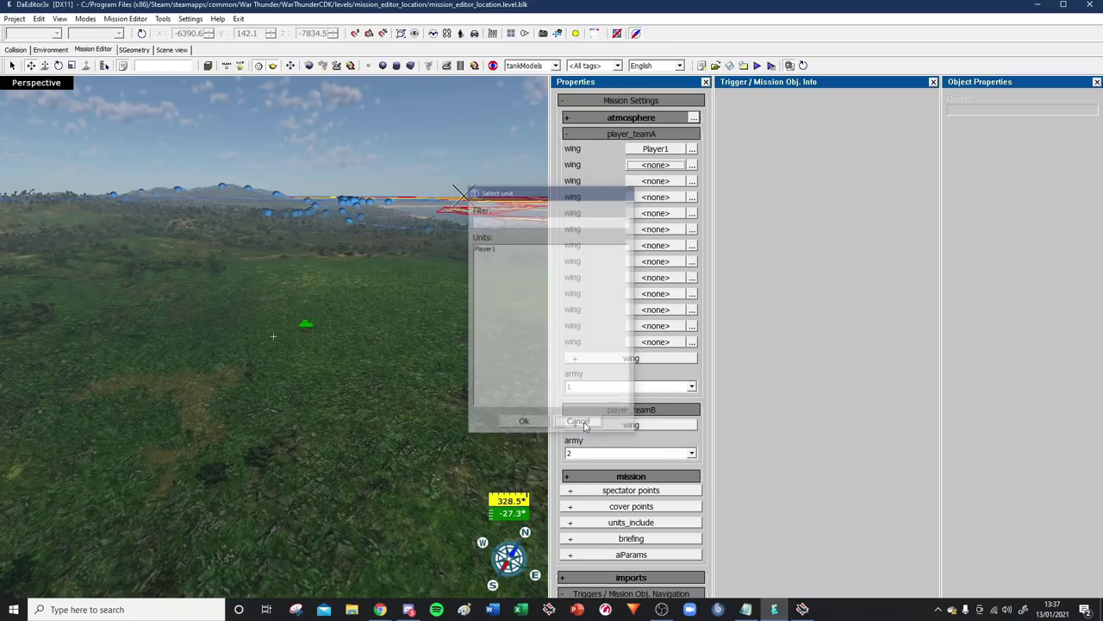
Step: Select the Player1 tank unit and make 31 clones of it in place, starting with the name Player02
left_click_drag(216, 288, 374, 388)
left_click(432, 313)
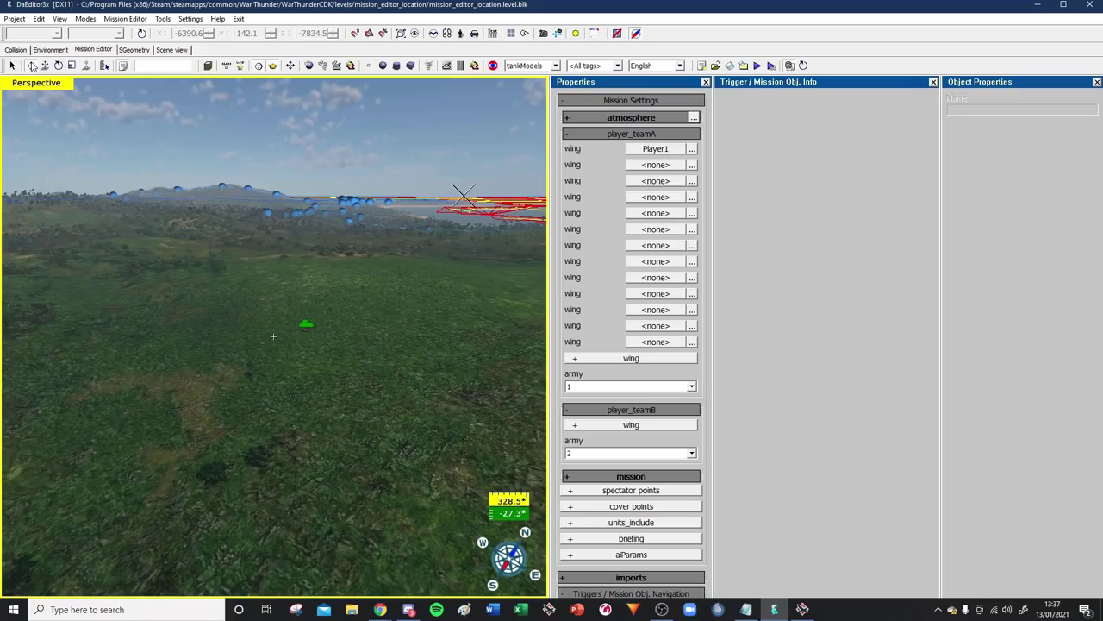
key("space")
key("w")
key("space")
left_click_drag(255, 286, 403, 420)
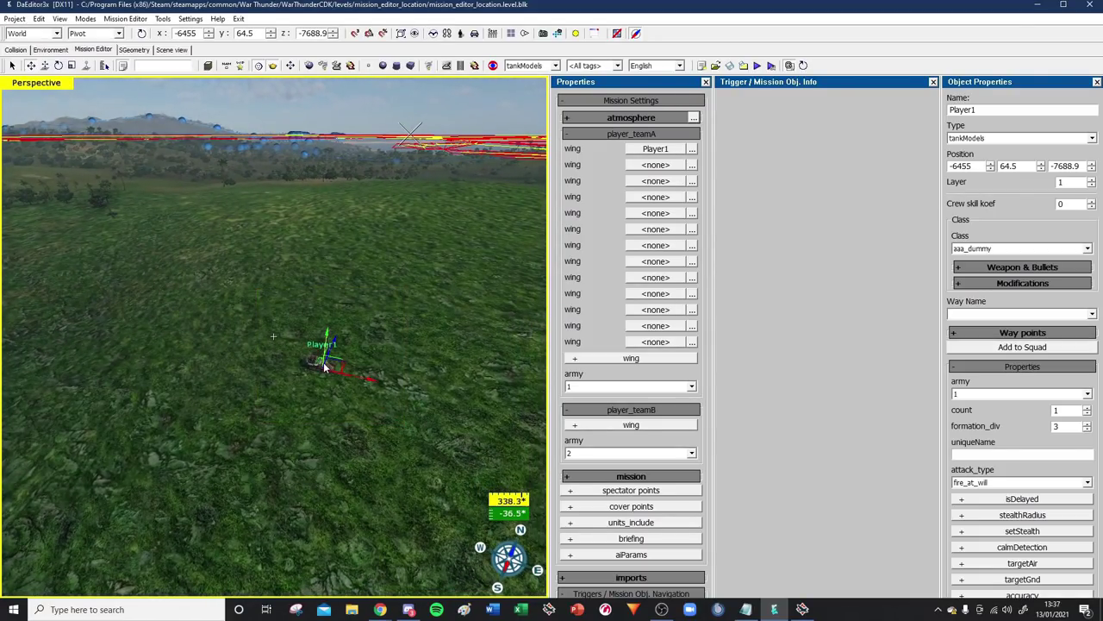
left_click_drag(325, 366, 326, 366, "shift")
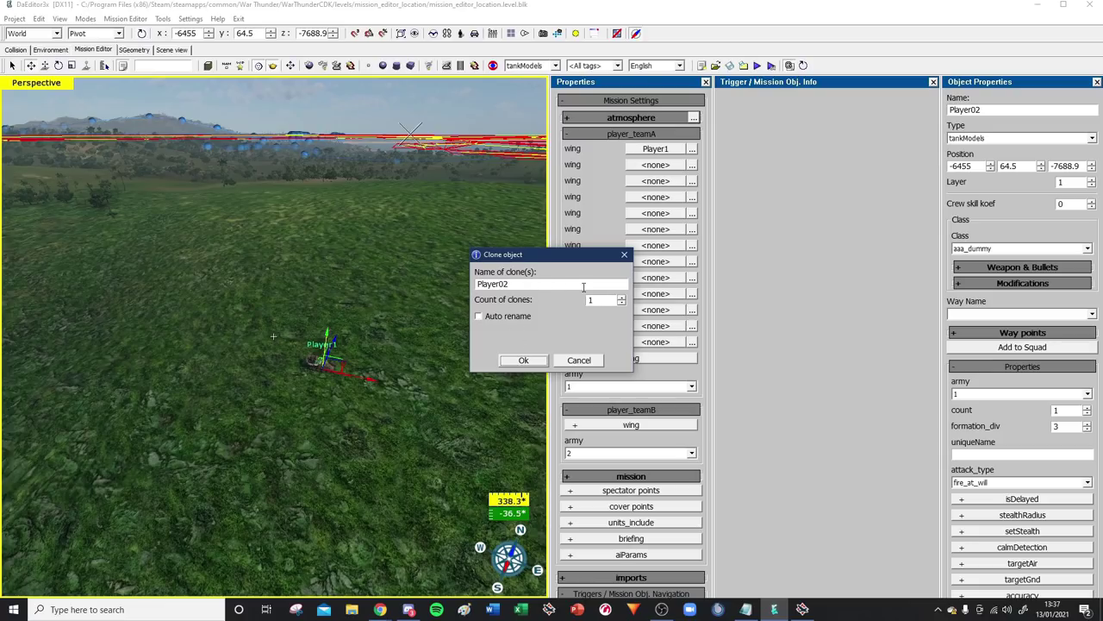
double_click(606, 302)
type("31")
left_click(524, 361)
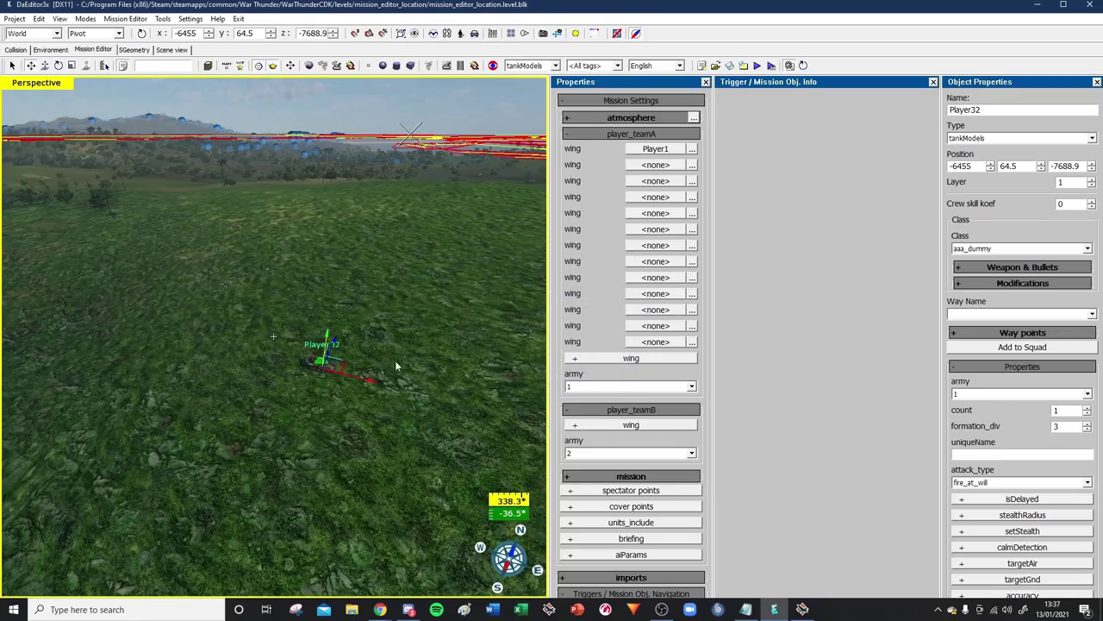
Step: Deselect the cloned tanks and examine the units available for player_teamA's second wing, without assigning any
left_click(294, 322)
key("space")
key("w")
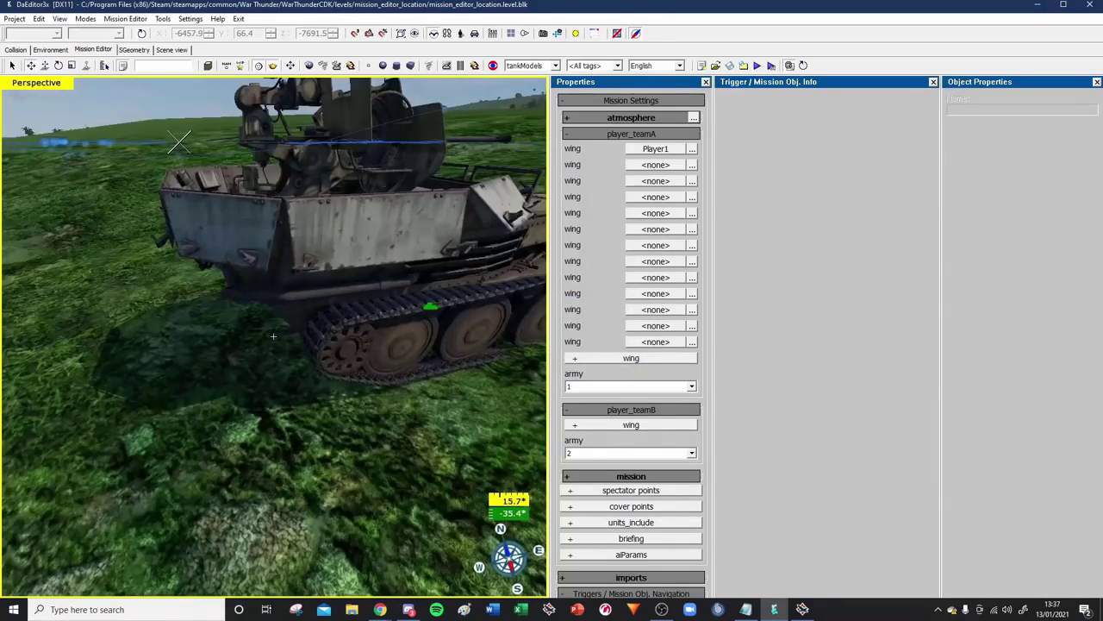
key("s")
key("space")
left_click(654, 166)
scroll(628, 375, "down", 4)
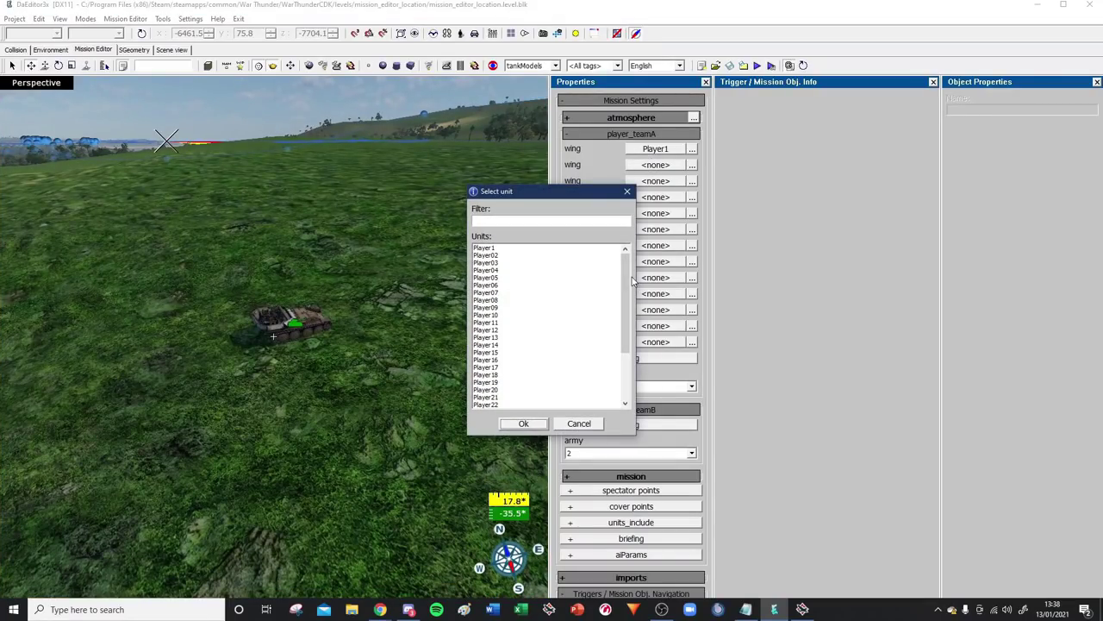
scroll(627, 370, "up", 4)
scroll(617, 319, "down", 4)
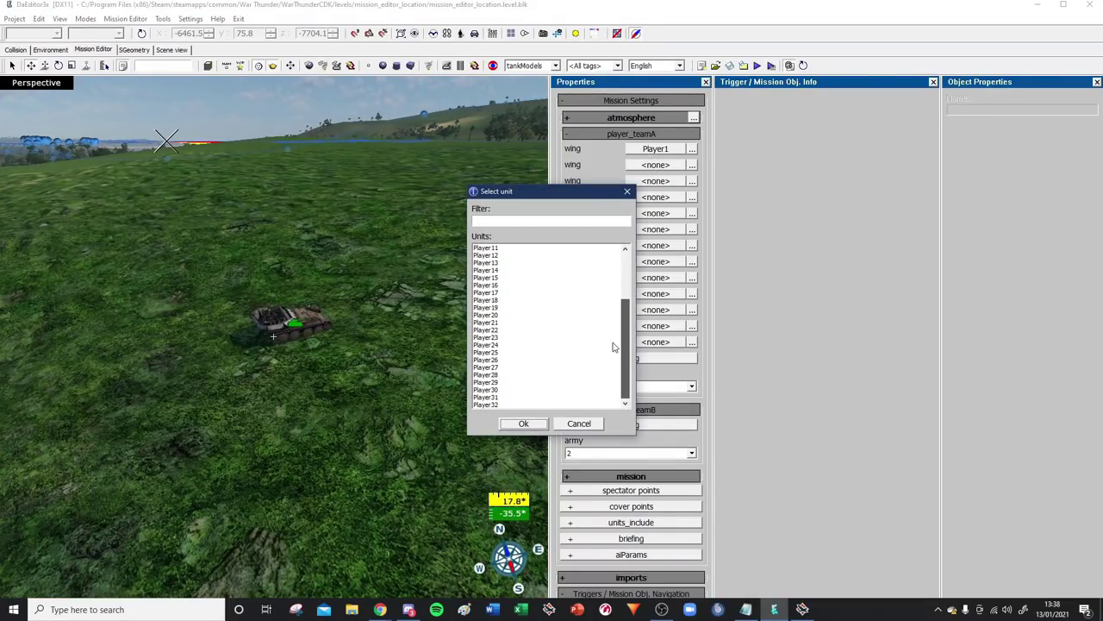
left_click(579, 423)
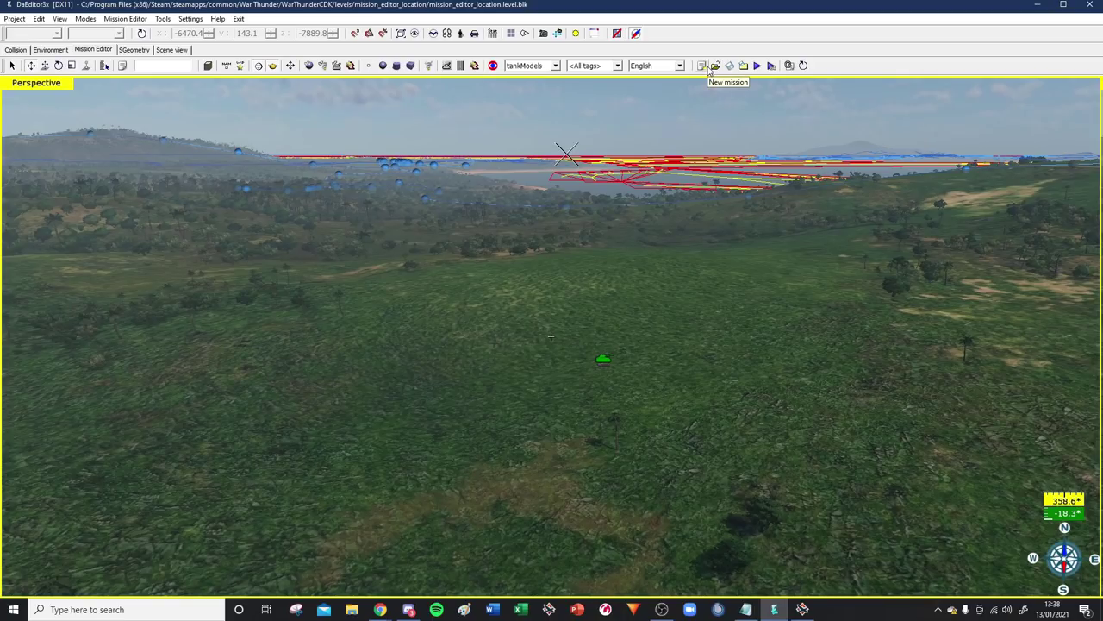
Step: Start a new mission without saving the current one, and open Reference.blk from the Desktop
left_click(707, 69)
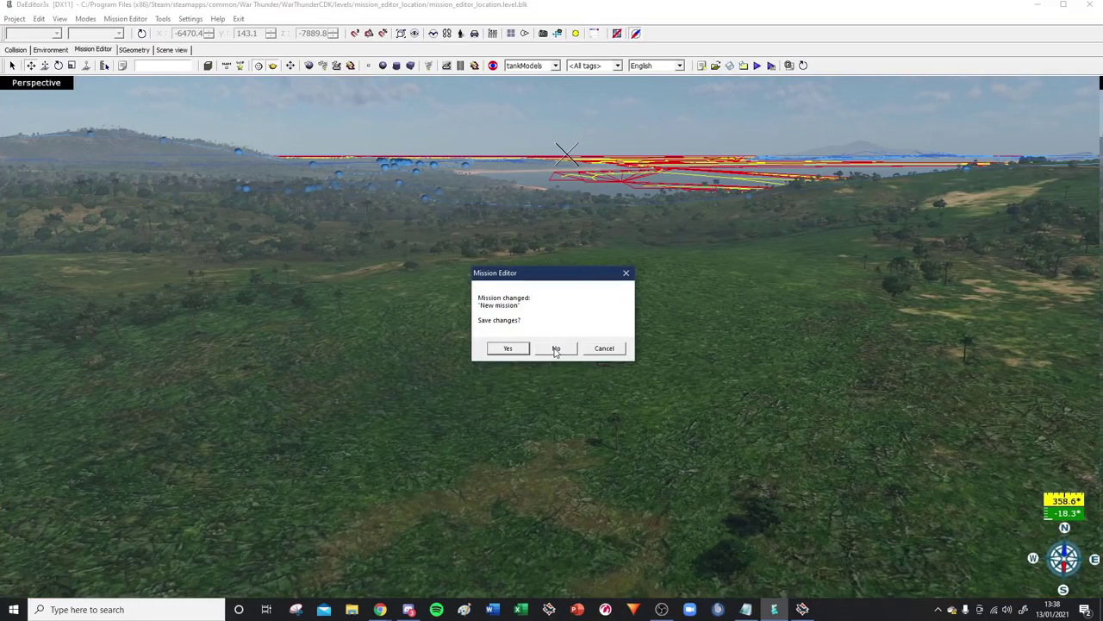
left_click(556, 347)
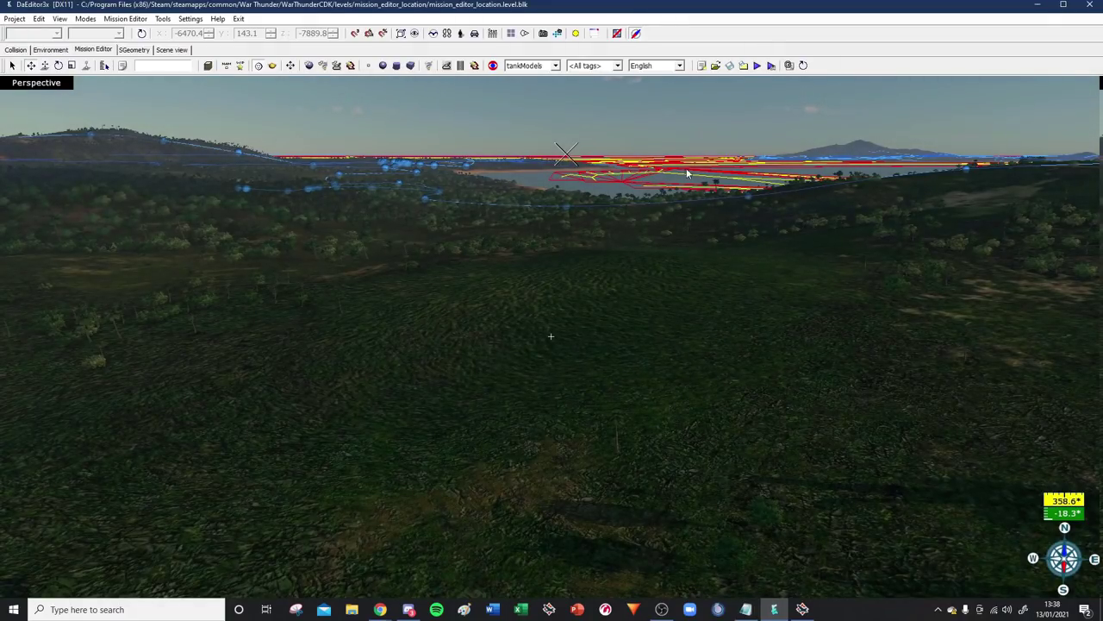
left_click(771, 67)
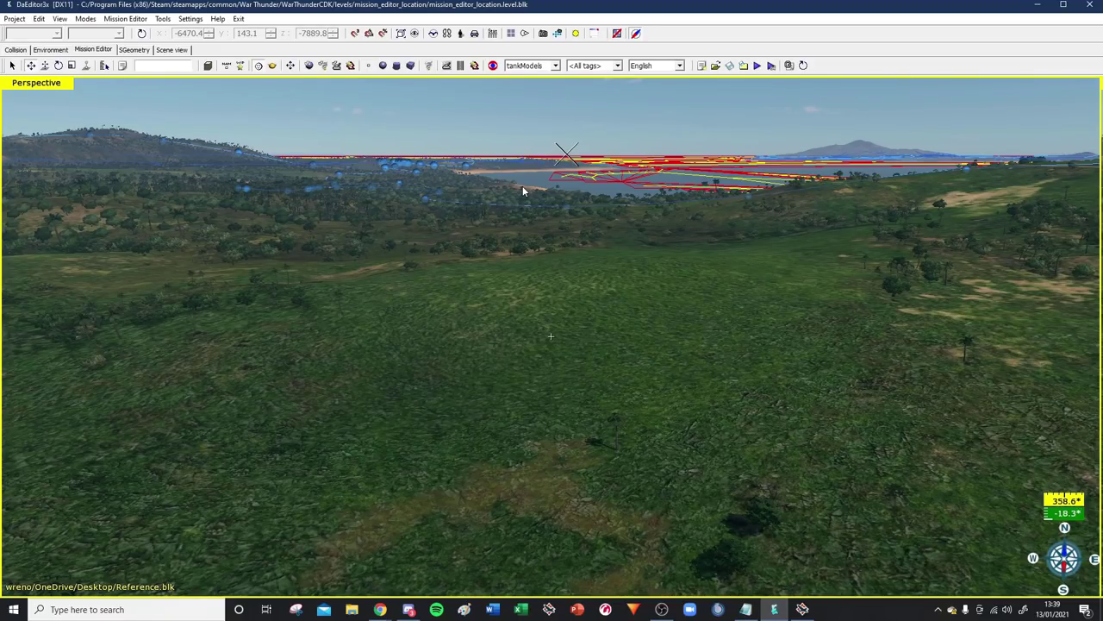
left_click(715, 65)
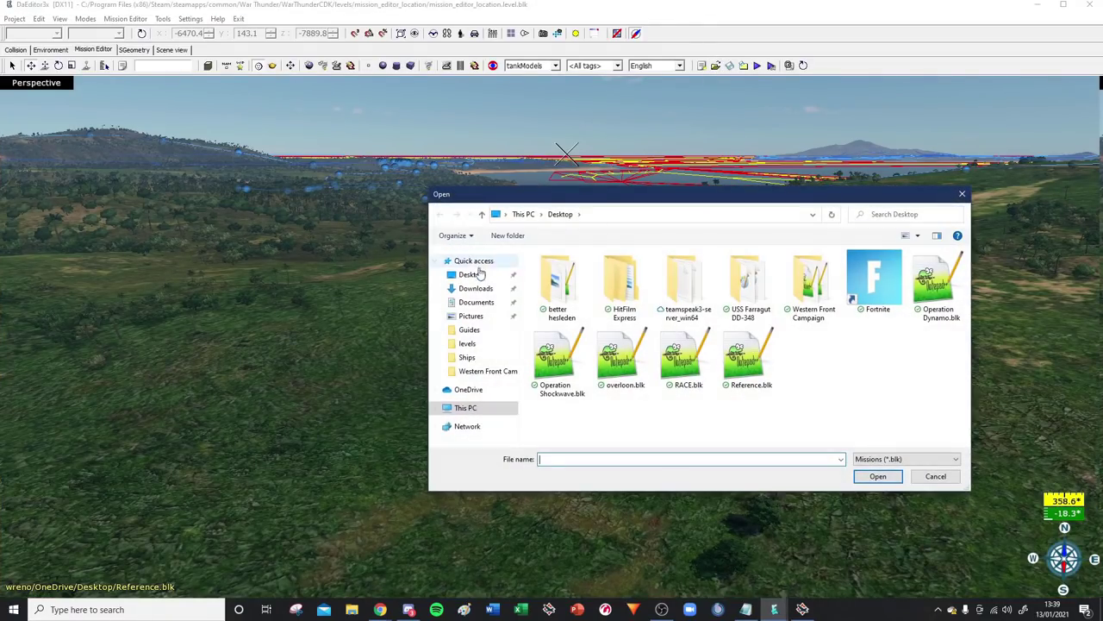
double_click(738, 356)
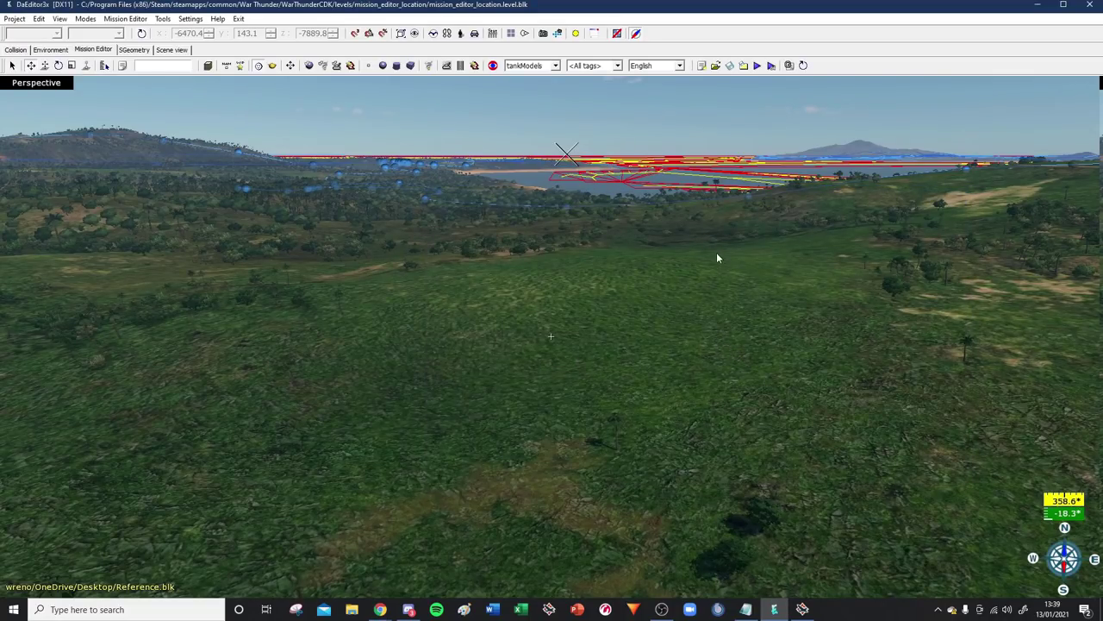
Step: Examine the wing assignments of player_teamA and player_teamB in the mission settings, and expand the mission section
left_click(788, 67)
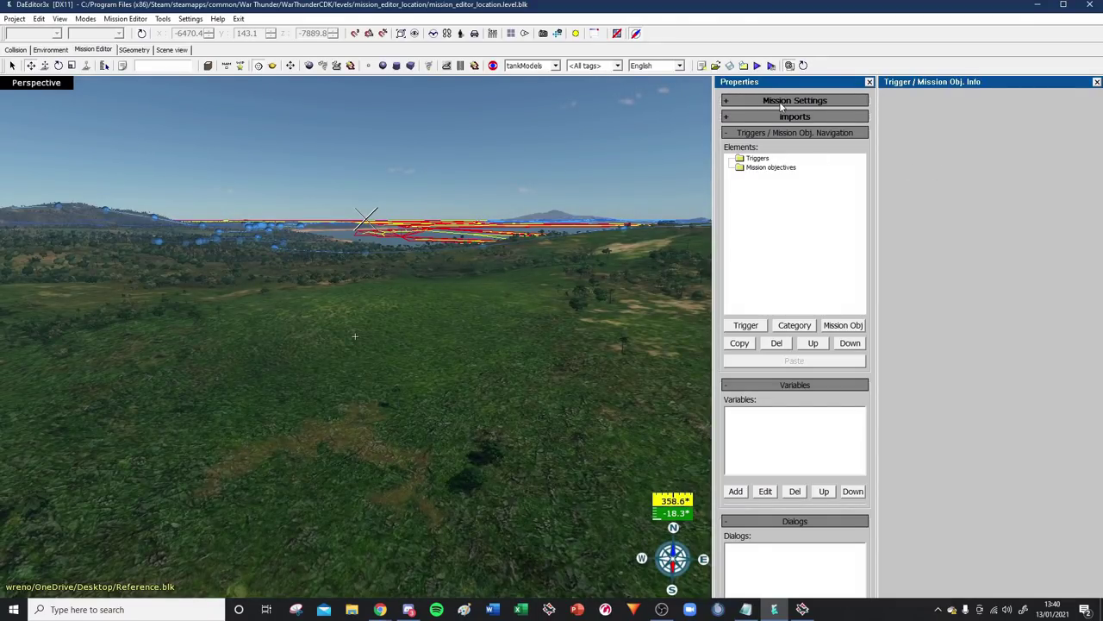
left_click(782, 102)
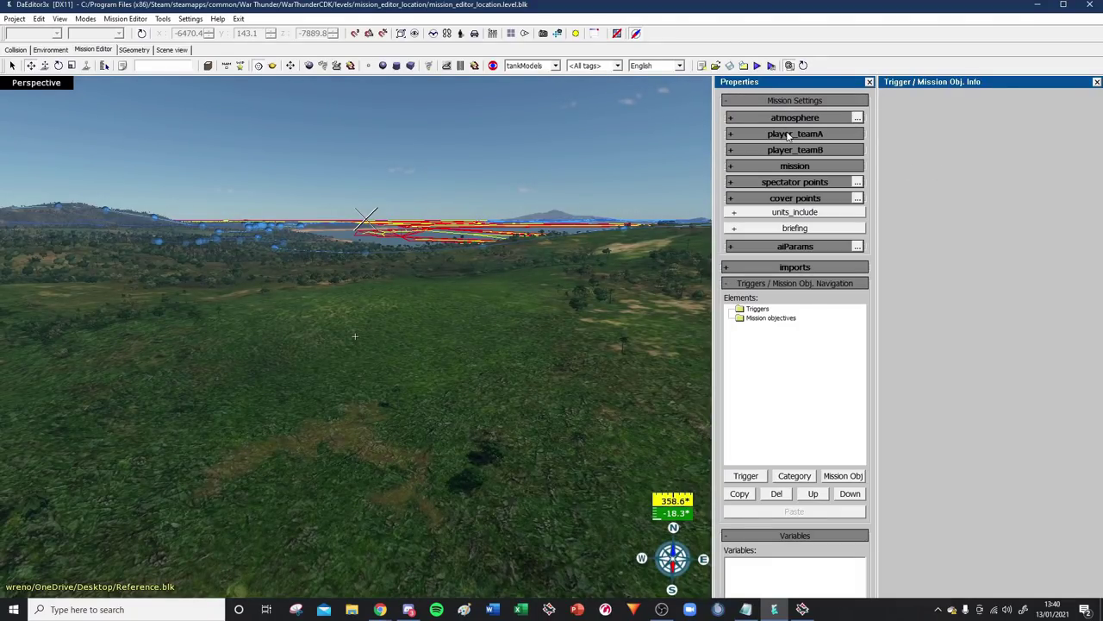
left_click(788, 135)
scroll(800, 431, "down", 5)
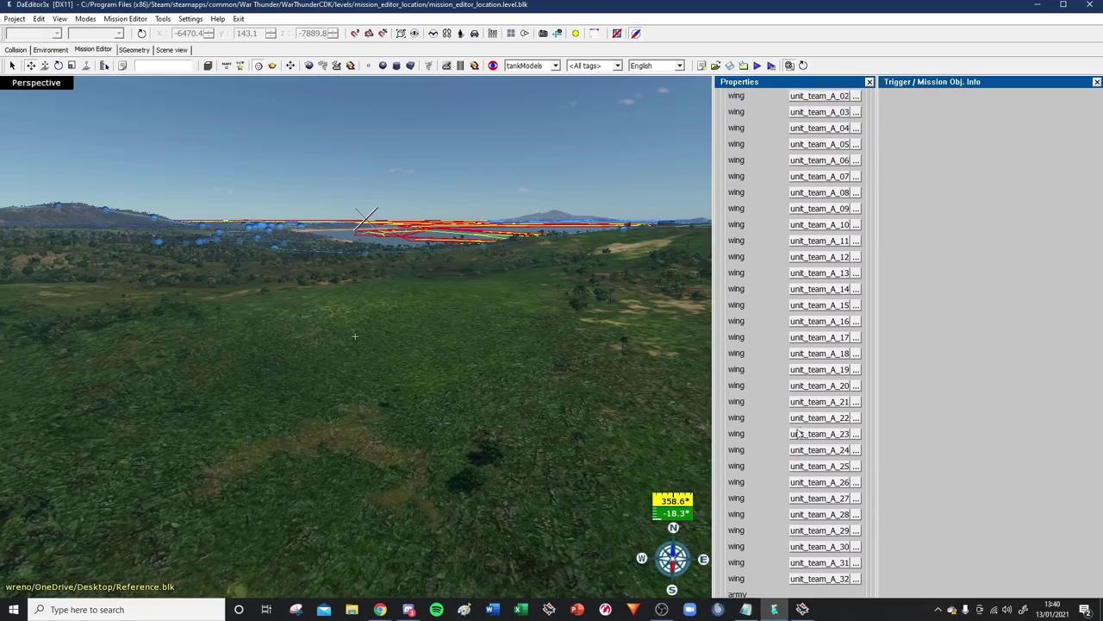
scroll(800, 431, "up", 5)
left_click(789, 136)
left_click(779, 151)
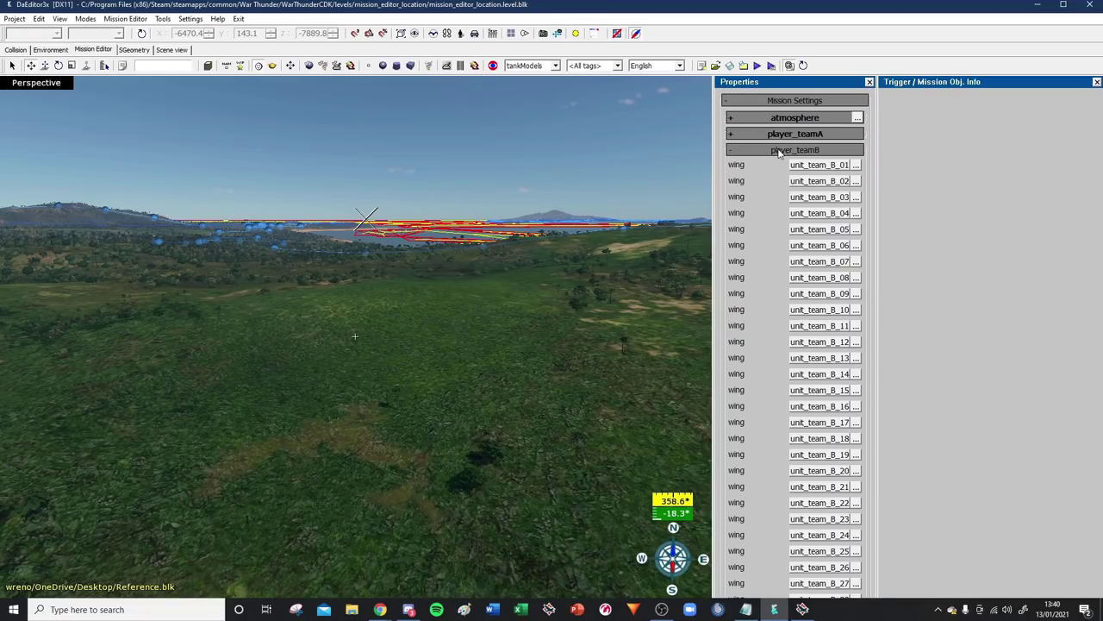
left_click(779, 151)
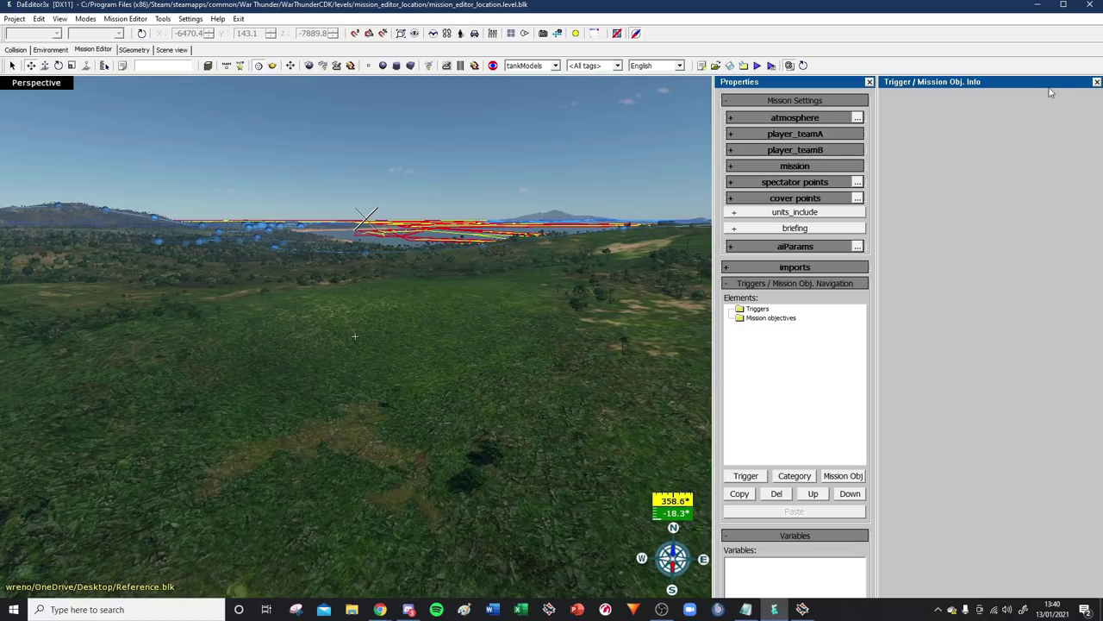
left_click(779, 166)
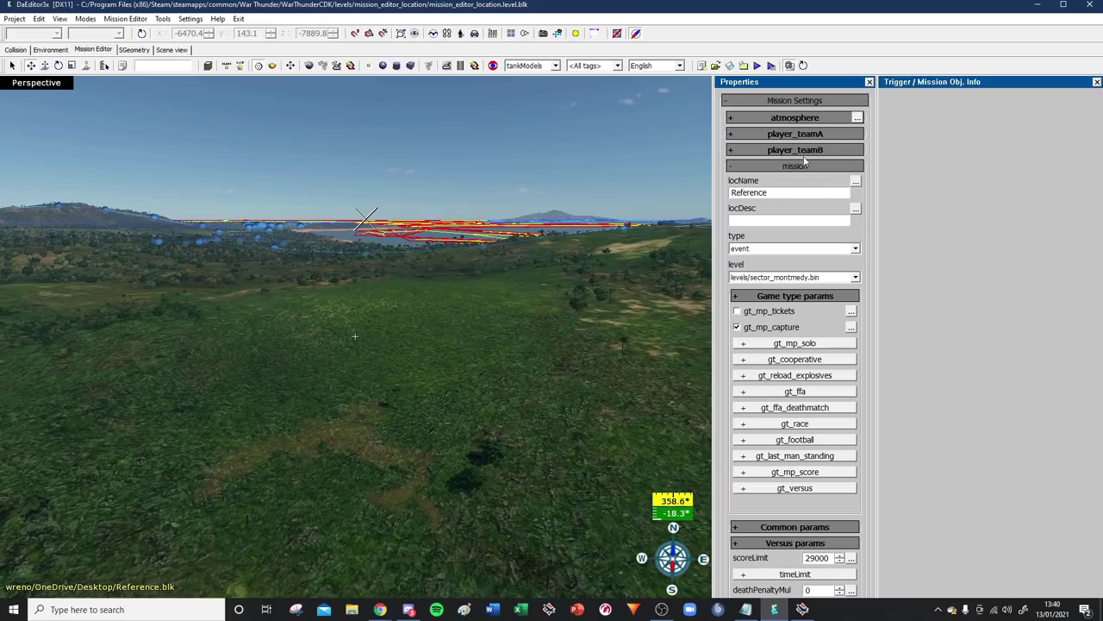